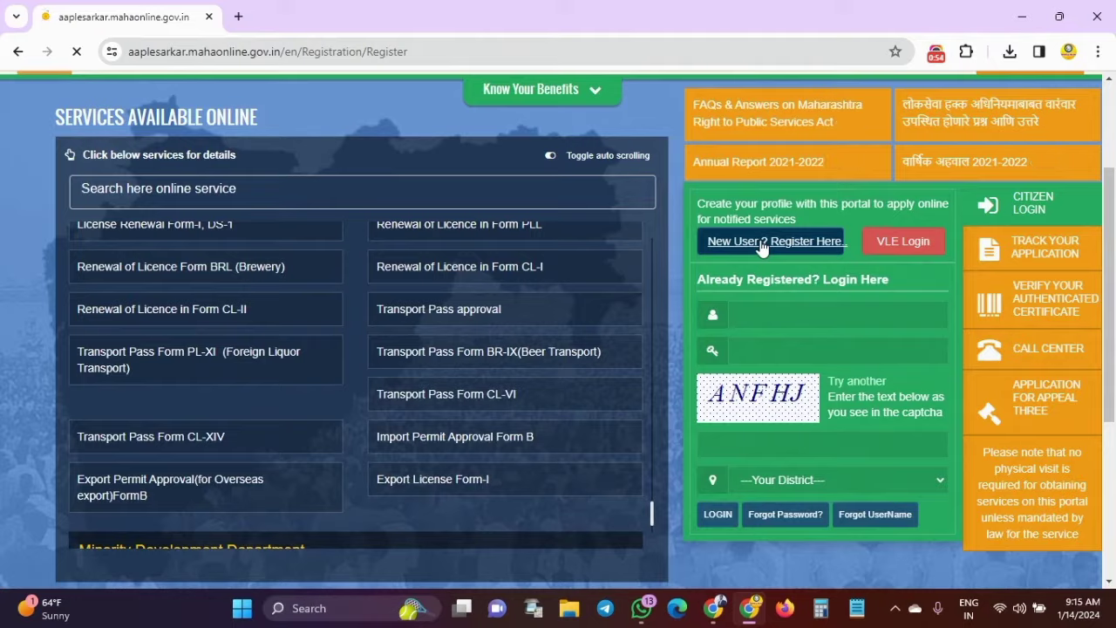
Open the Option 1 registration form for mobile number and username verification and select Nanded as the district
scroll(480, 380, "down", 3)
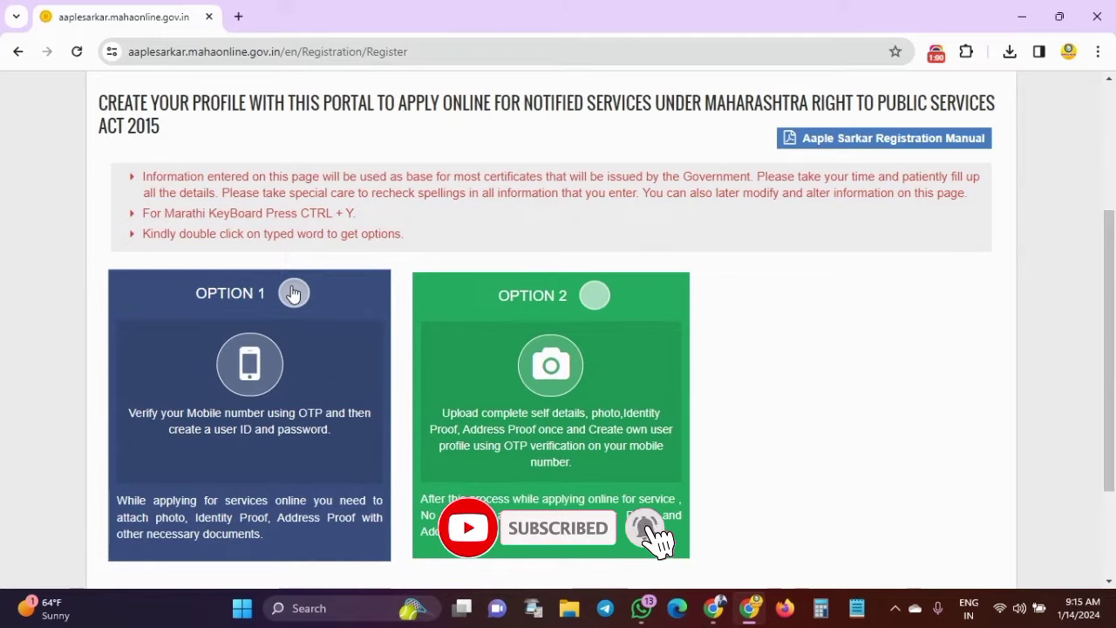
scroll(293, 293, "down", 4)
scroll(293, 293, "down", 2)
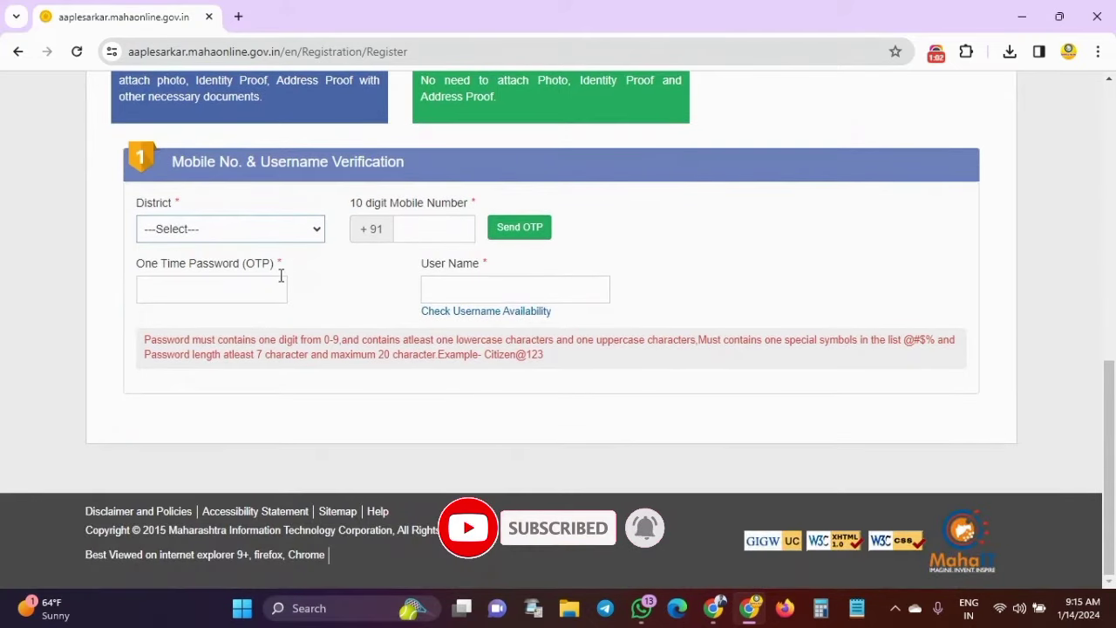
left_click(186, 227)
key("n")
key("Down")
key("Return")
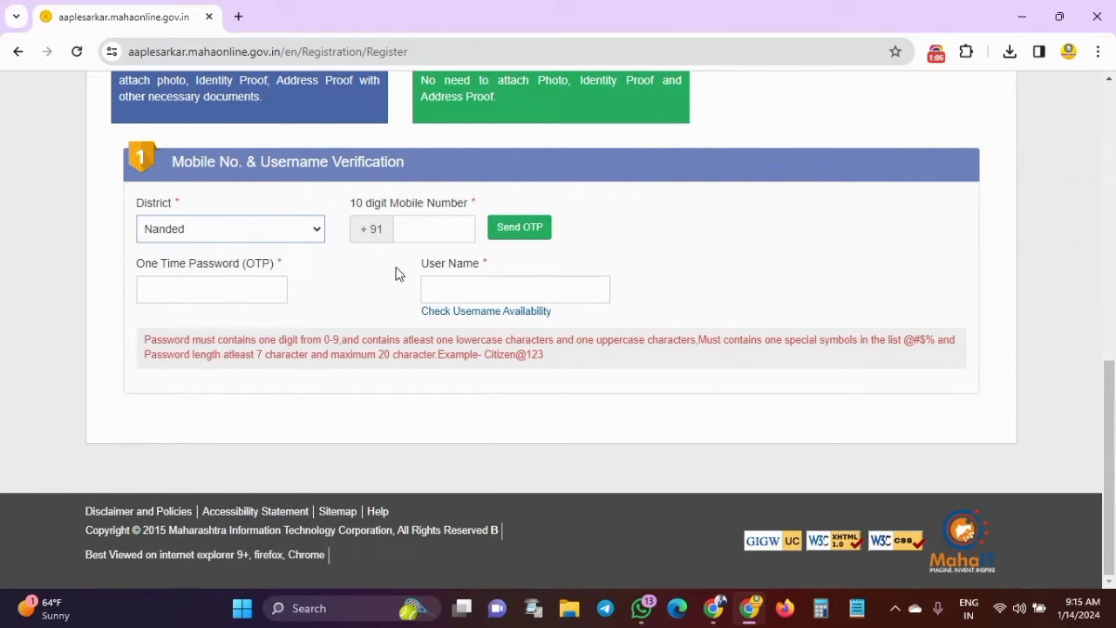
key("Tab")
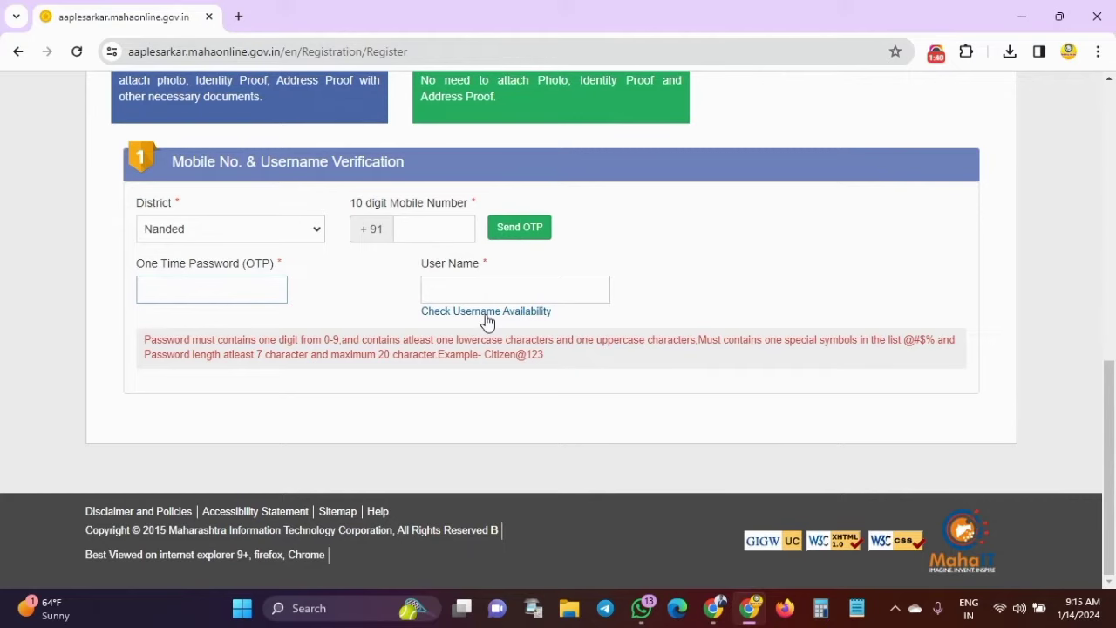
Return to the portal's home page and place the cursor in the citizen login's username field
scroll(487, 321, "up", 7)
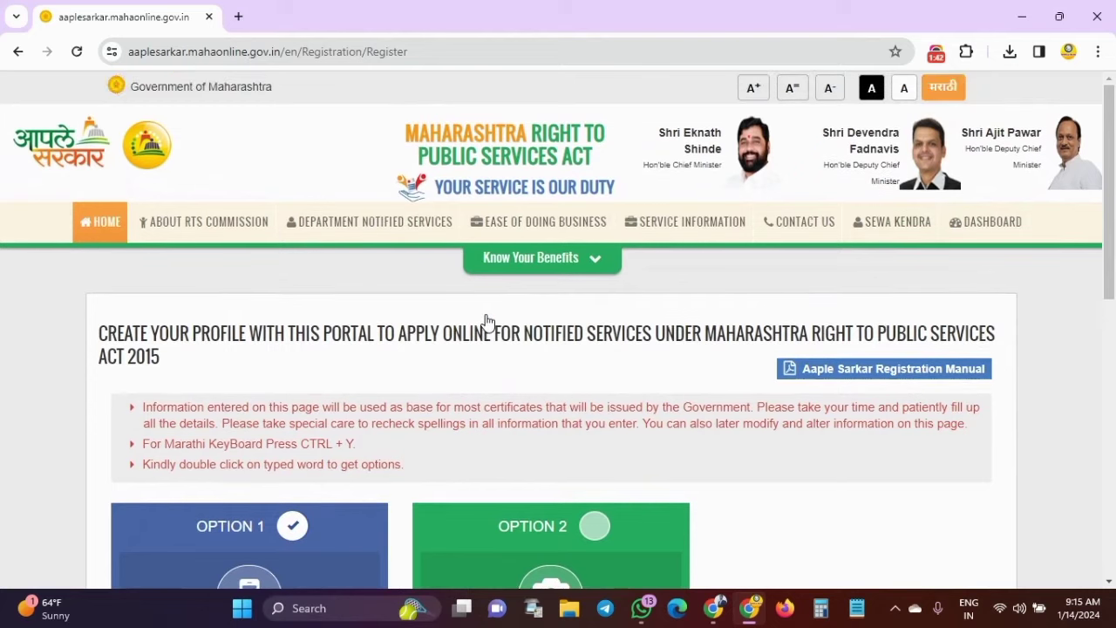
left_click(97, 224)
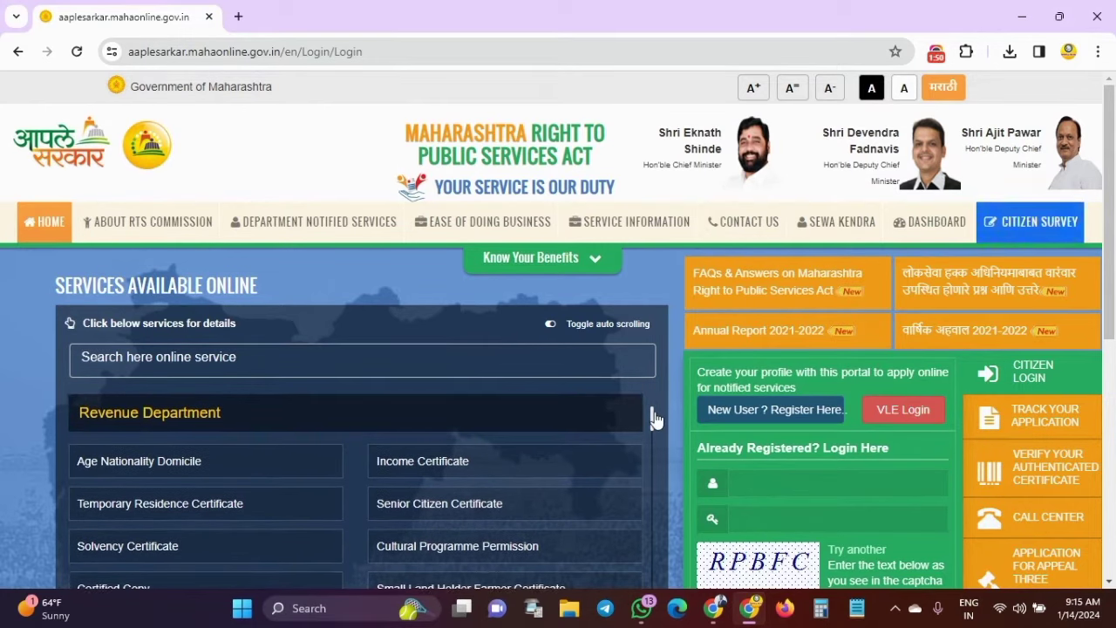
left_click(771, 484)
scroll(772, 484, "down", 2)
left_click(759, 333)
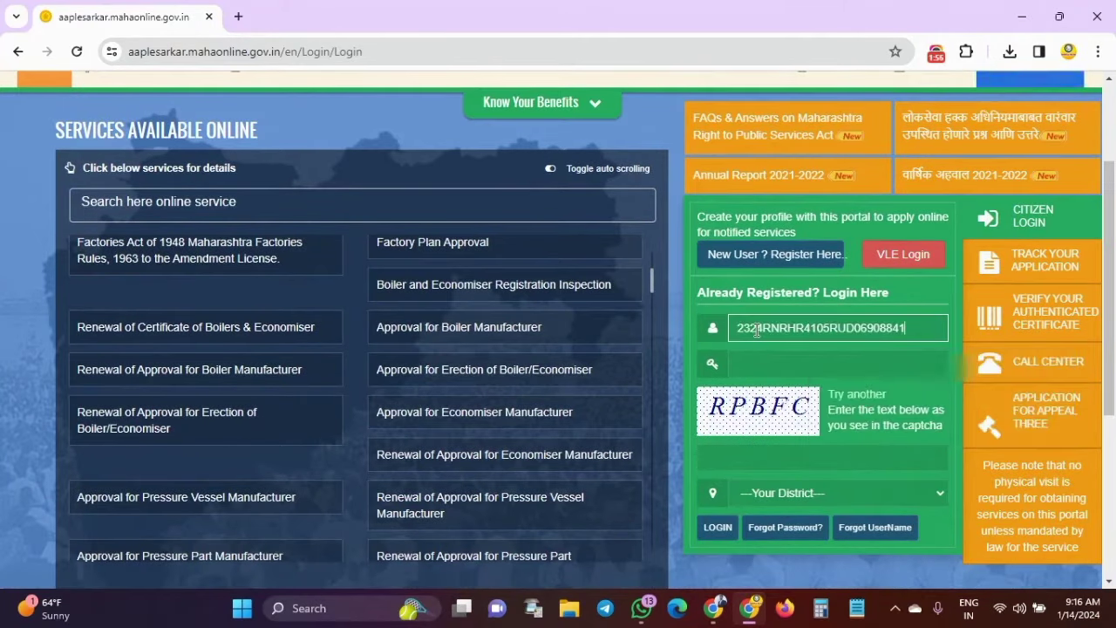
key("ctrl+v")
key("BackSpace")
key("BackSpace")
key("BackSpace")
key("BackSpace")
key("BackSpace")
key("BackSpace")
key("BackSpace")
key("BackSpace")
key("BackSpace")
key("BackSpace")
key("BackSpace")
key("BackSpace")
key("BackSpace")
key("BackSpace")
key("BackSpace")
key("BackSpace")
key("BackSpace")
key("BackSpace")
key("BackSpace")
key("BackSpace")
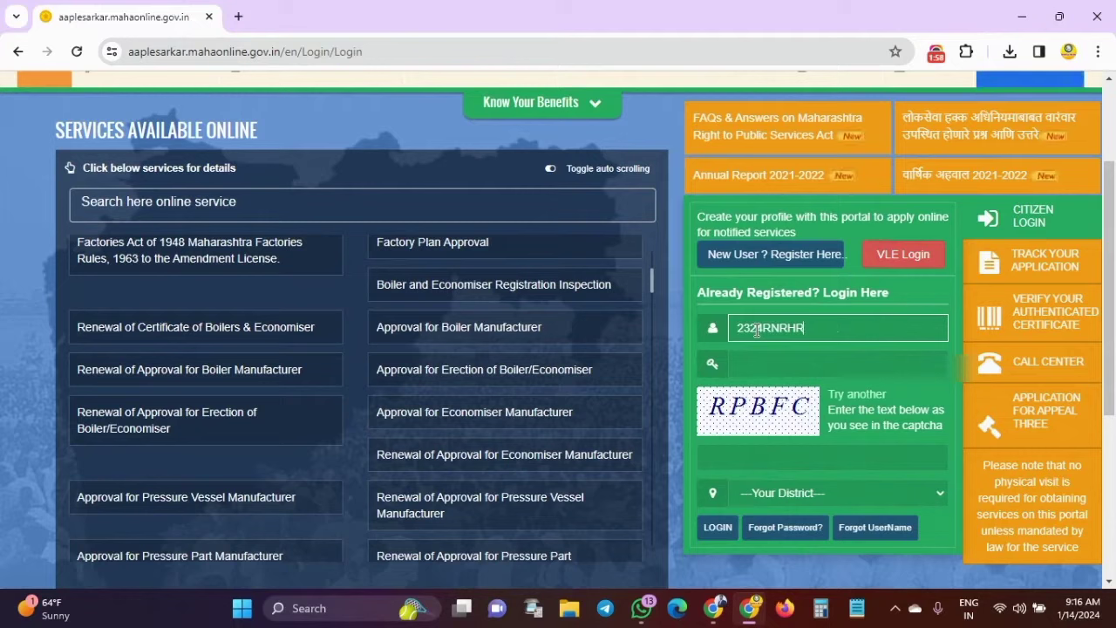
Log in as a registered citizen with the username, account password, displayed captcha text and Nanded as the district
key("ctrl+v")
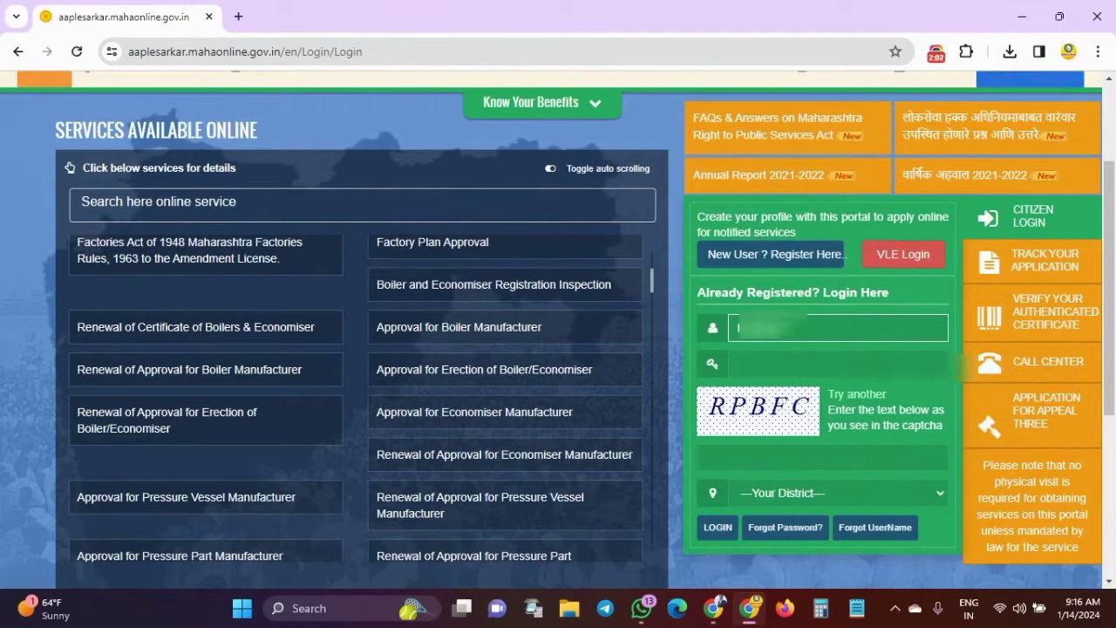
left_click(785, 363)
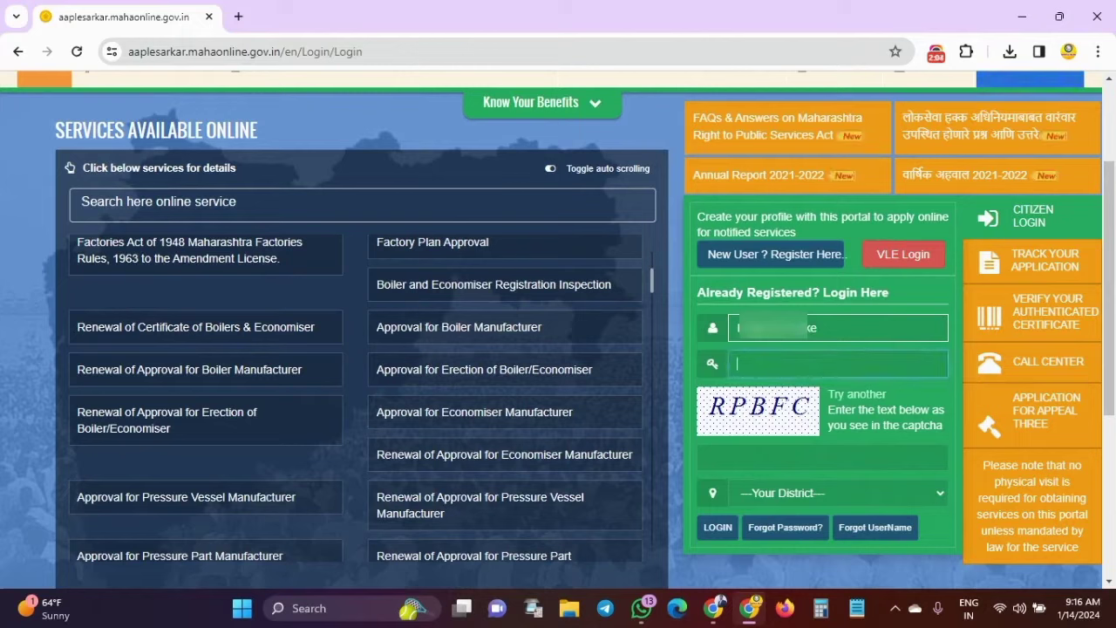
type("********")
key("Tab")
key("Tab")
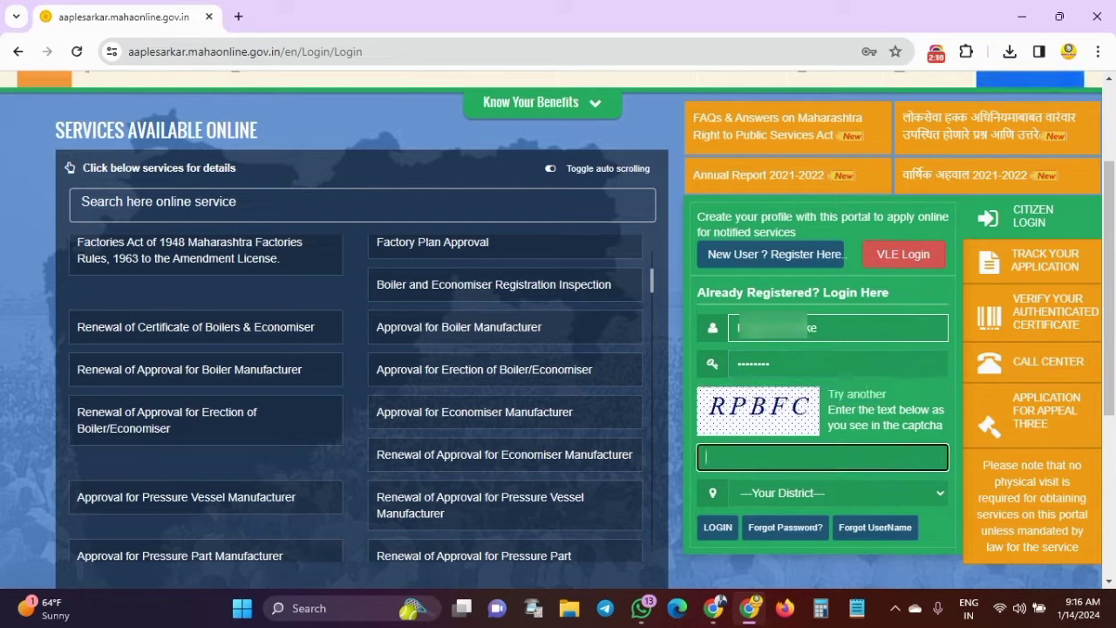
type("RPBFC")
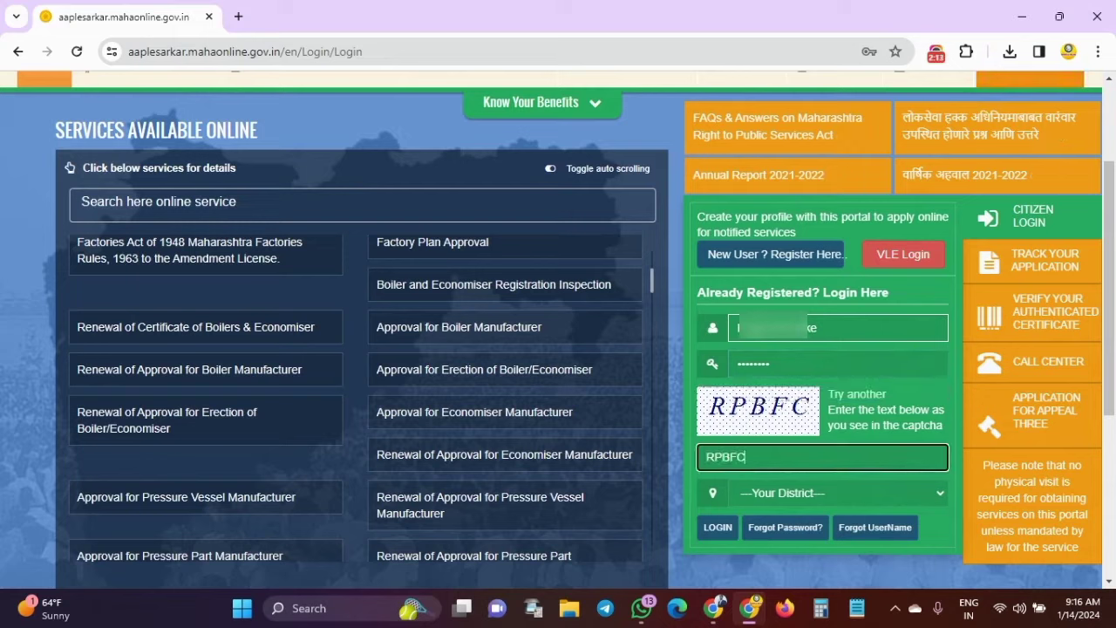
left_click(774, 502)
type("nan")
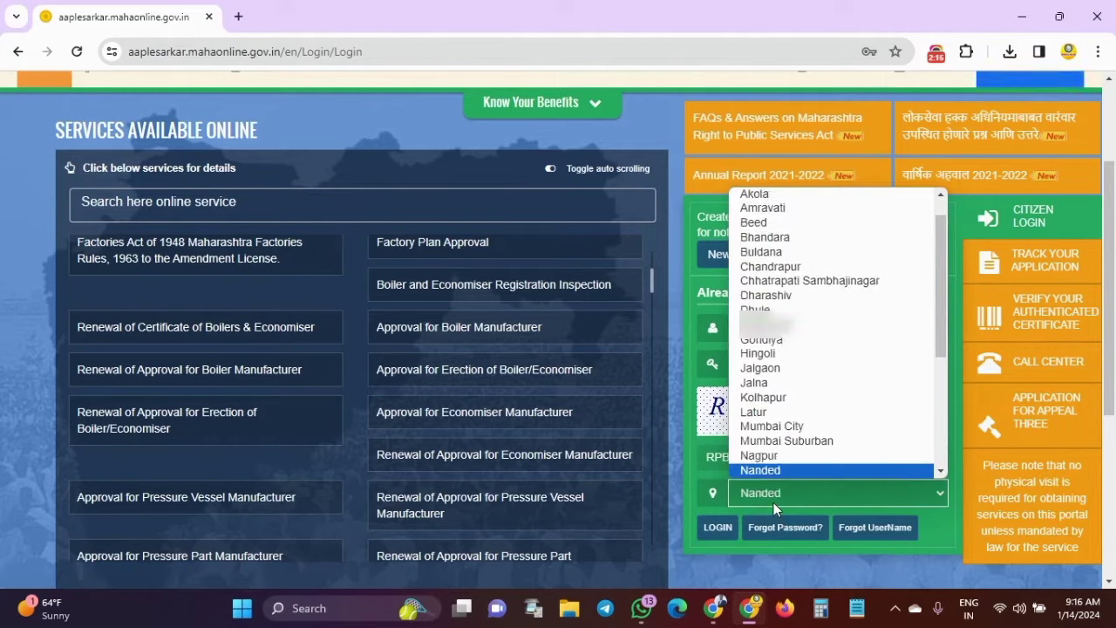
key("Return")
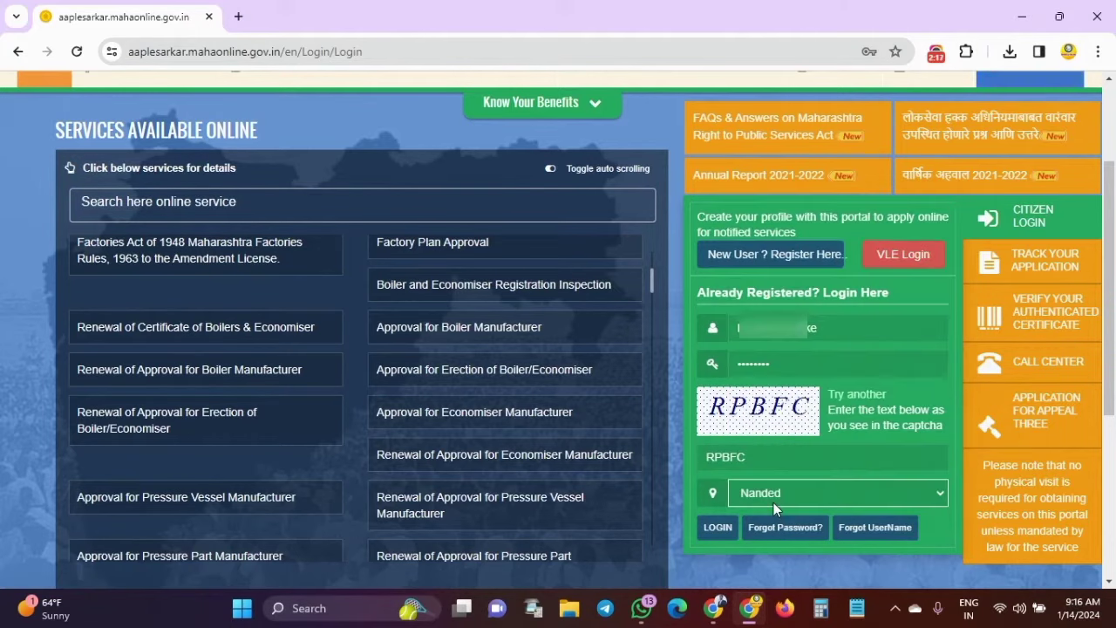
left_click(720, 531)
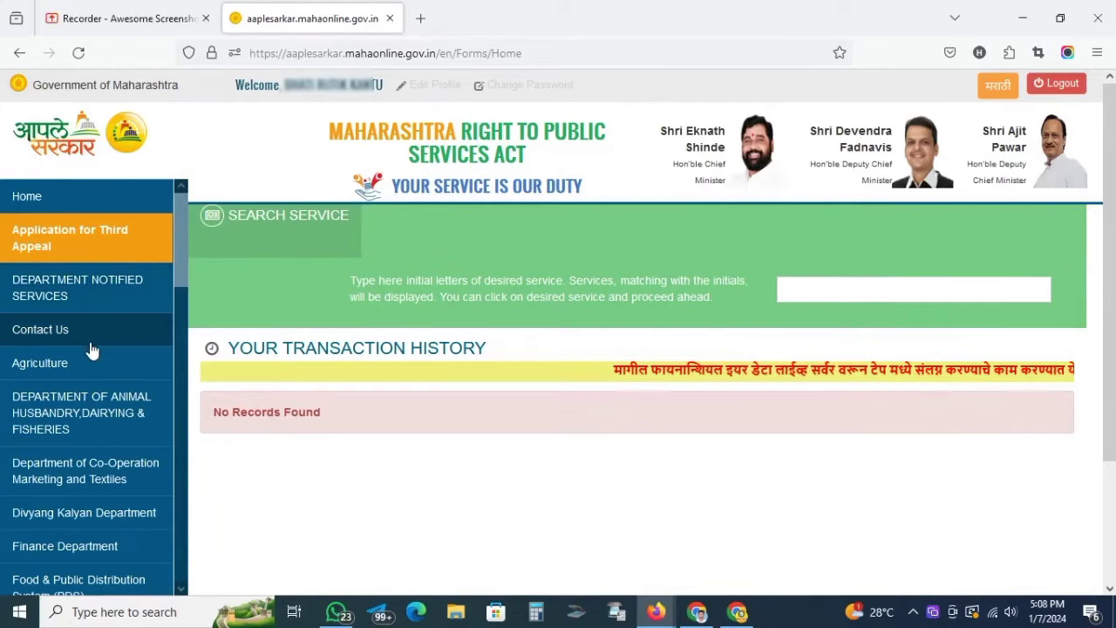
Open the Revenue Department, choose the Revenue Services sub-department and proceed with Caste Certificate
scroll(96, 375, "down", 8)
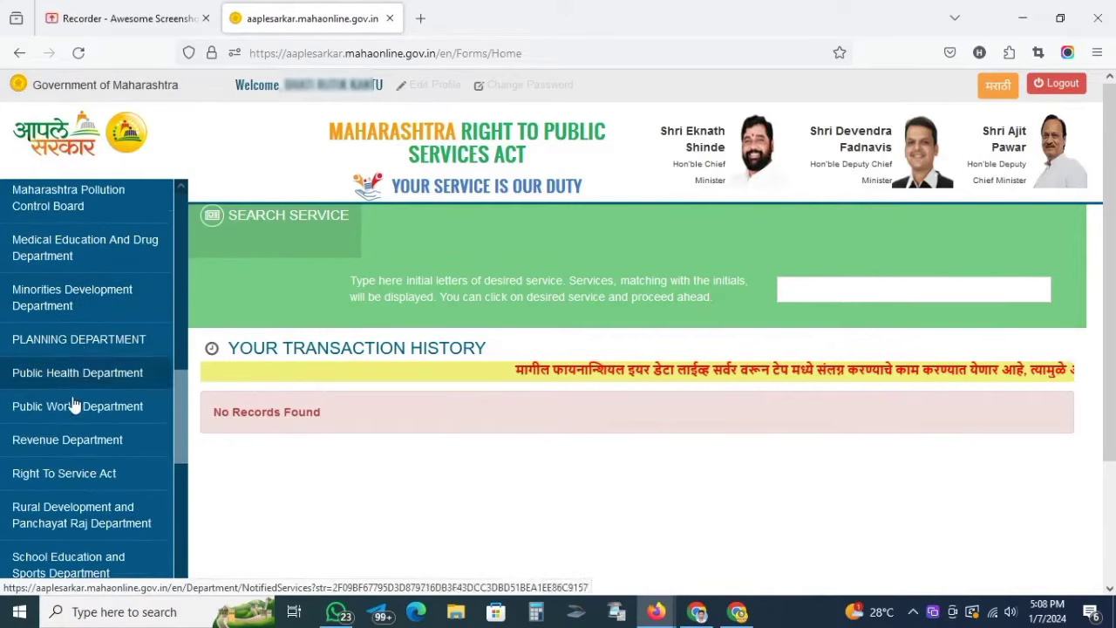
left_click(68, 442)
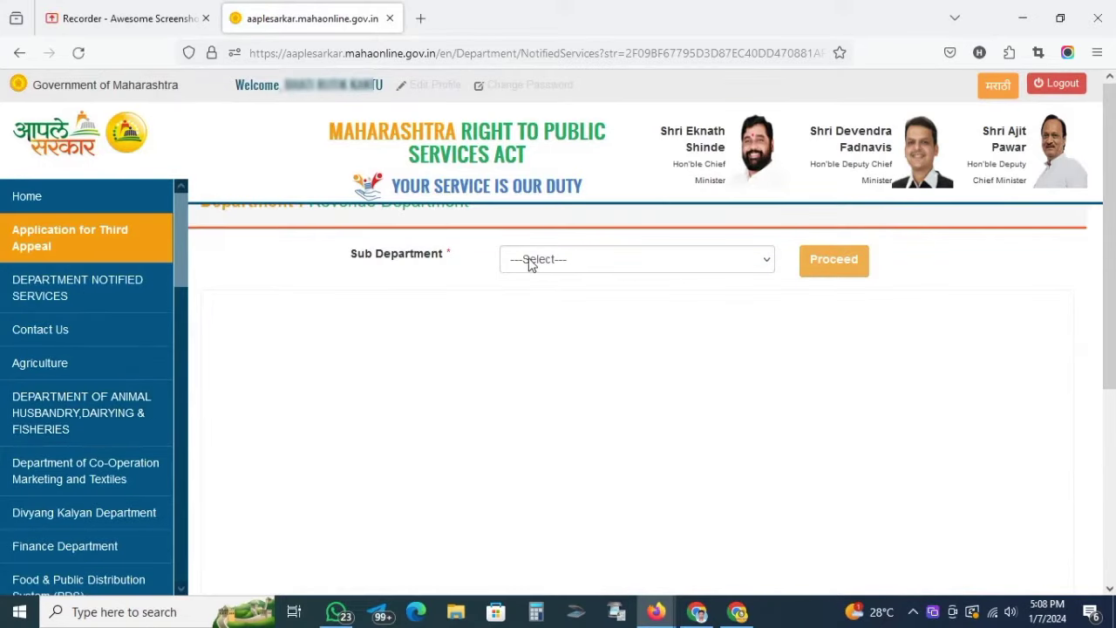
left_click(530, 265)
left_click(540, 310)
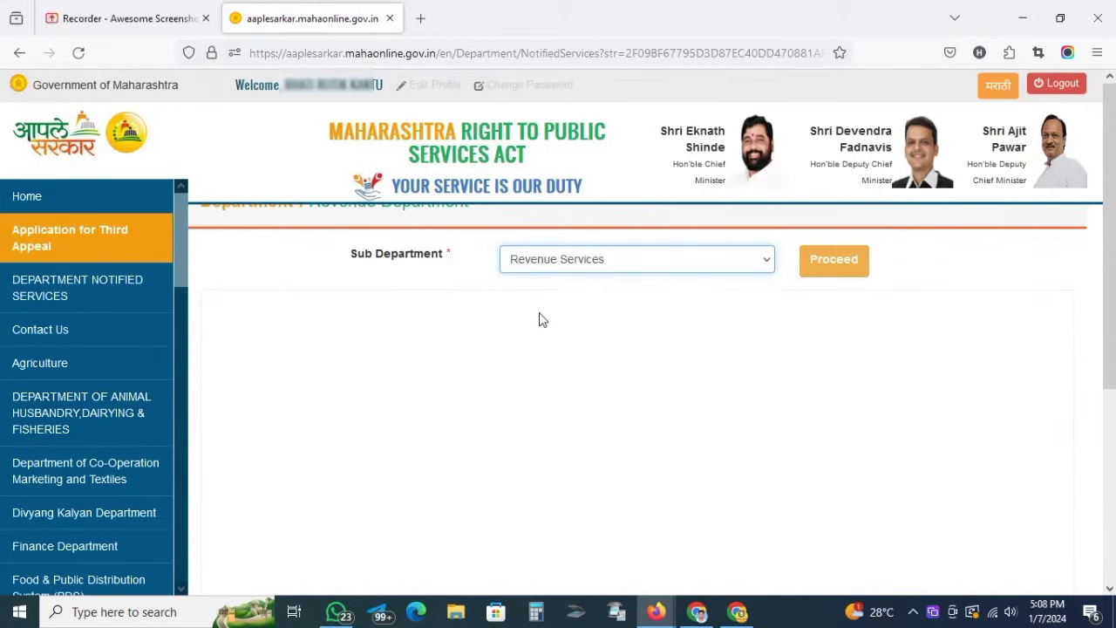
left_click(537, 279)
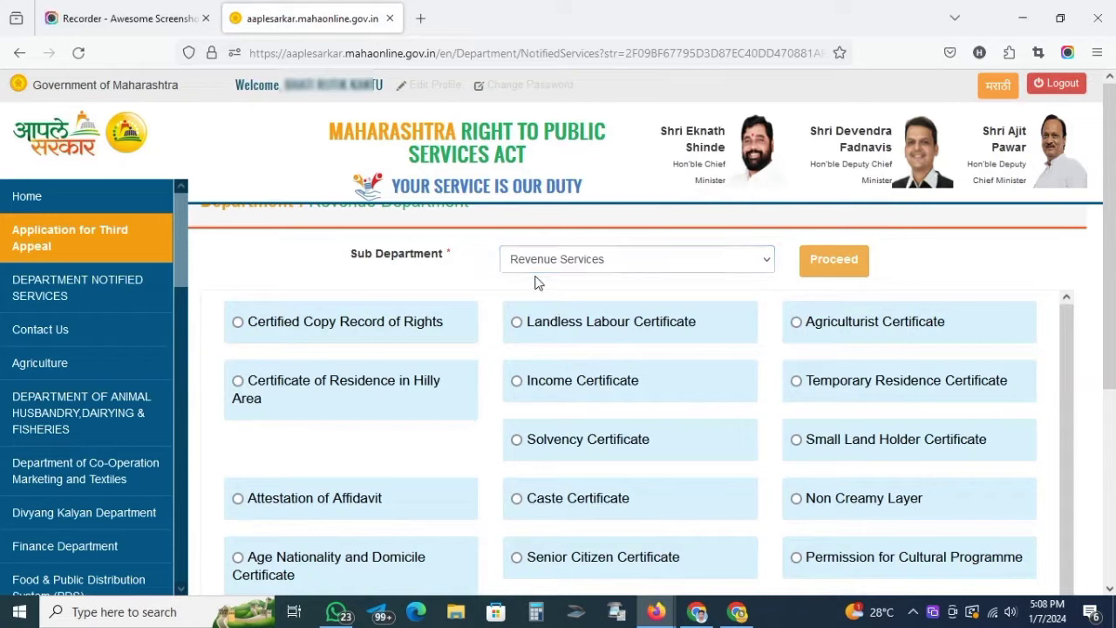
left_click(517, 498)
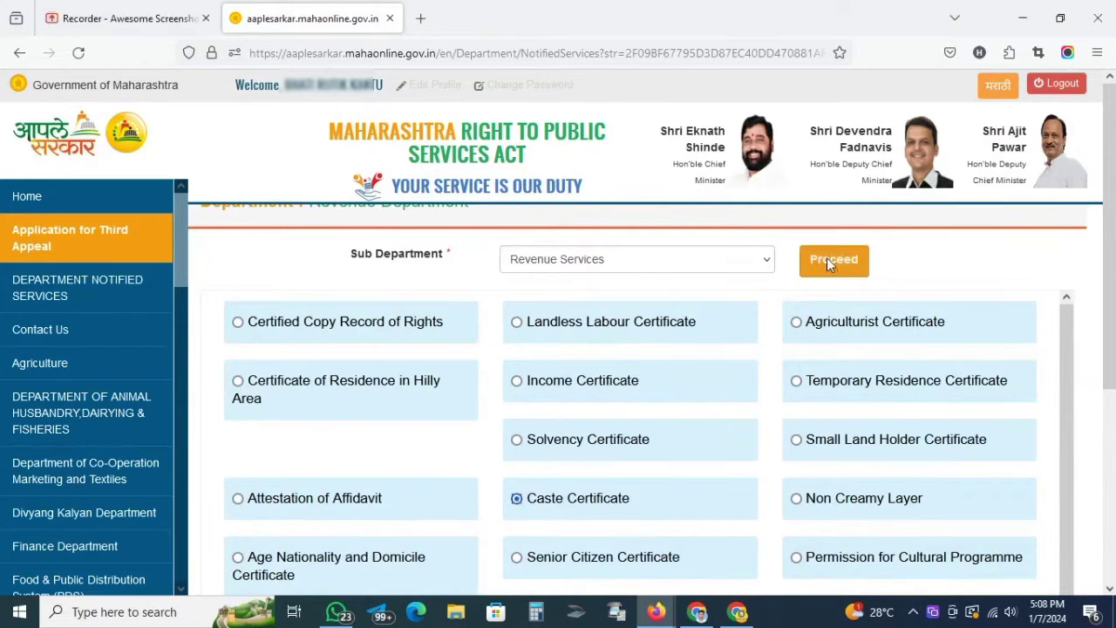
left_click(826, 257)
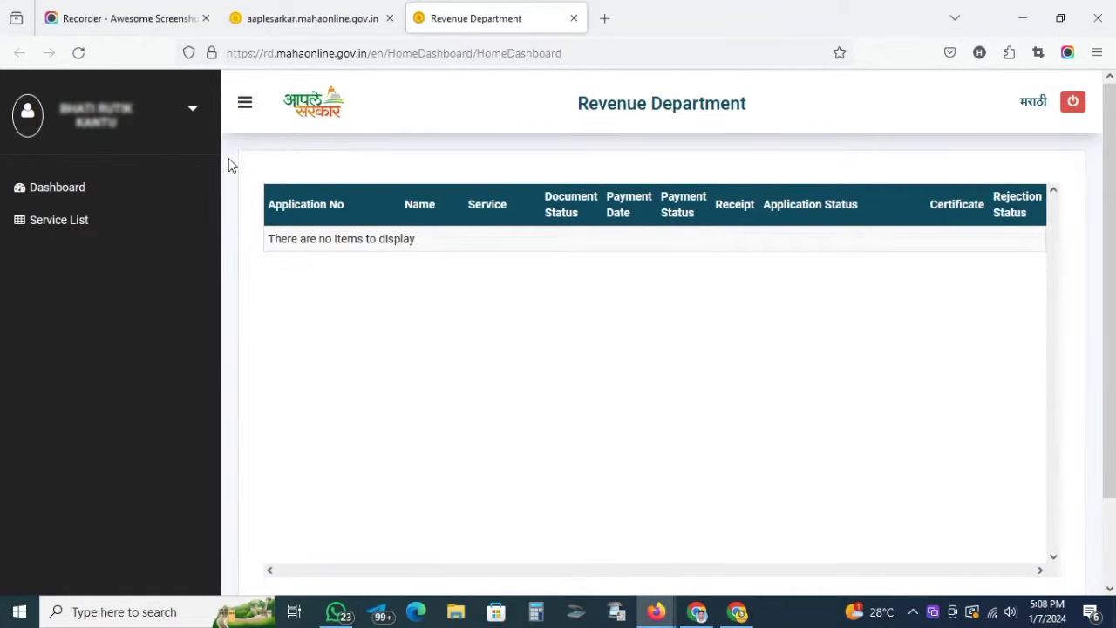
Open the Caste Certificate service from the Revenue Department's service list
left_click(101, 223)
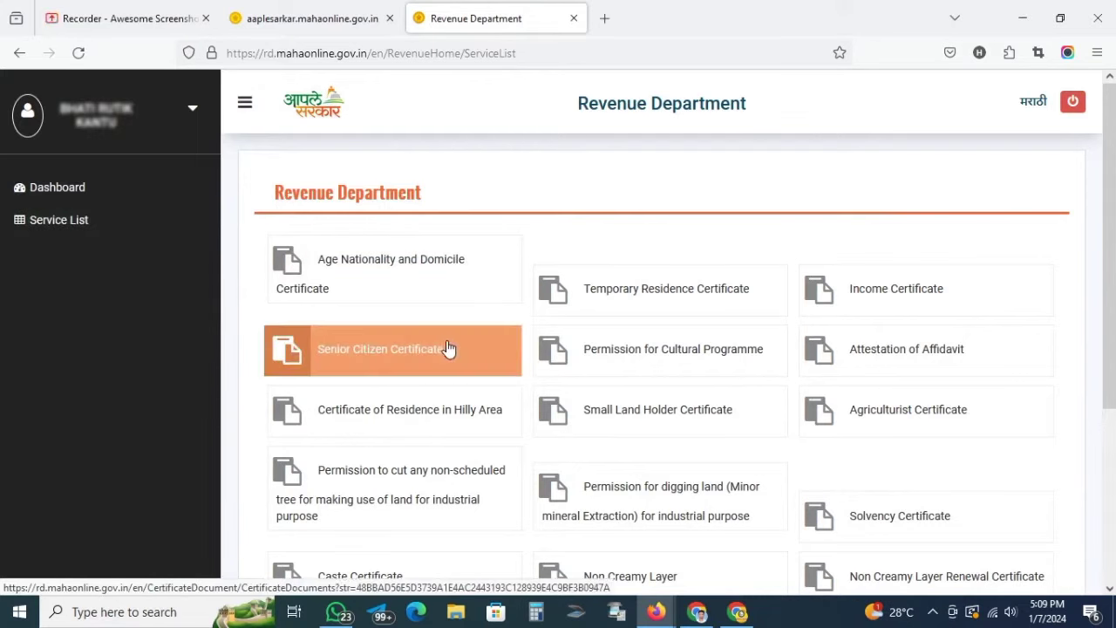
scroll(613, 454, "down", 2)
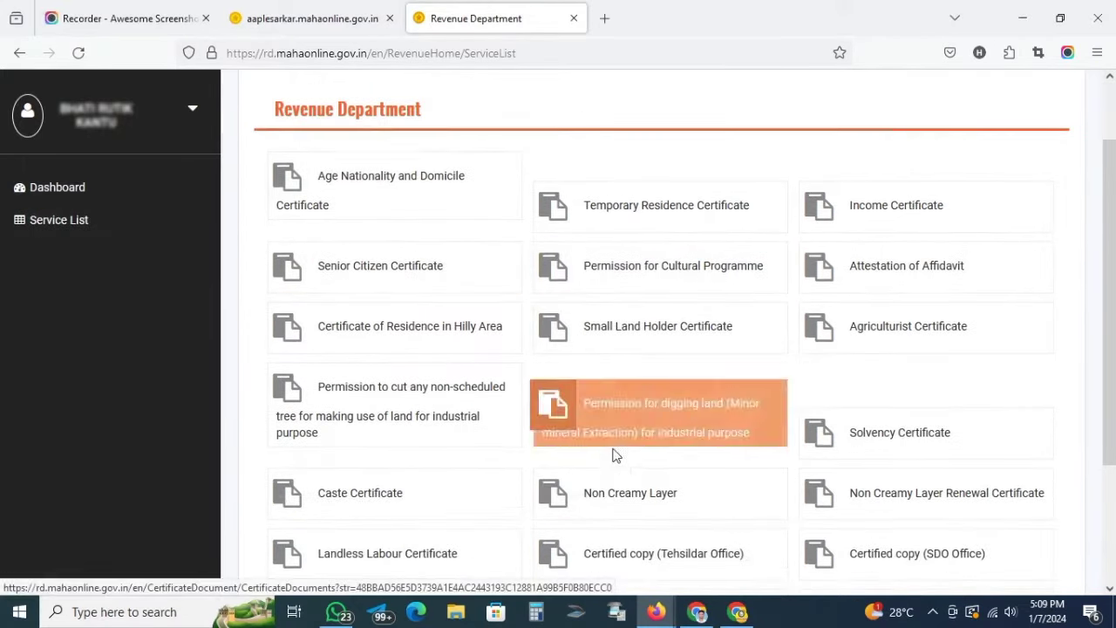
left_click(360, 497)
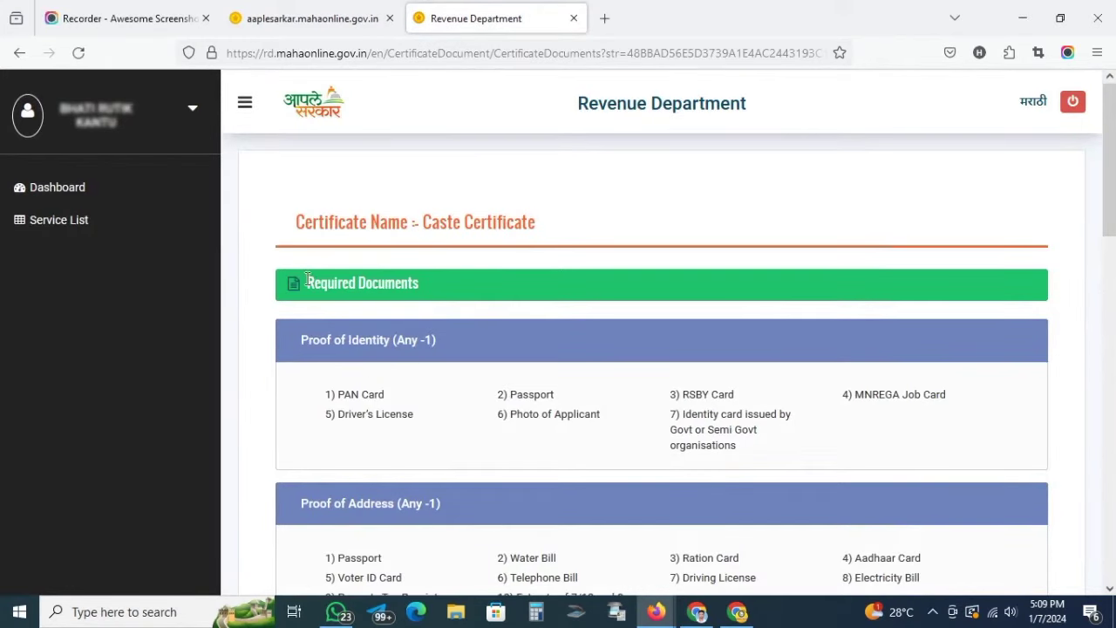
Review the required documents and notified service details for the Caste Certificate and continue to the application form
left_click_drag(307, 279, 423, 281)
left_click(471, 304)
scroll(605, 406, "down", 2)
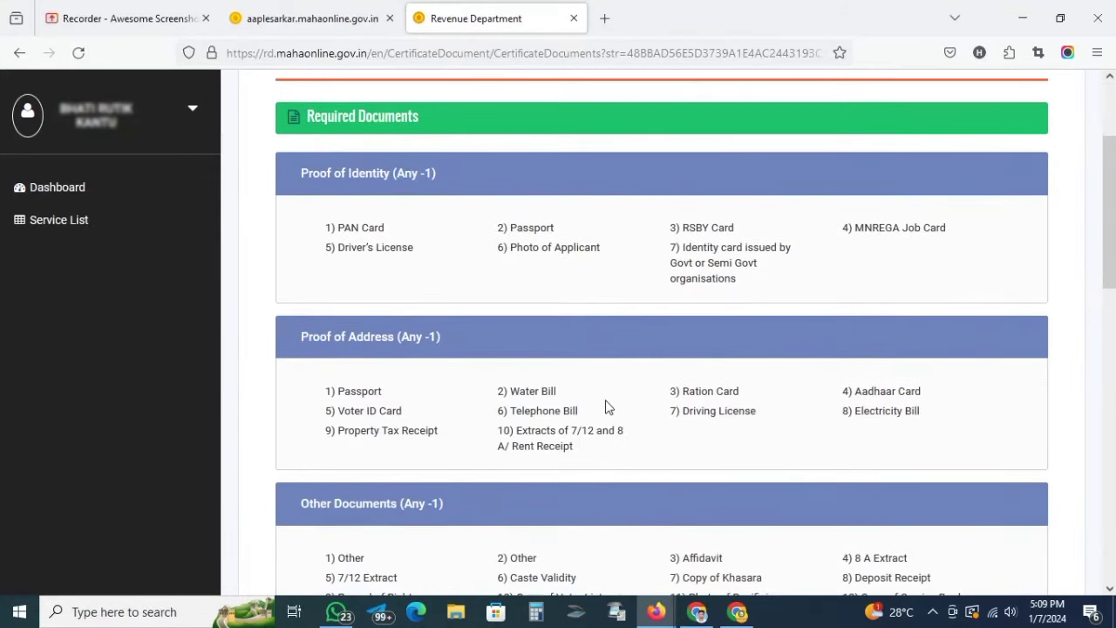
scroll(685, 359, "down", 3)
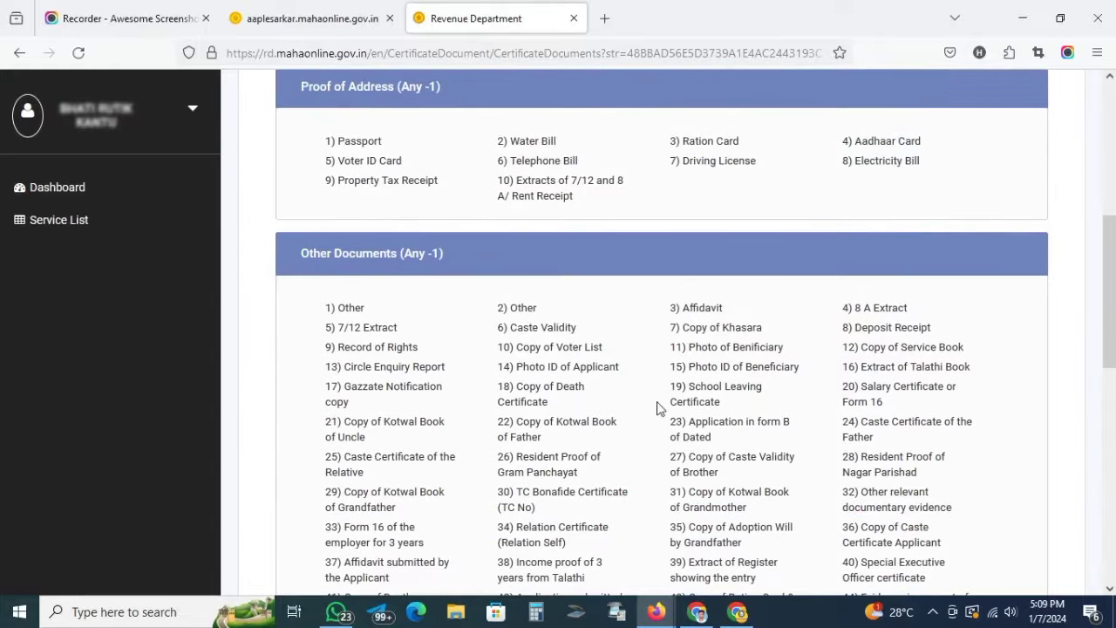
scroll(568, 332, "down", 8)
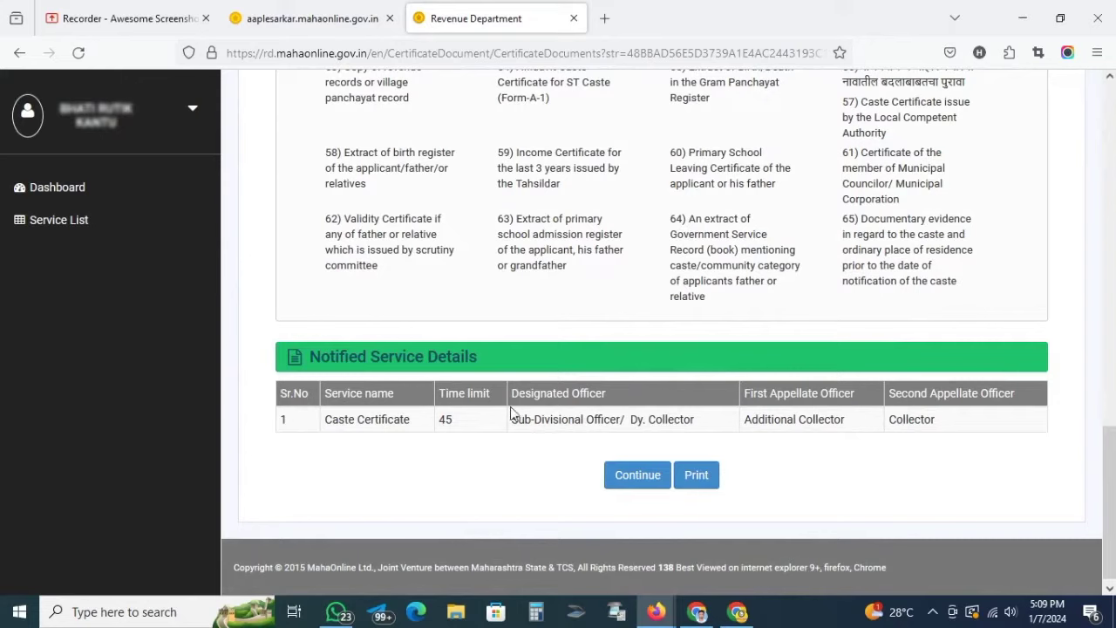
left_click(631, 479)
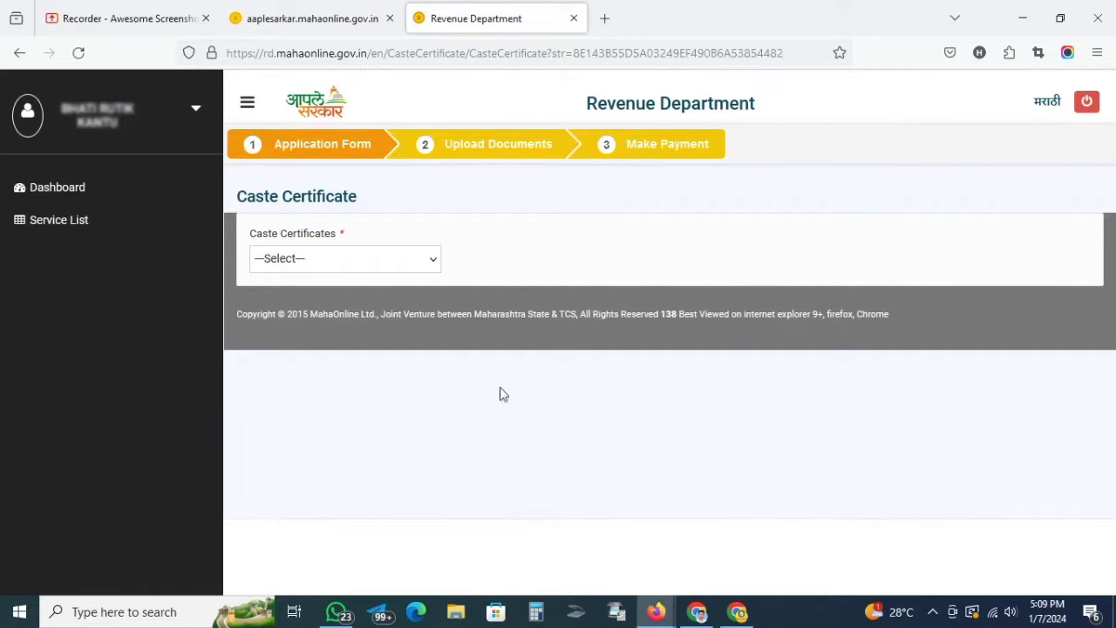
Set the caste certificate type to Central government OBC and the applicant's salutation to Kumar
left_click(289, 262)
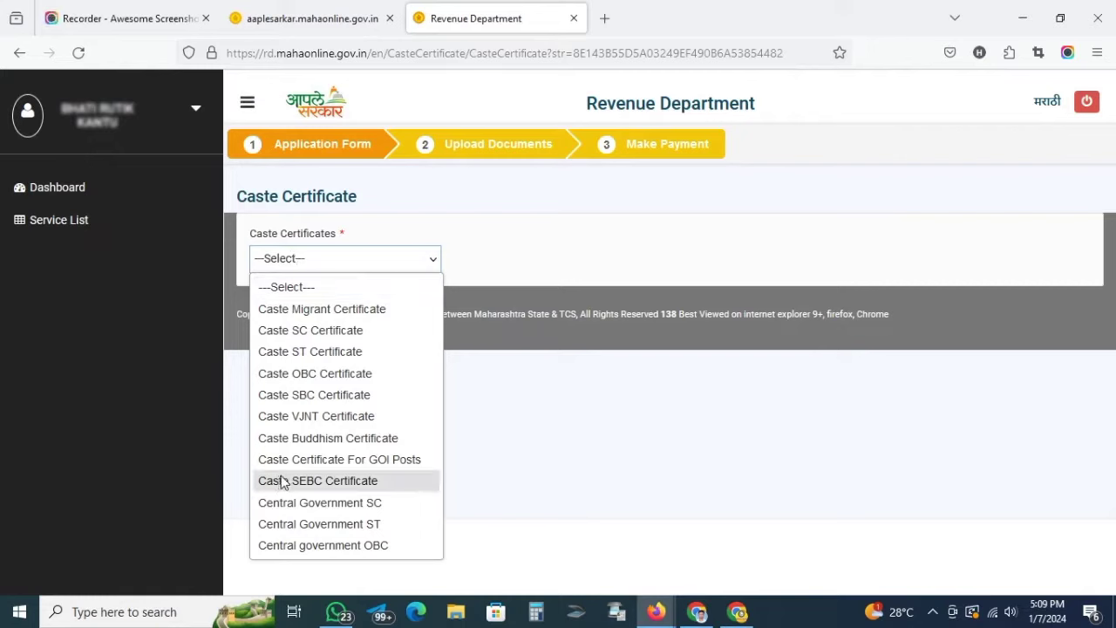
left_click(316, 545)
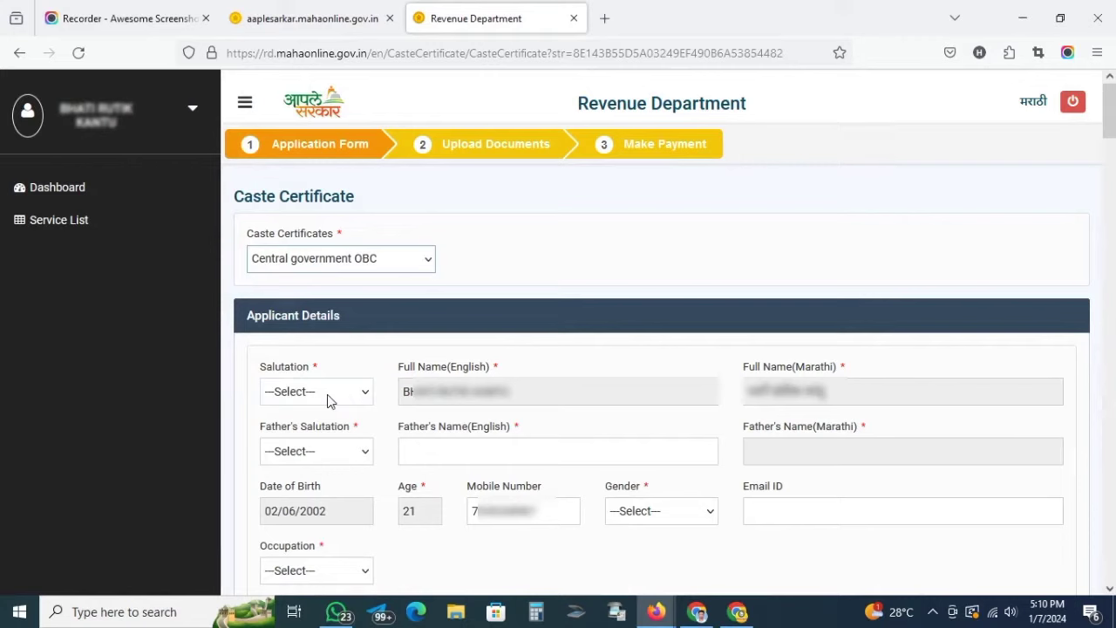
left_click(330, 400)
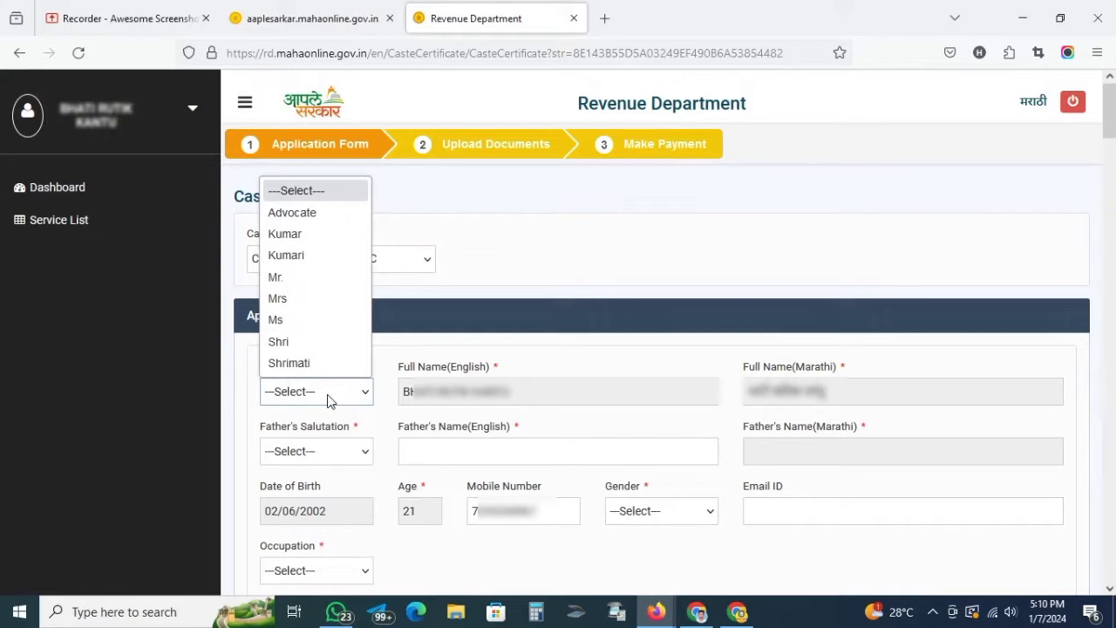
left_click(285, 279)
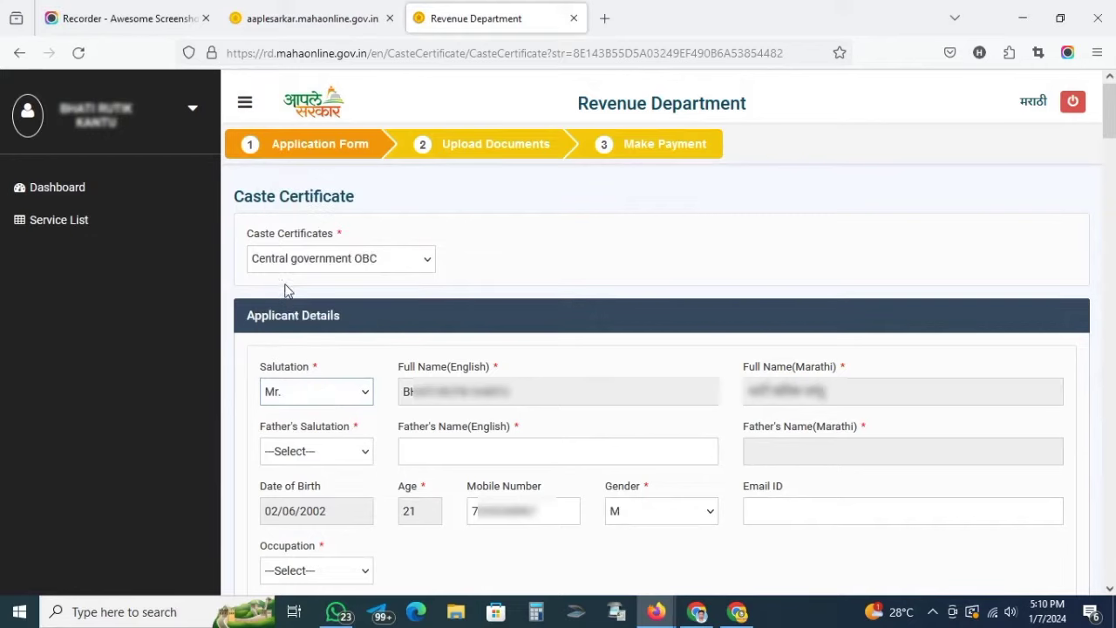
left_click(316, 394)
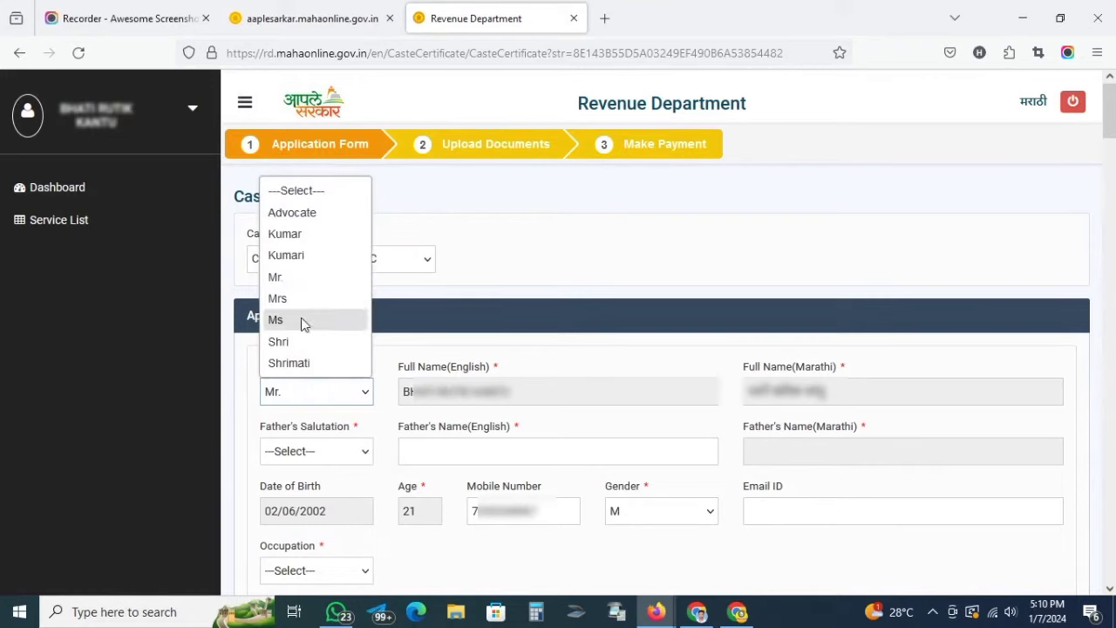
left_click(287, 234)
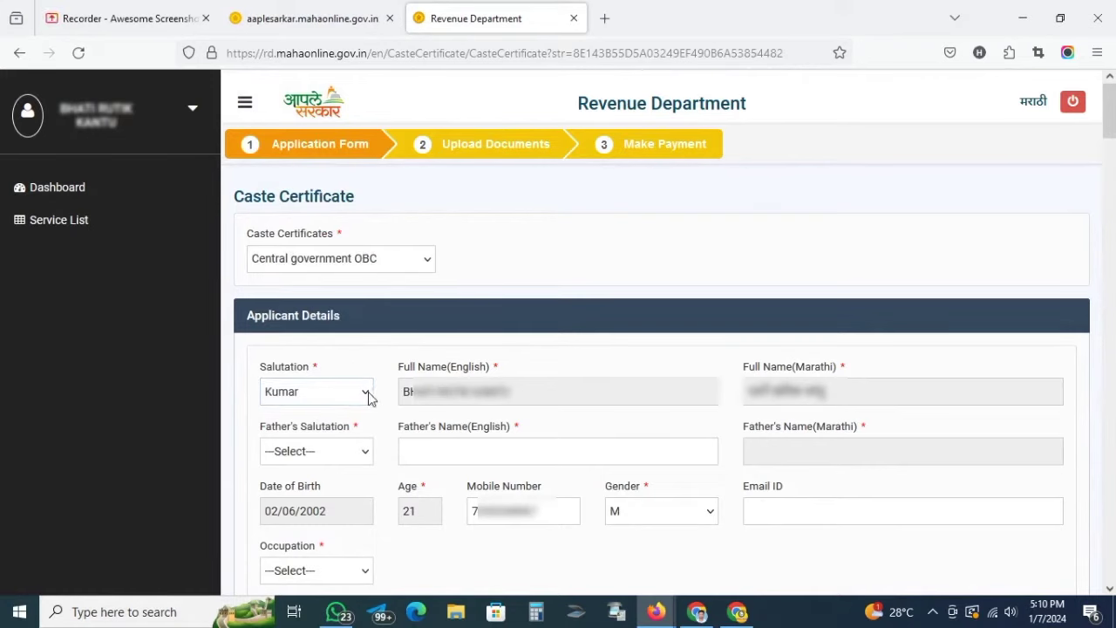
Set the father's salutation to Shri and enter the father's full name in English
left_click(329, 454)
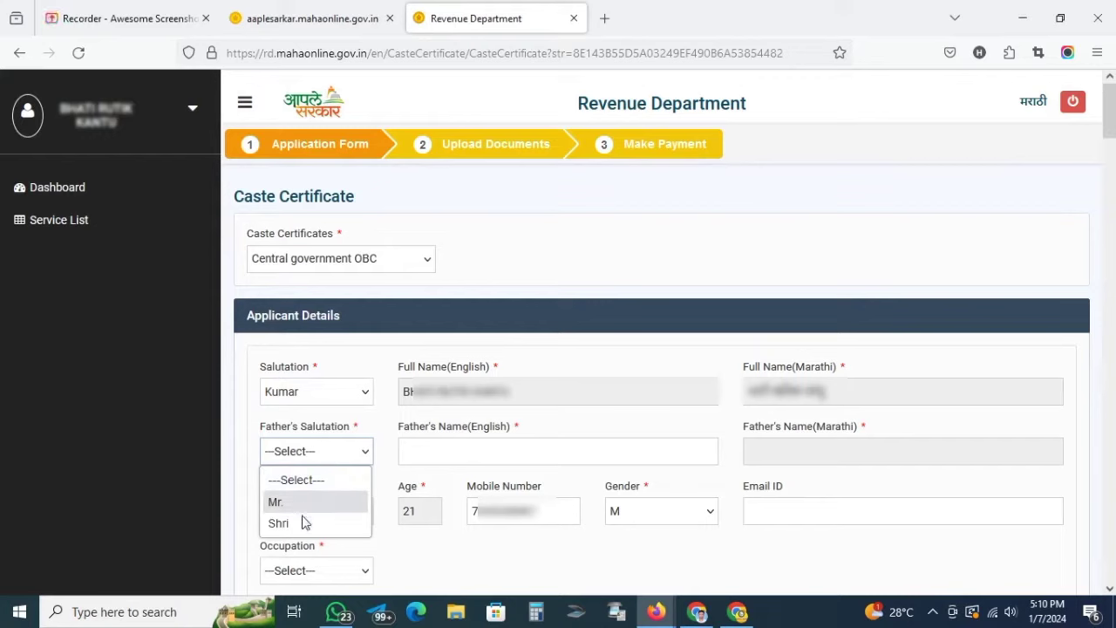
left_click(305, 523)
left_click(423, 463)
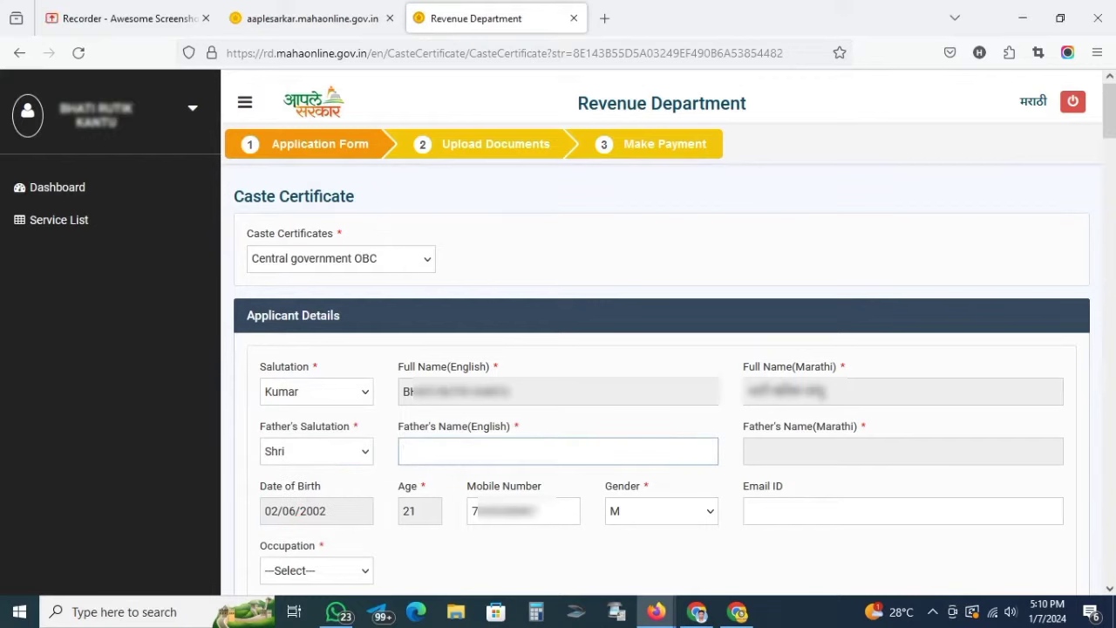
type("kA")
key("BackSpace")
key("BackSpace")
key("BackSpace")
key("BackSpace")
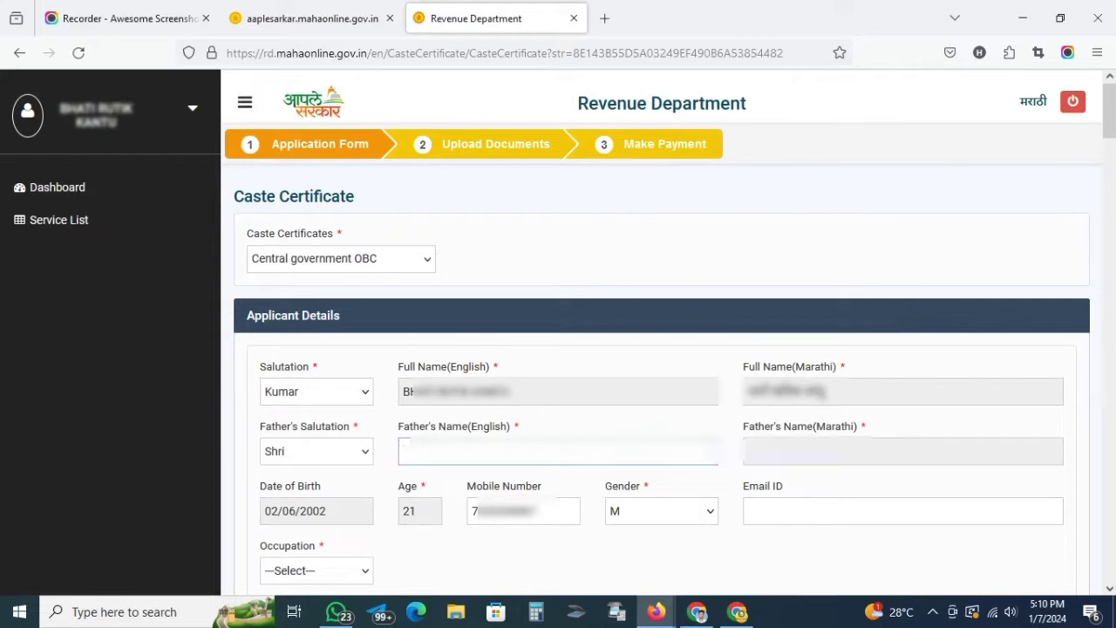
type("Kan")
key("Tab")
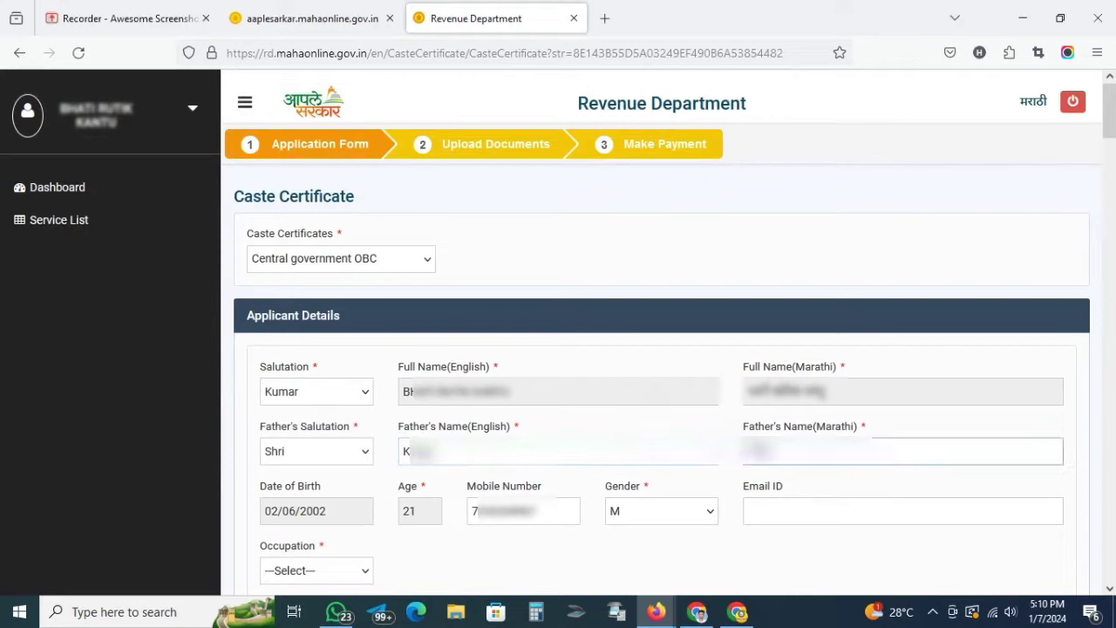
left_click(558, 451)
type("tu")
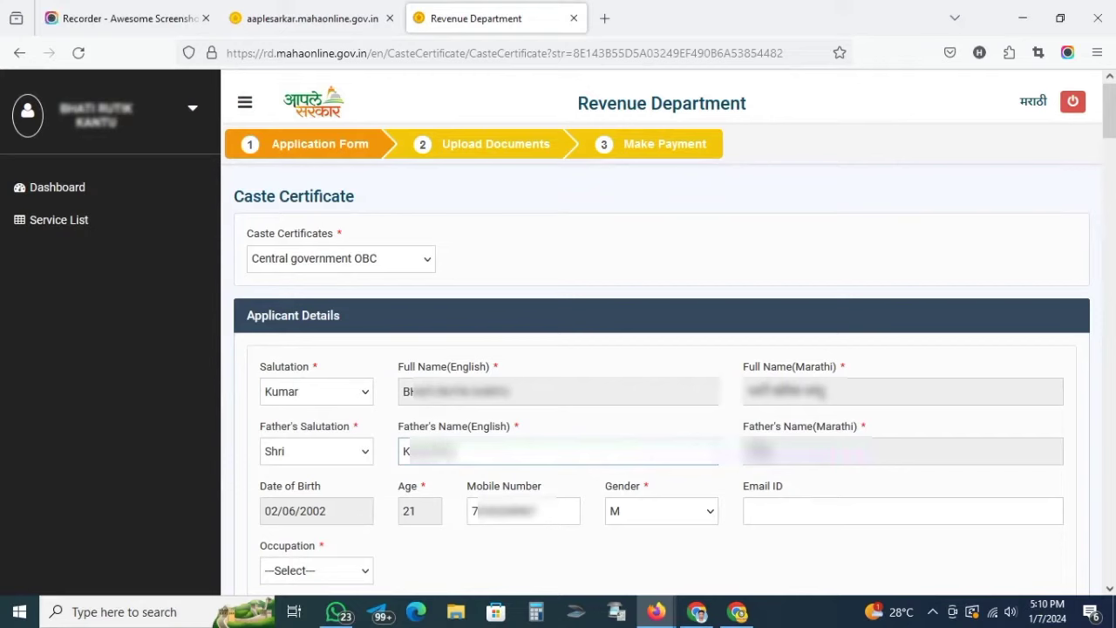
key("Tab")
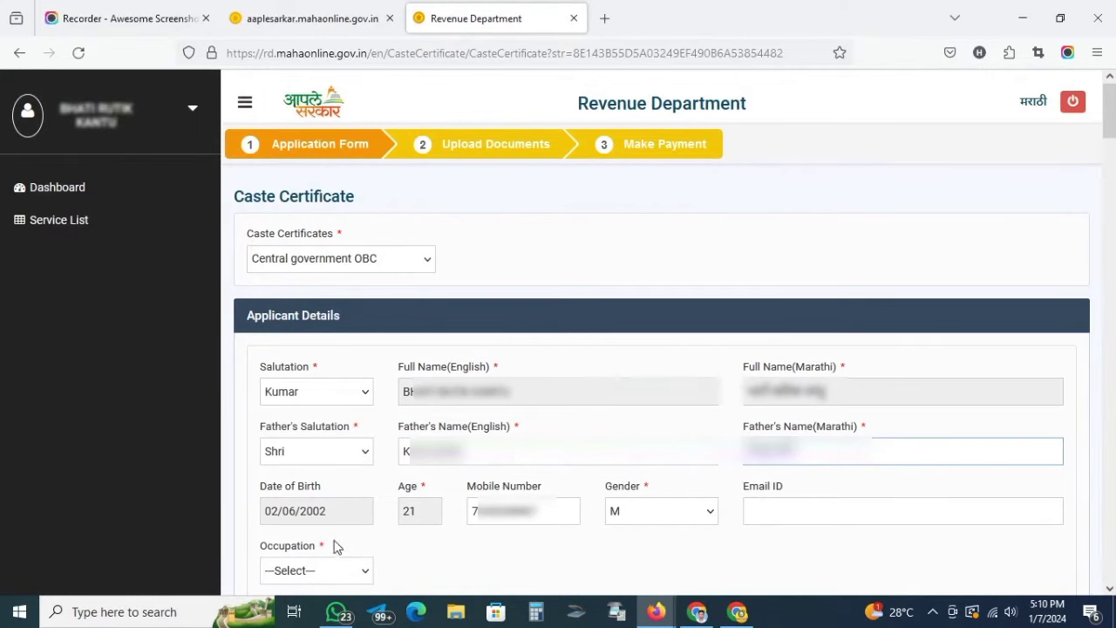
Set the applicant's occupation to Student
left_click(318, 569)
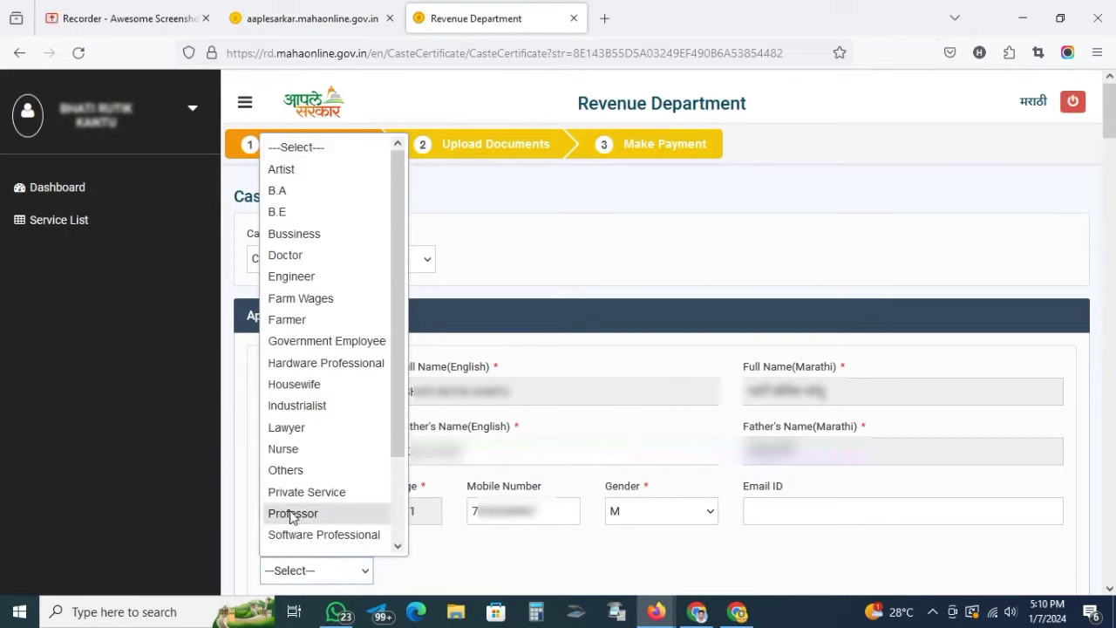
scroll(294, 473, "down", 2)
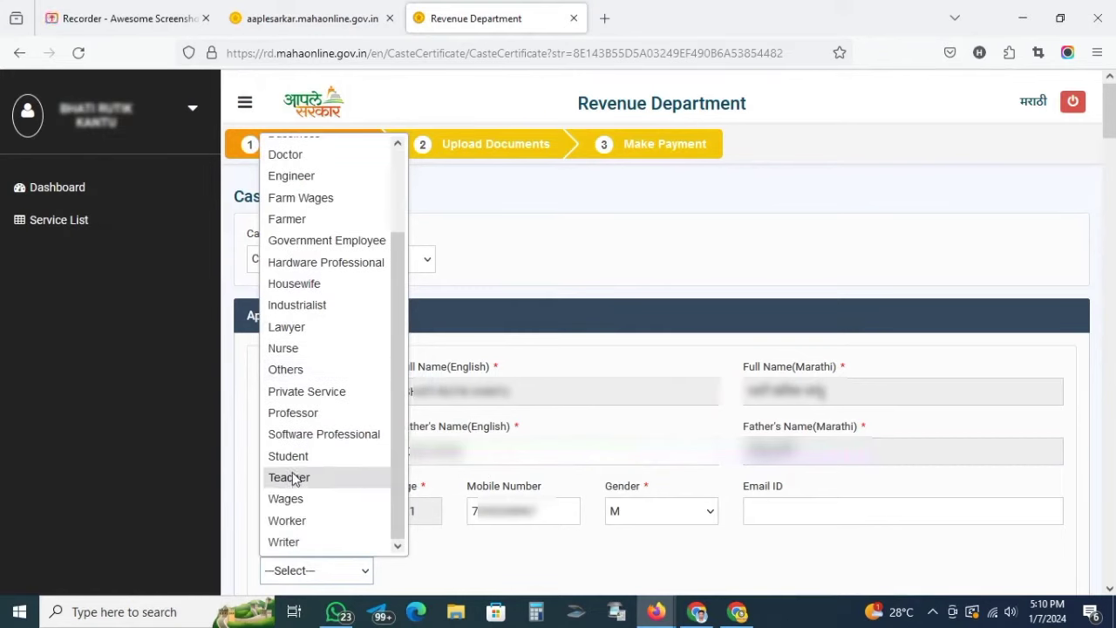
left_click(293, 458)
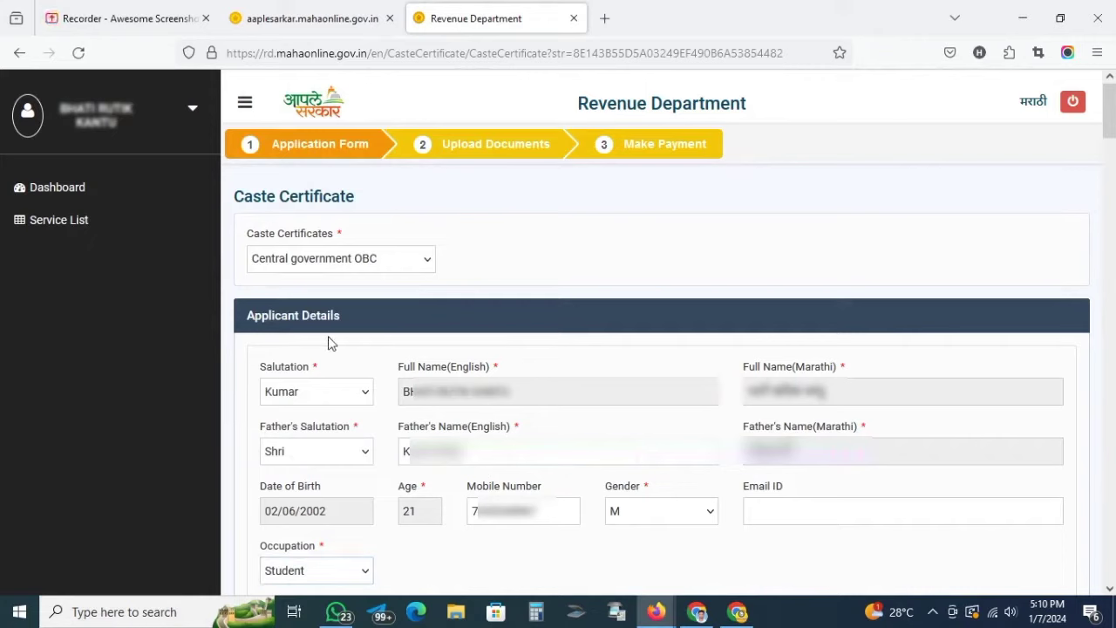
left_click(595, 399)
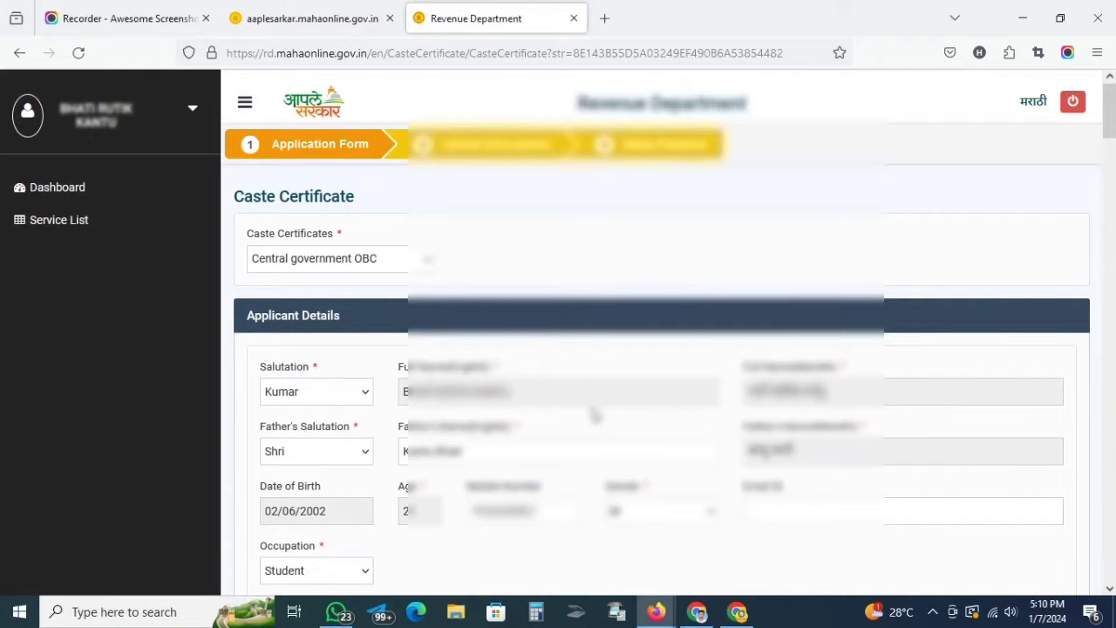
Set the taluka in the applicant's address to Biloli and check the village choices
scroll(594, 415, "down", 6)
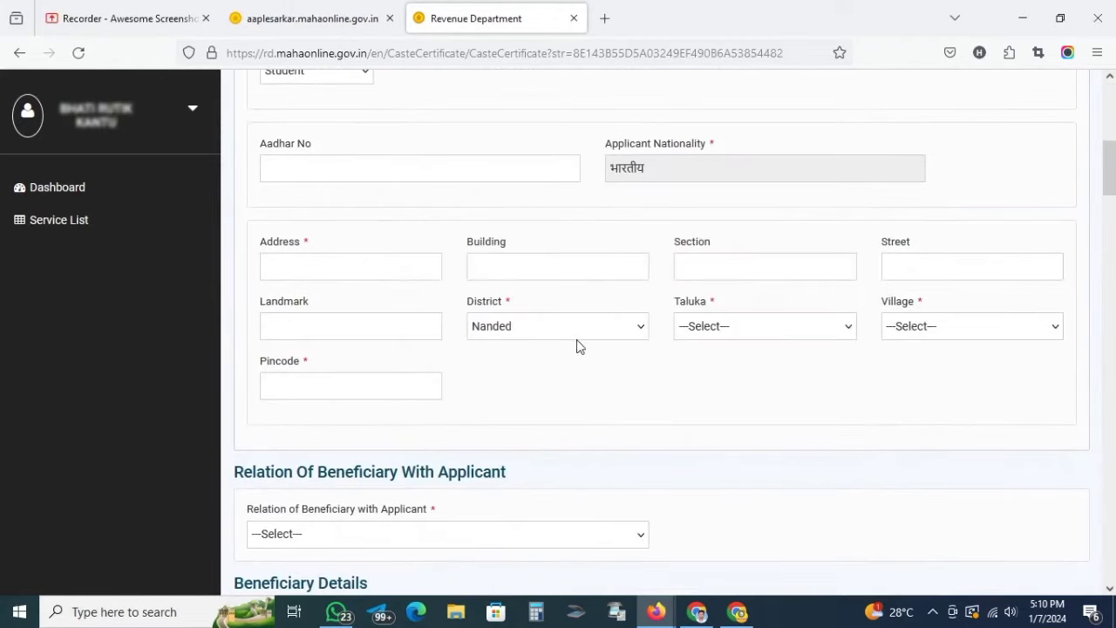
scroll(384, 234, "down", 1)
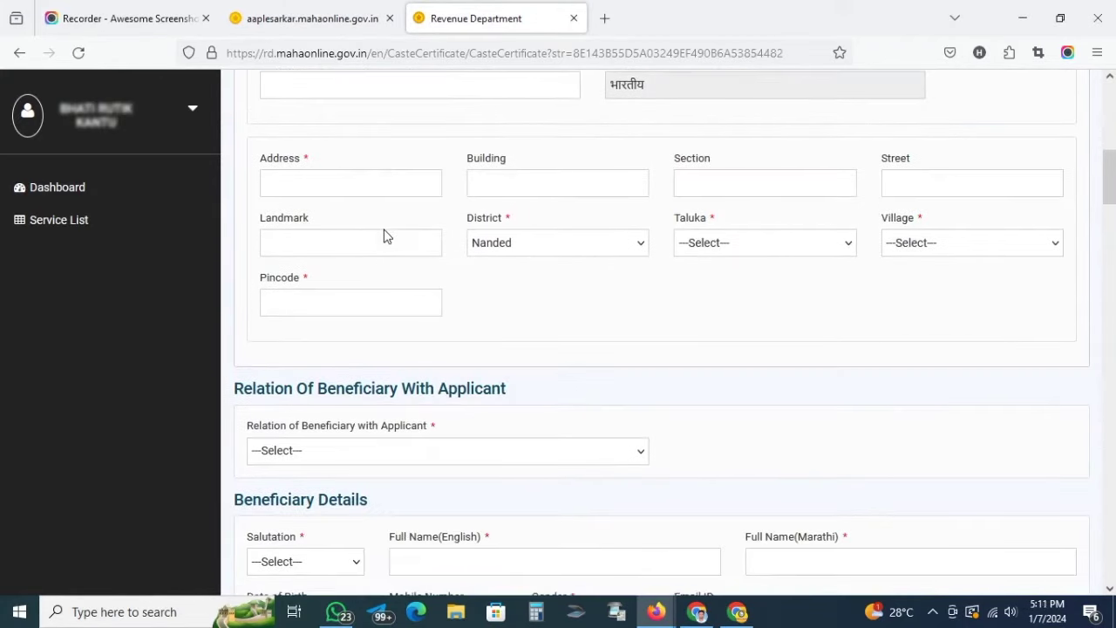
left_click(354, 183)
scroll(377, 255, "up", 1)
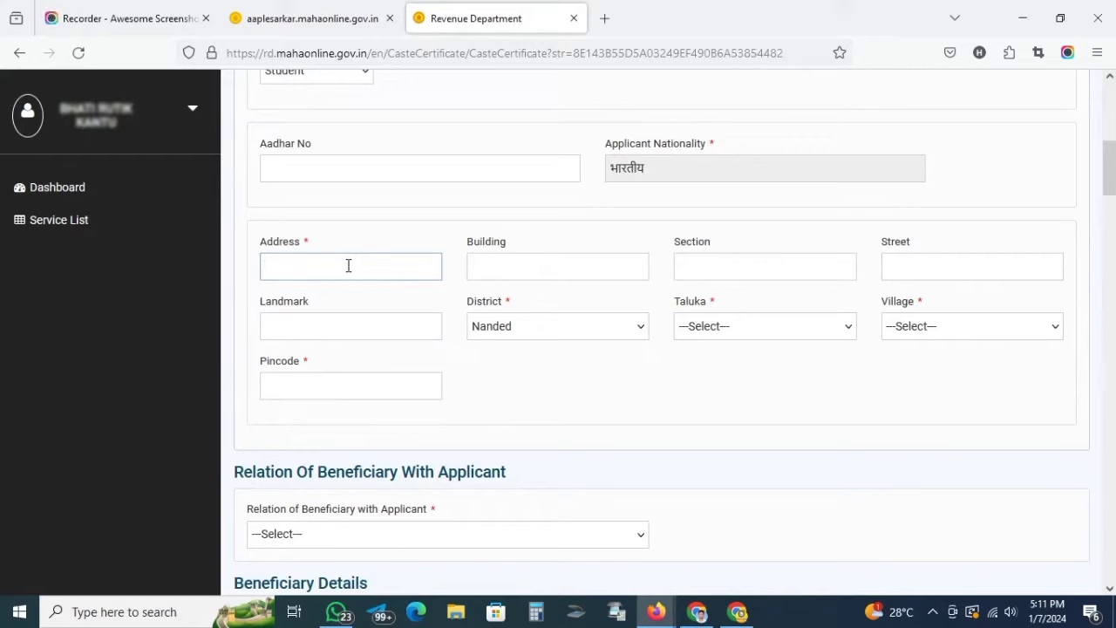
left_click(708, 325)
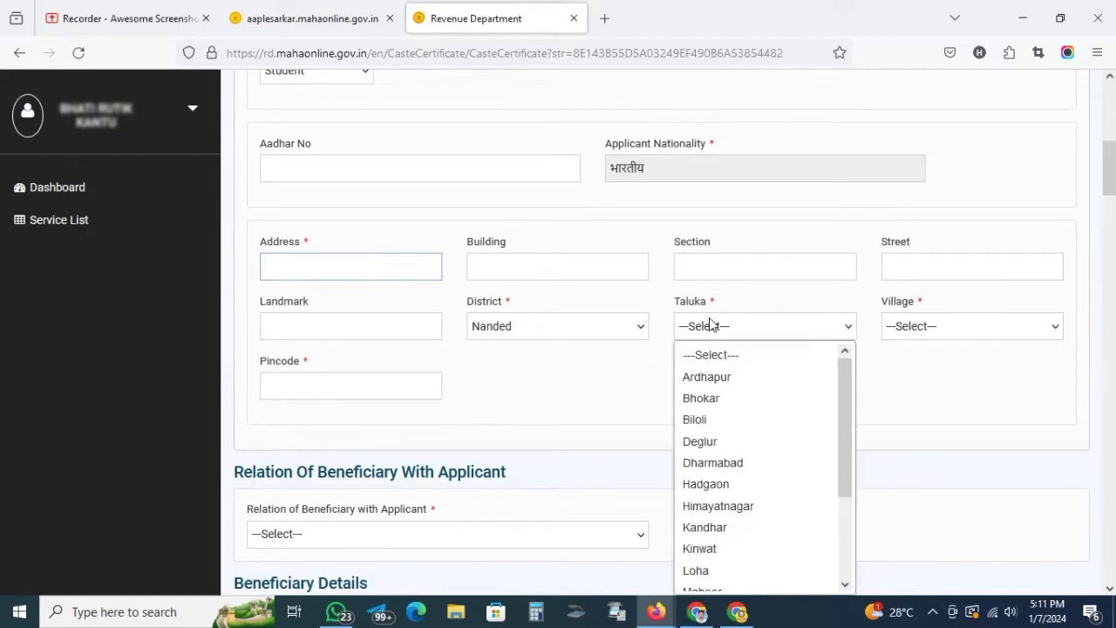
left_click(714, 420)
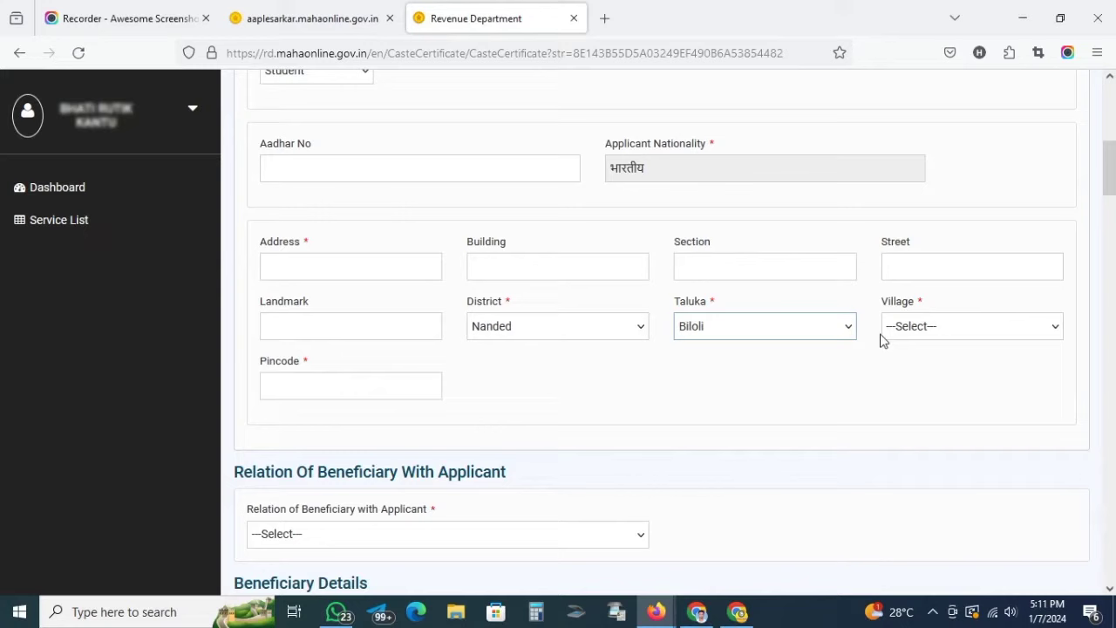
left_click(927, 327)
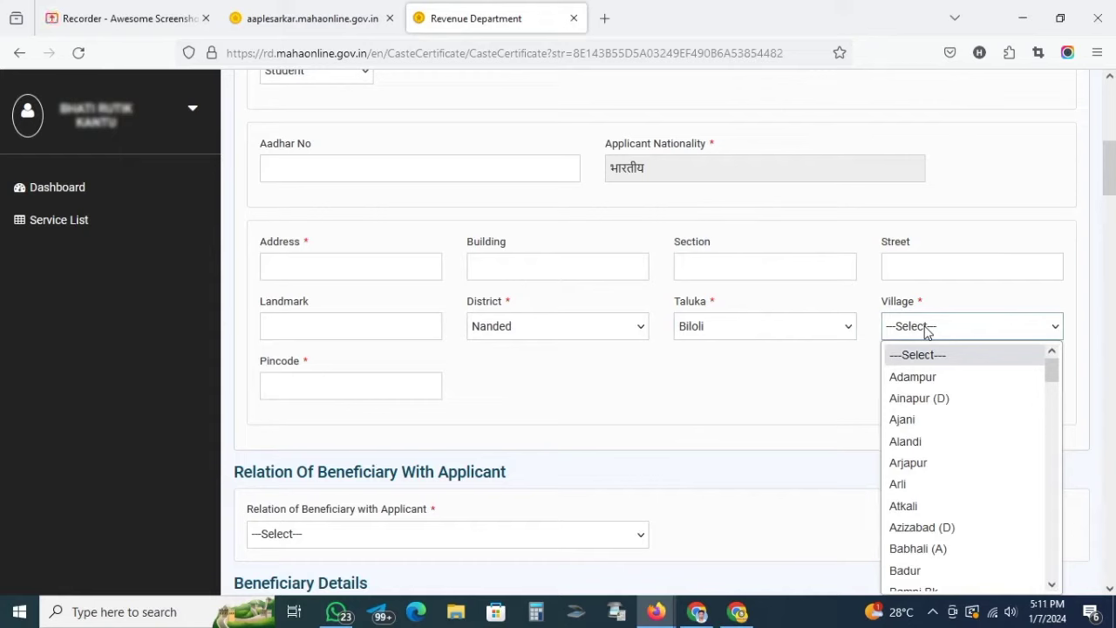
left_click(748, 387)
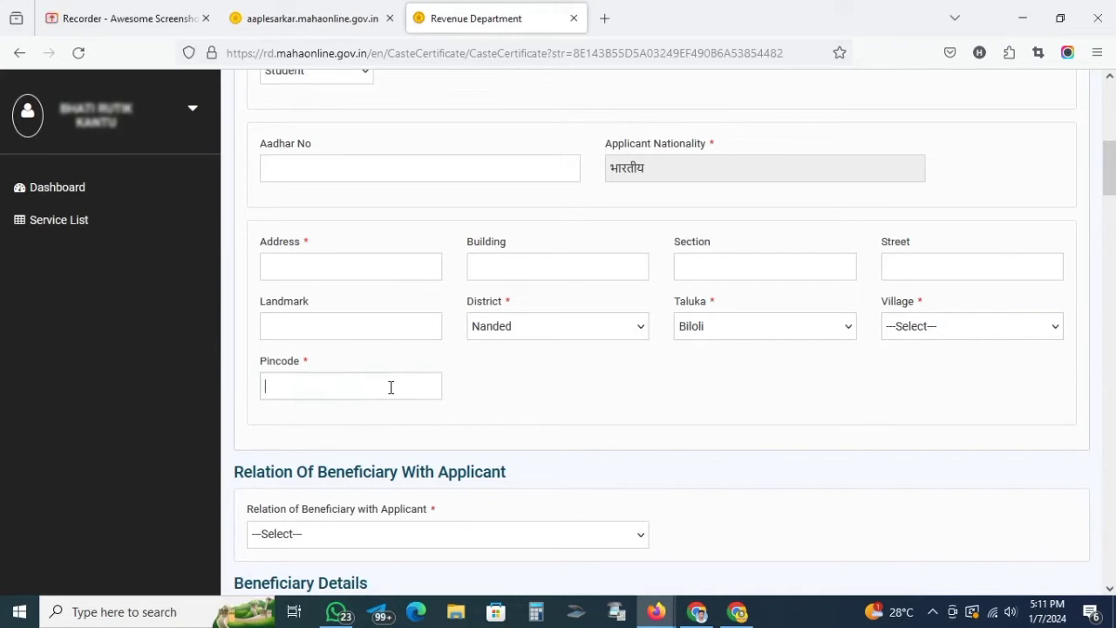
left_click(503, 393)
scroll(578, 346, "down", 4)
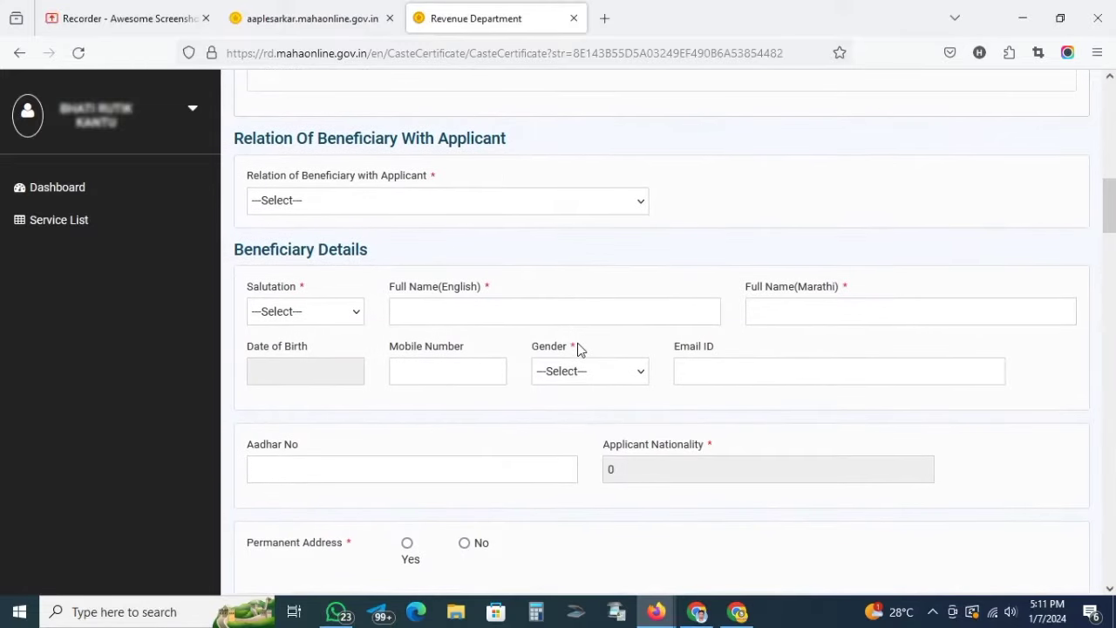
left_click_drag(236, 138, 527, 141)
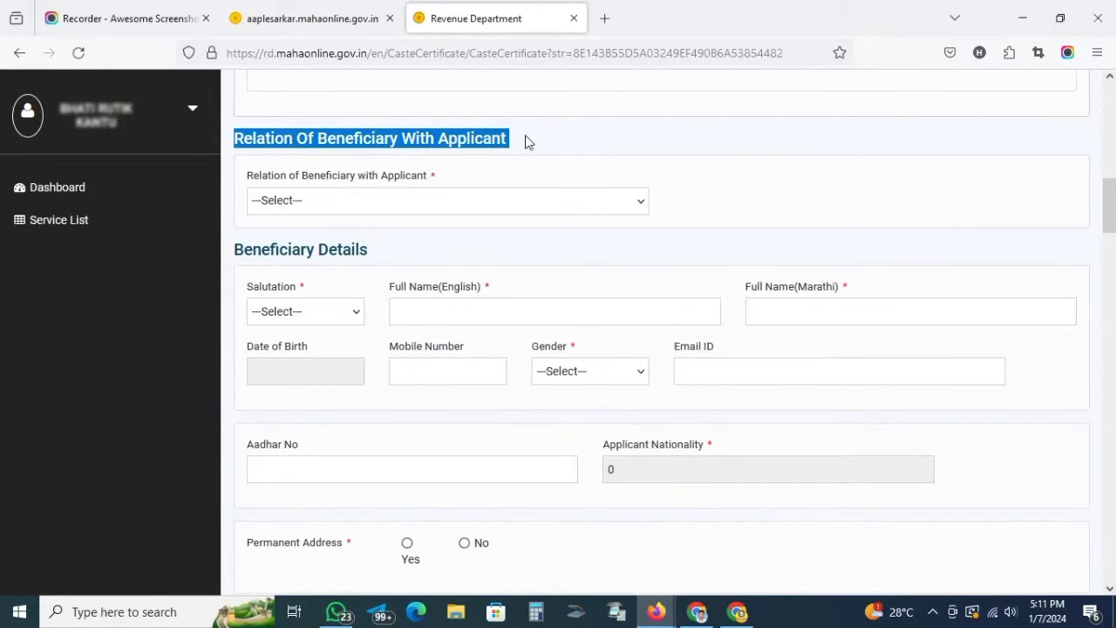
left_click(527, 142)
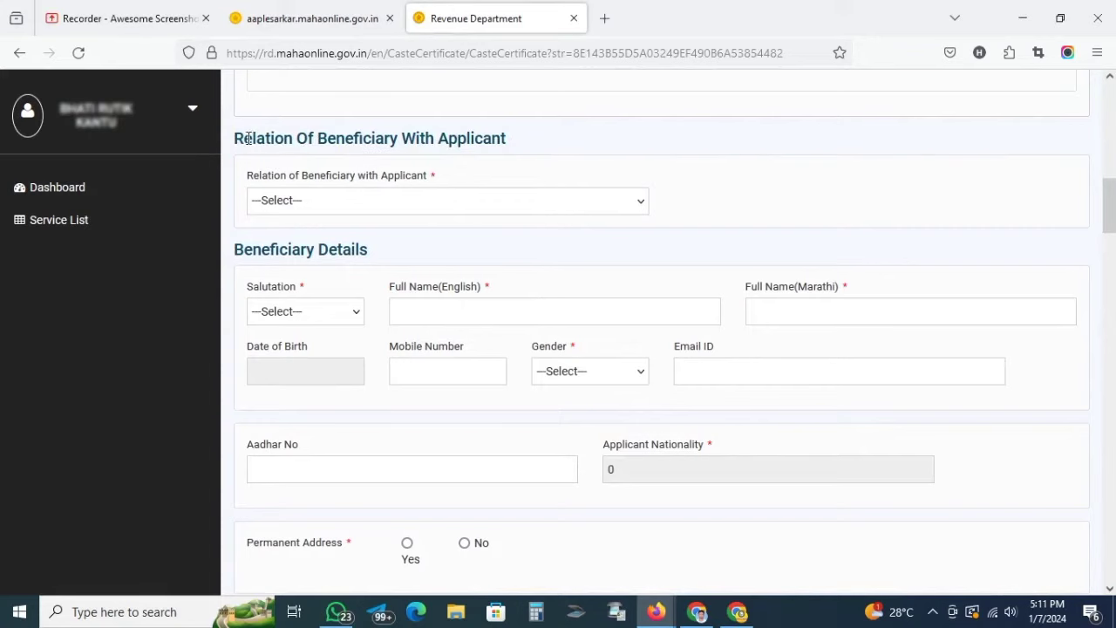
left_click_drag(244, 138, 321, 139)
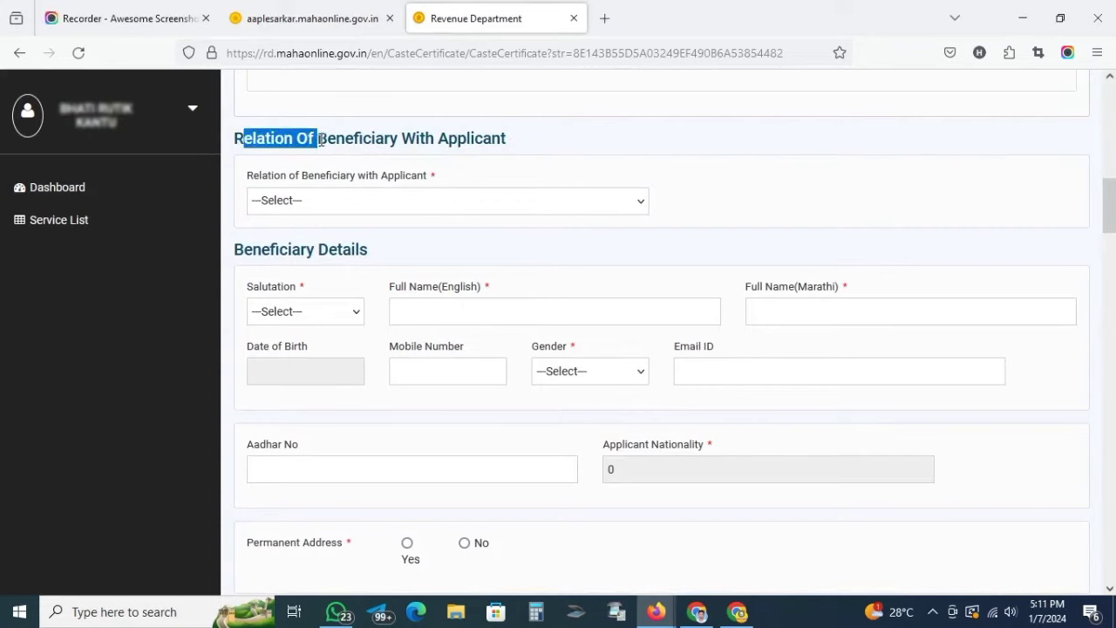
left_click(233, 141)
left_click_drag(233, 140, 517, 162)
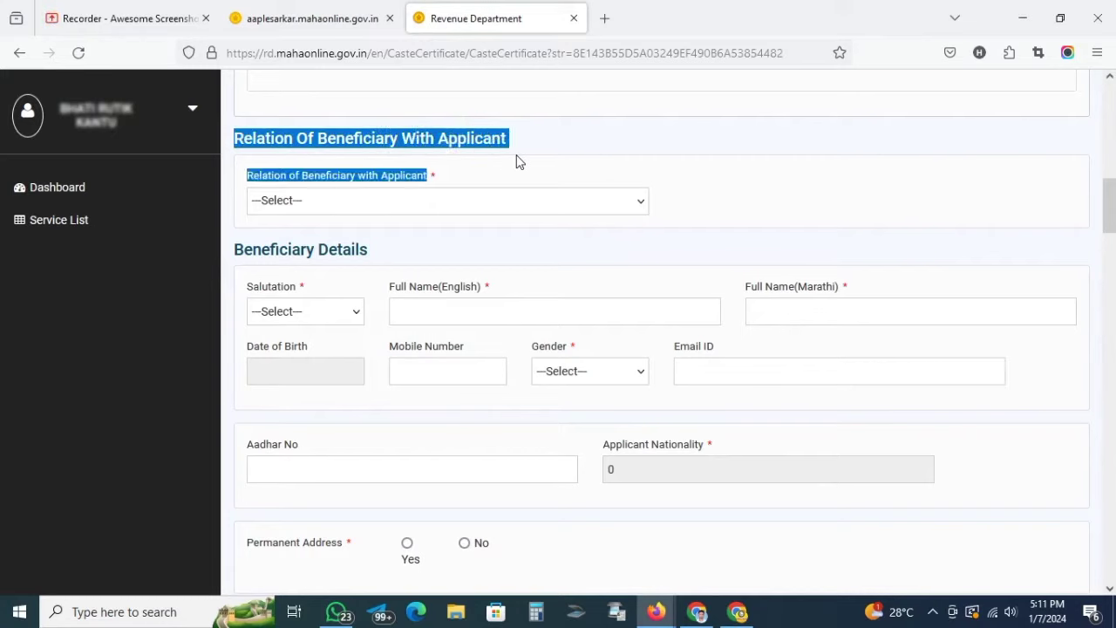
left_click(517, 162)
Try setting the beneficiary's relation with the applicant to Son and the beneficiary's gender to M
left_click(383, 202)
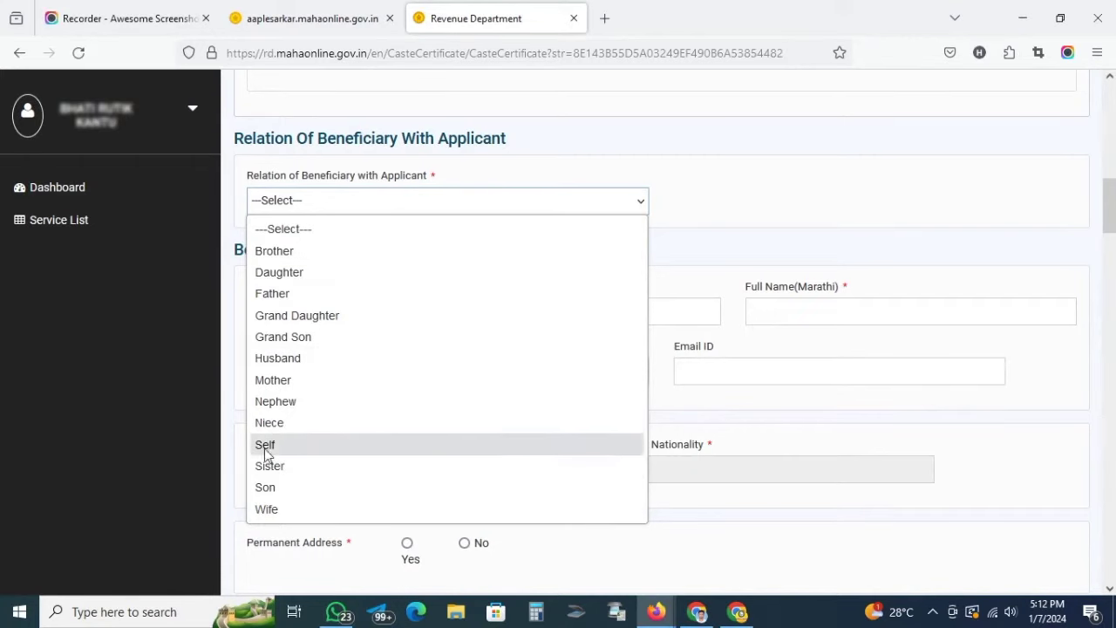
left_click(271, 488)
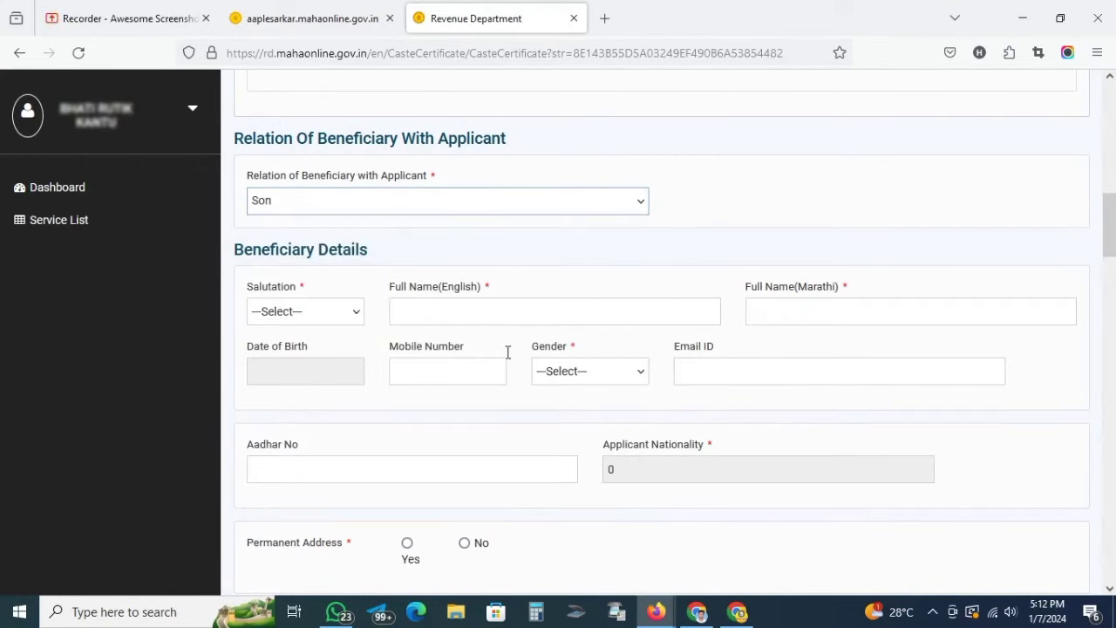
left_click(414, 319)
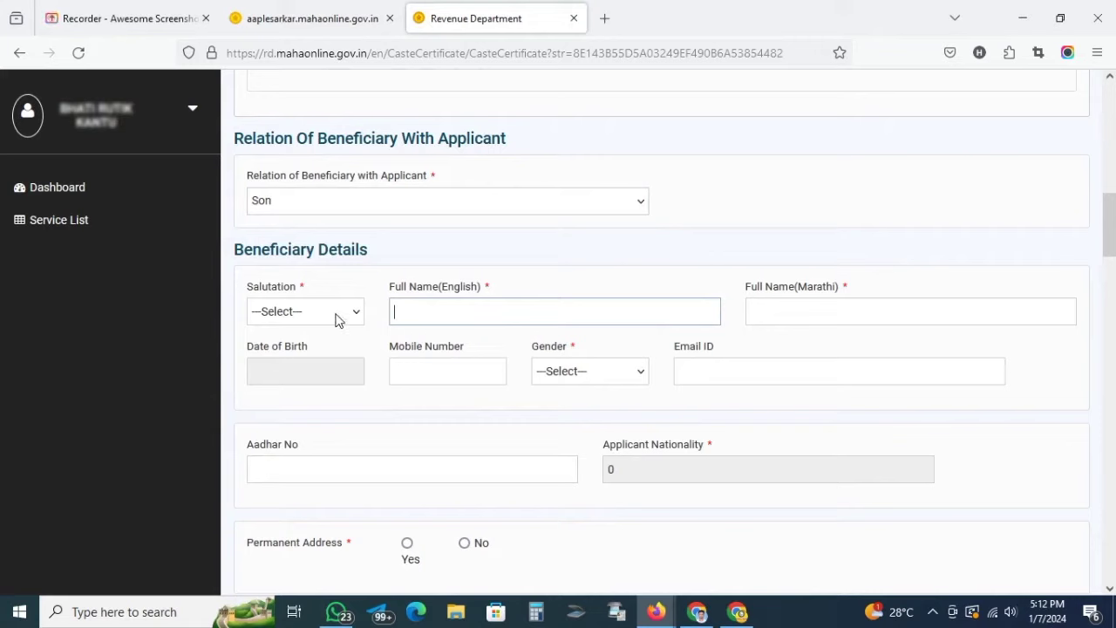
left_click_drag(237, 253, 407, 257)
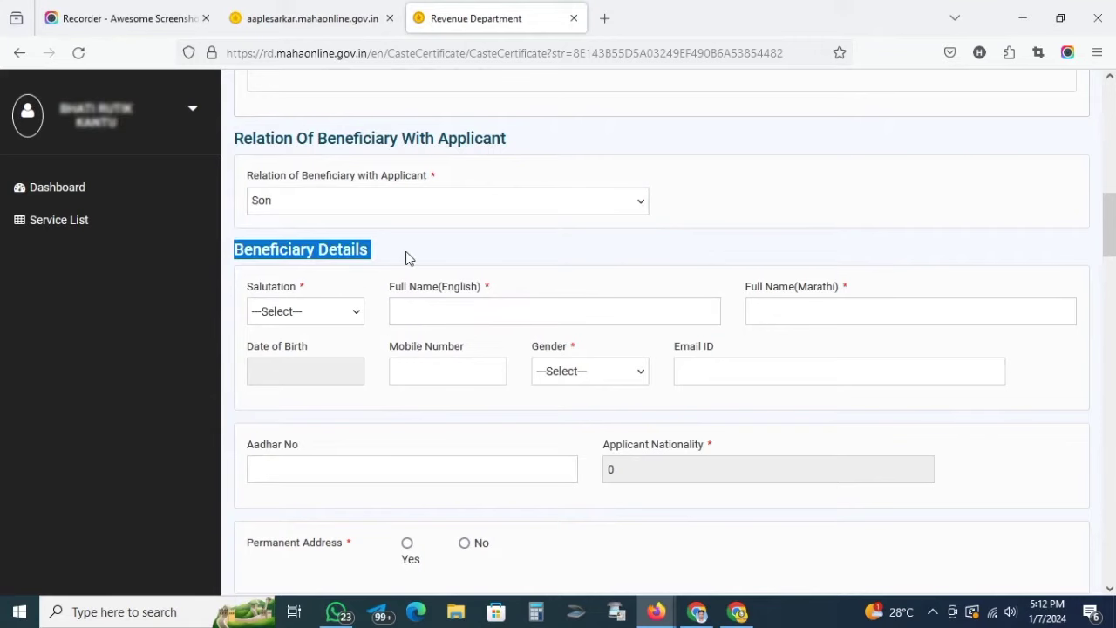
left_click(405, 258)
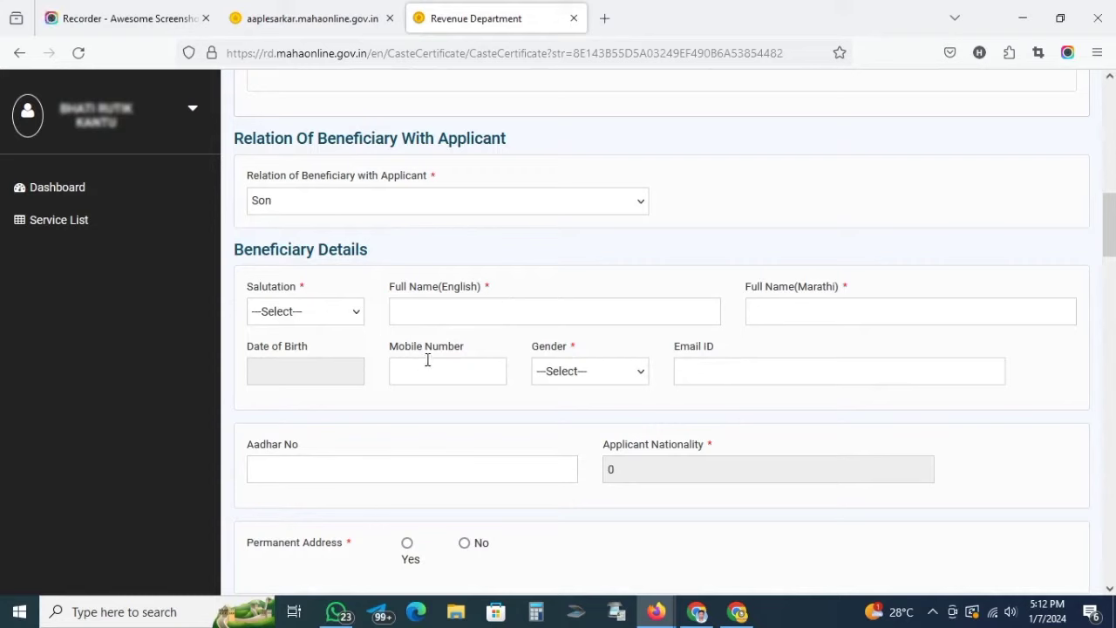
left_click(572, 381)
left_click(566, 421)
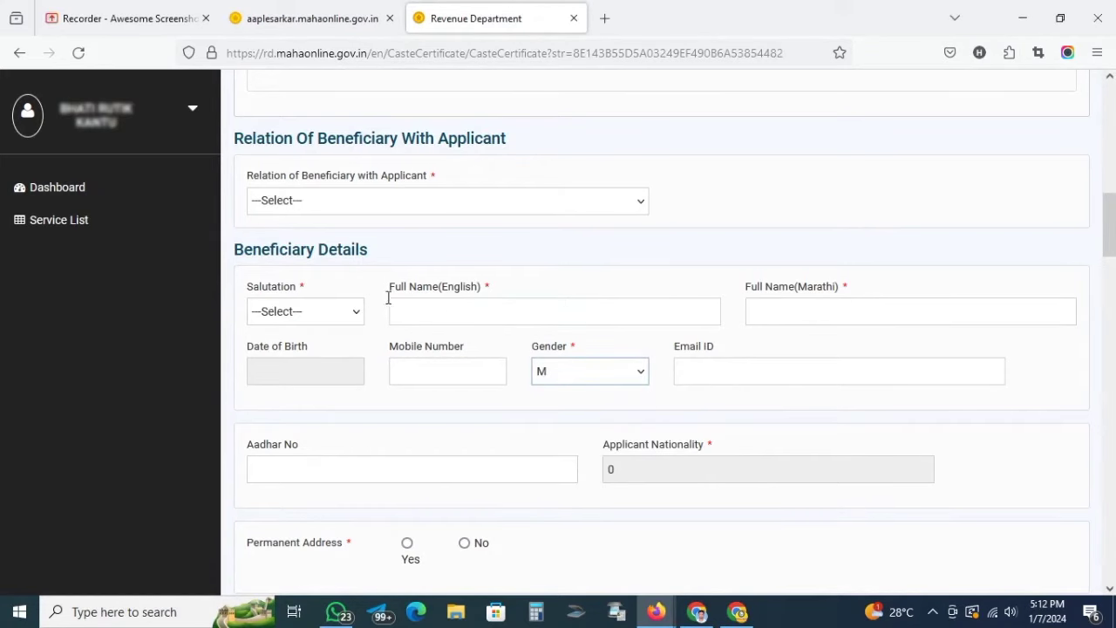
Set the relation of beneficiary with applicant to Self
left_click(320, 202)
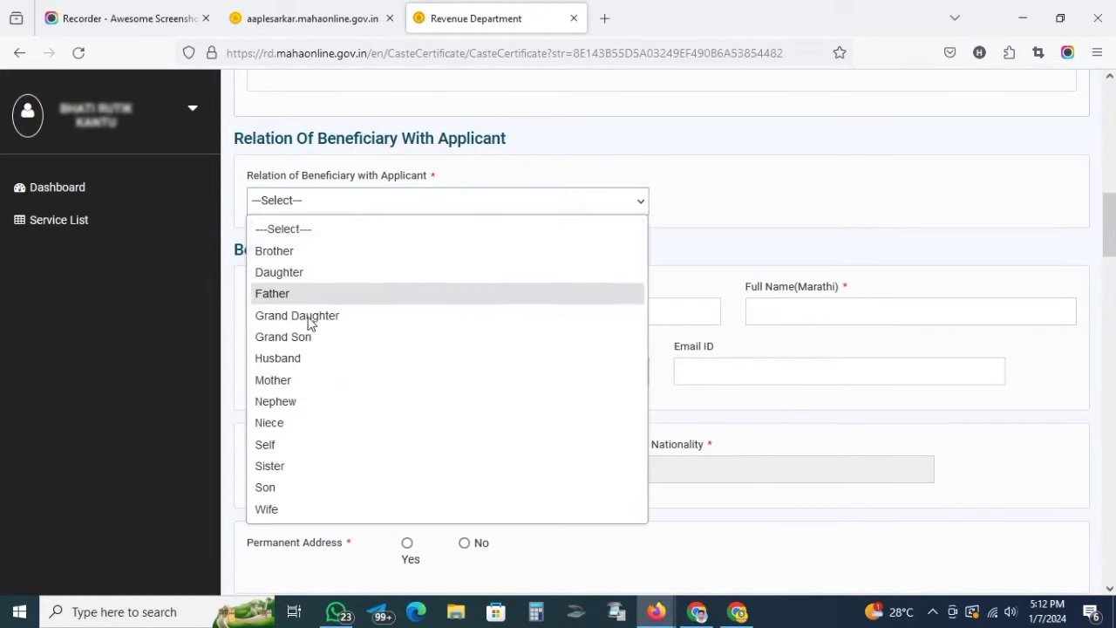
left_click(302, 444)
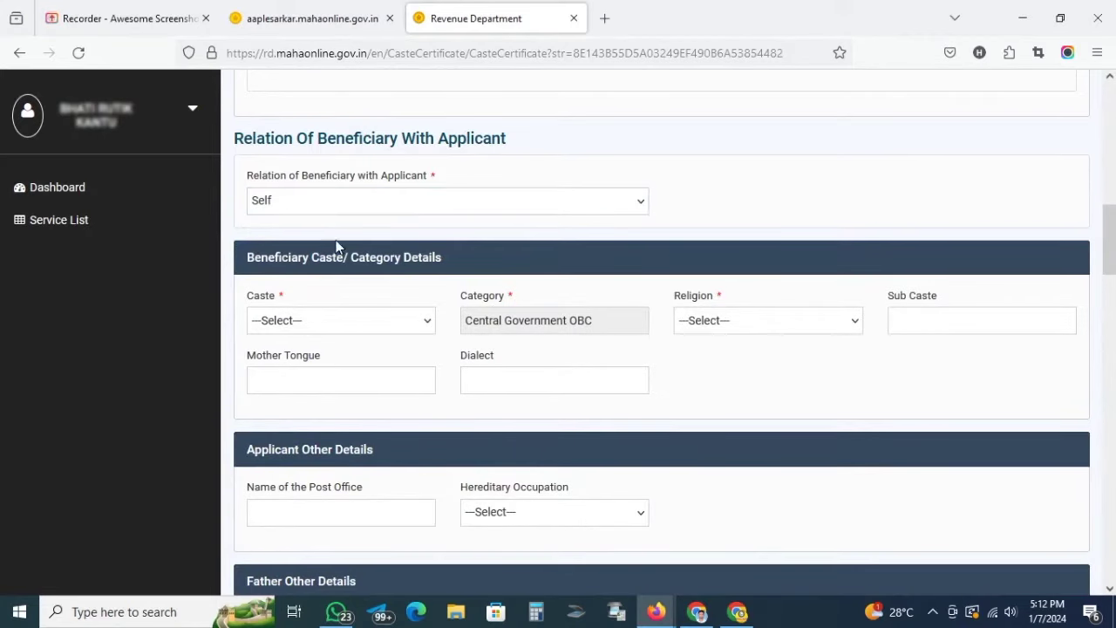
Look through the caste choices available in the Beneficiary Caste/Category Details
left_click(320, 322)
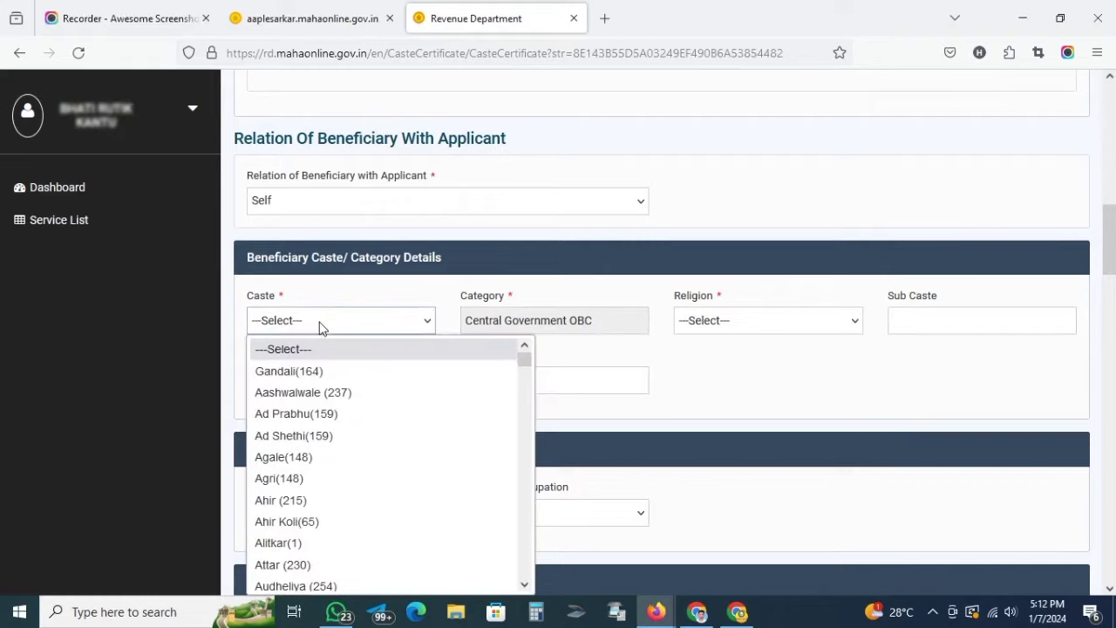
left_click(326, 294)
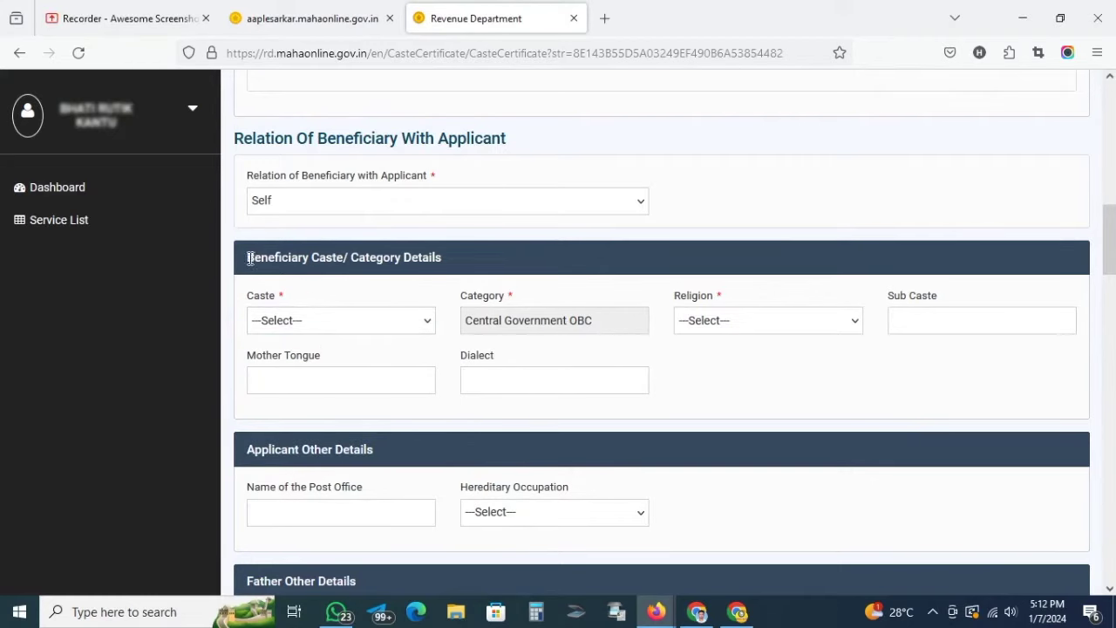
left_click_drag(250, 259, 446, 274)
left_click(446, 274)
scroll(418, 281, "down", 3)
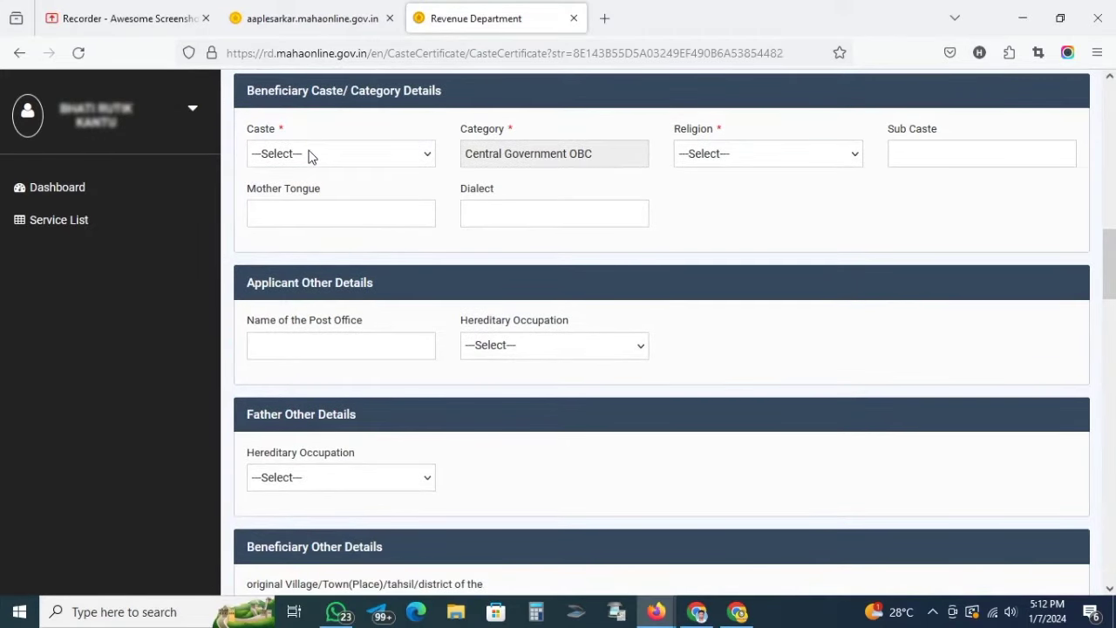
left_click(310, 155)
scroll(310, 289, "down", 15)
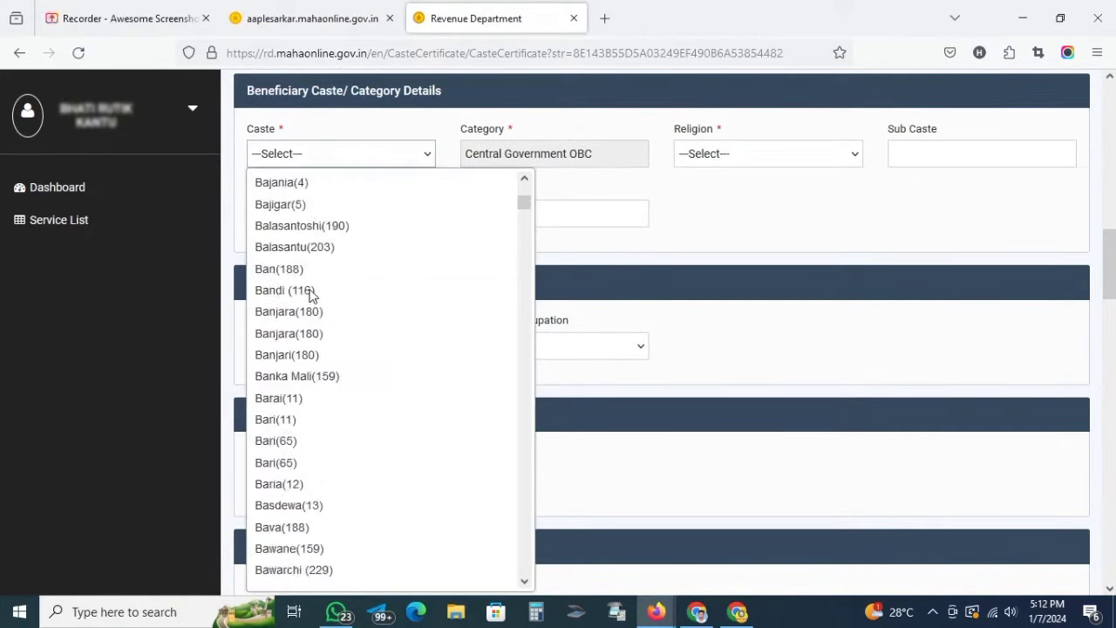
scroll(310, 295, "down", 20)
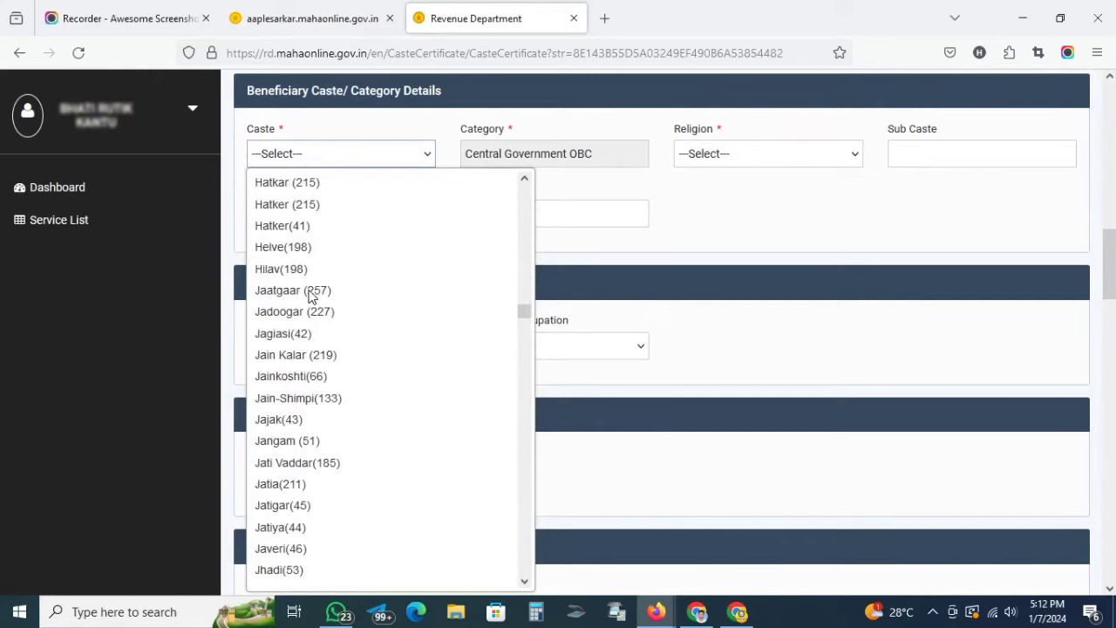
scroll(349, 288, "down", 10)
scroll(375, 294, "down", 15)
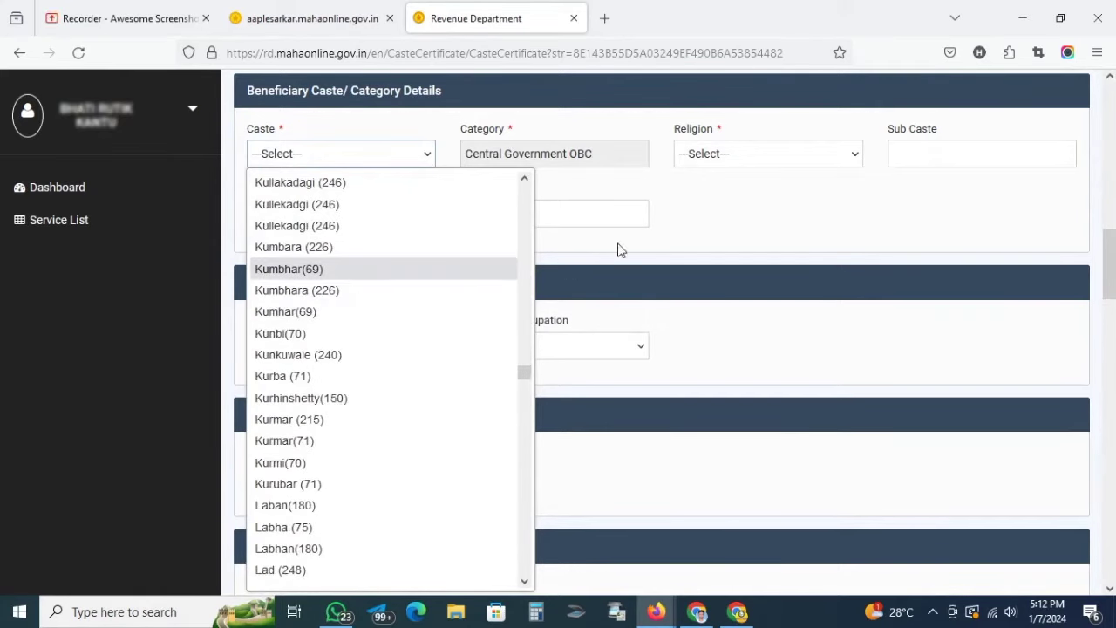
left_click(735, 209)
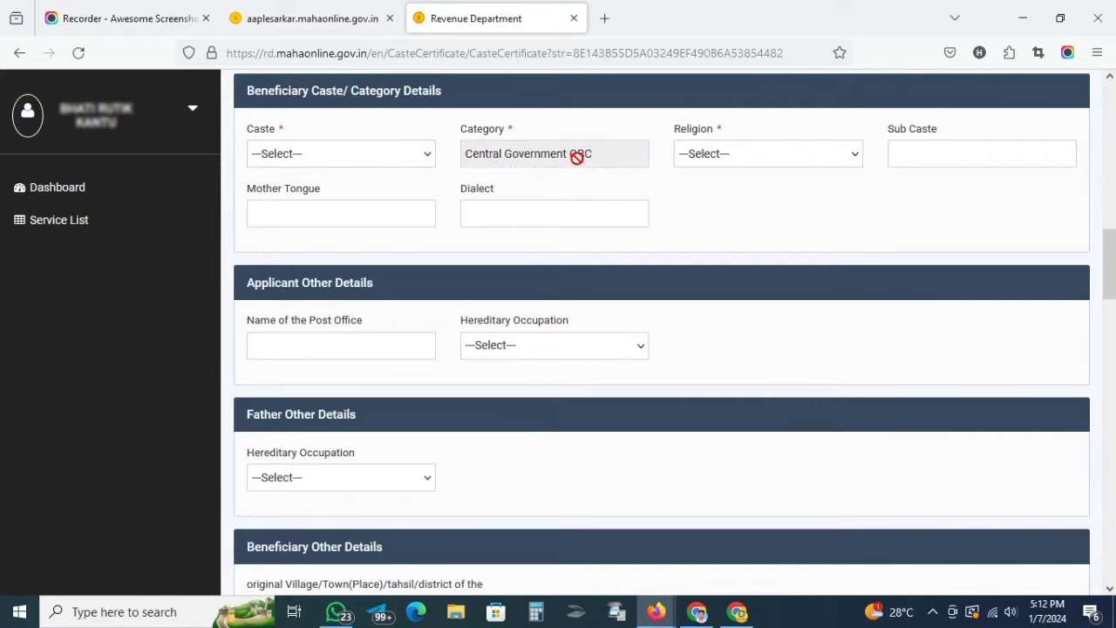
Set the beneficiary's religion to Hindu
left_click(703, 156)
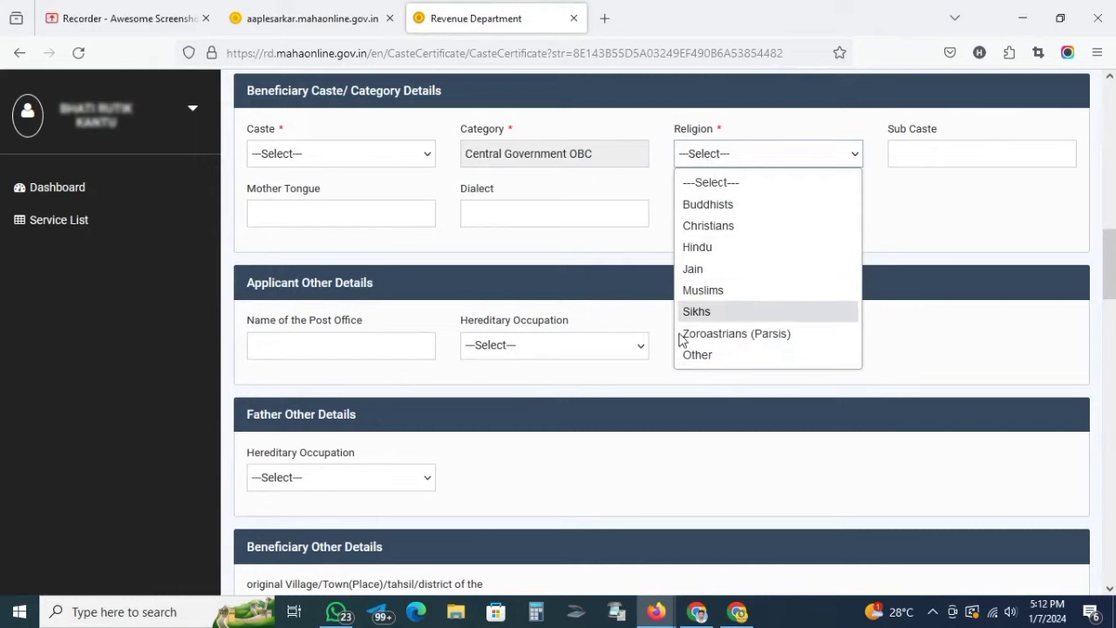
left_click(713, 249)
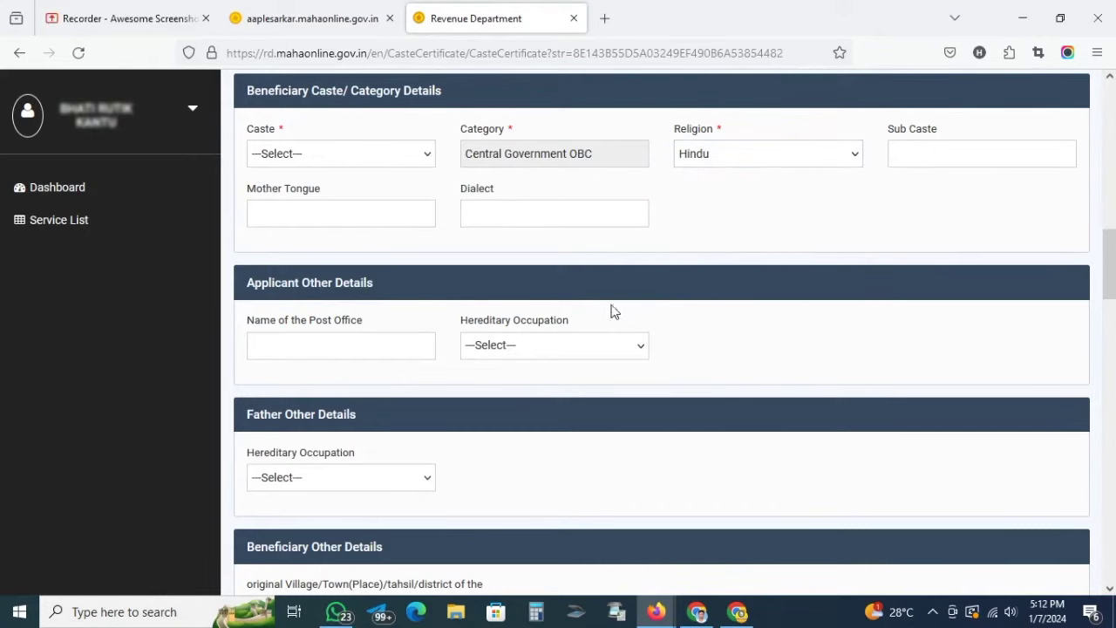
Review the father's and beneficiary's other details and the list of documents under Attachments to be Attached
scroll(611, 310, "down", 3)
scroll(592, 311, "down", 1)
scroll(591, 311, "up", 2)
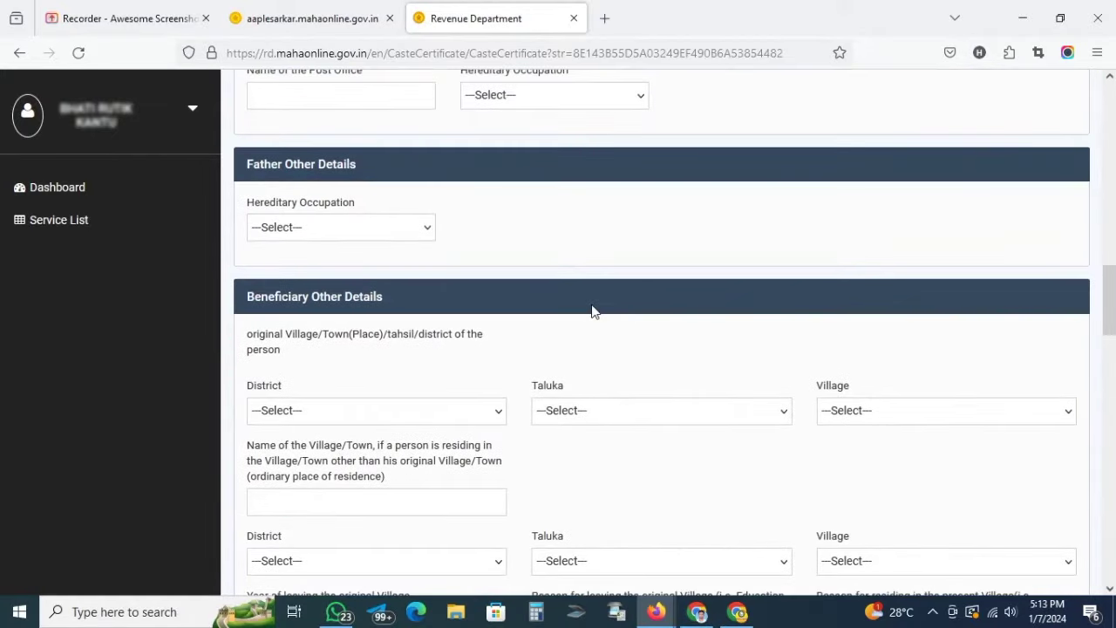
scroll(592, 311, "down", 3)
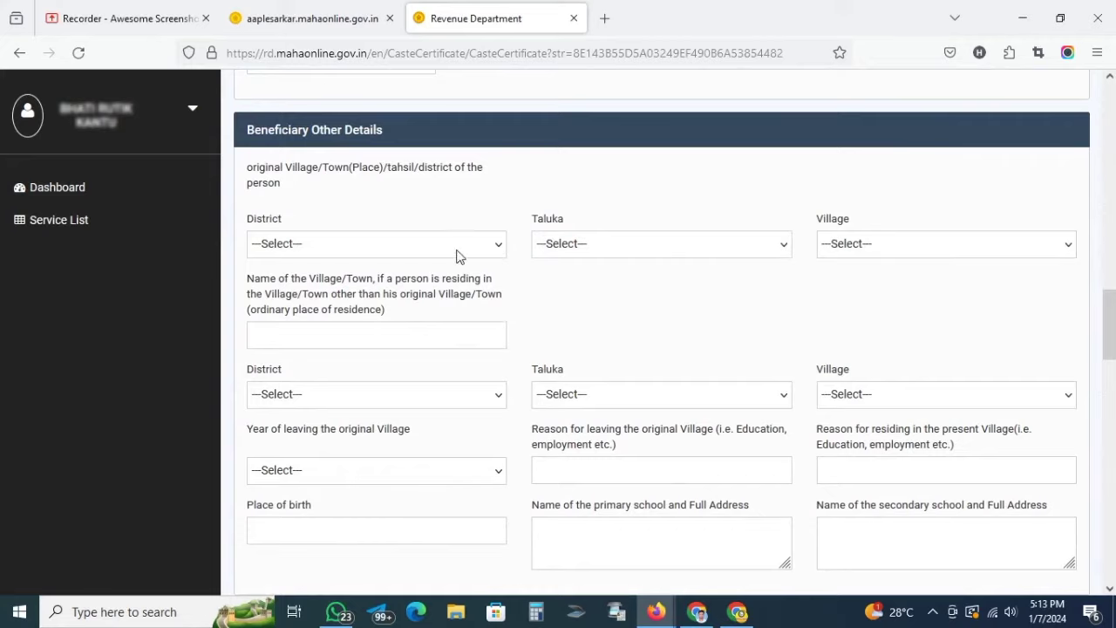
scroll(533, 247, "down", 2)
scroll(523, 247, "down", 2)
scroll(340, 206, "down", 1)
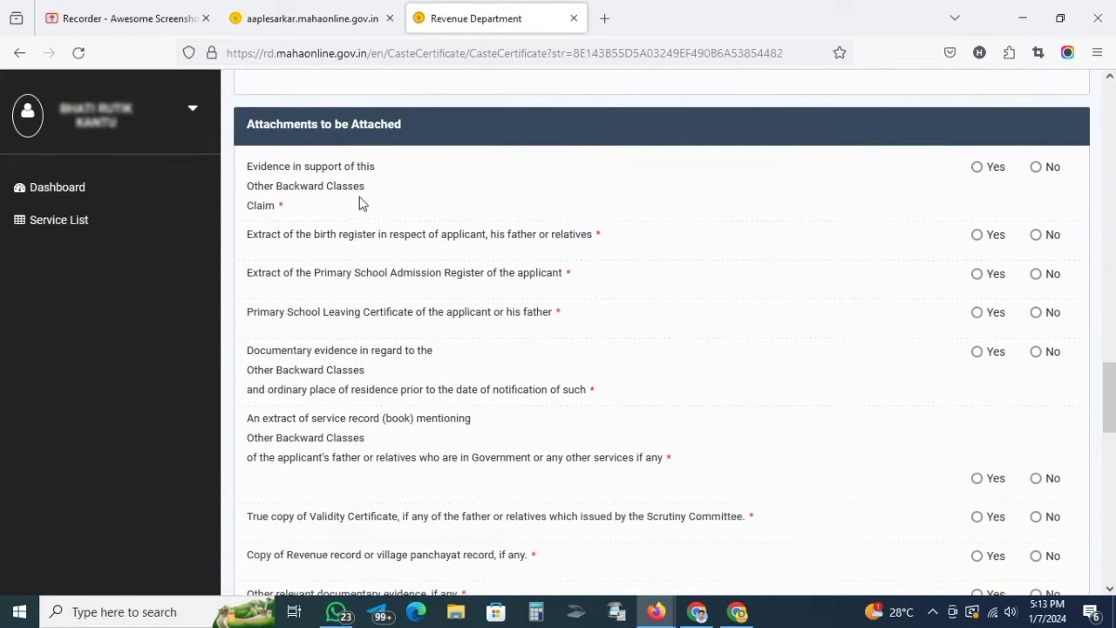
scroll(436, 174, "down", 1)
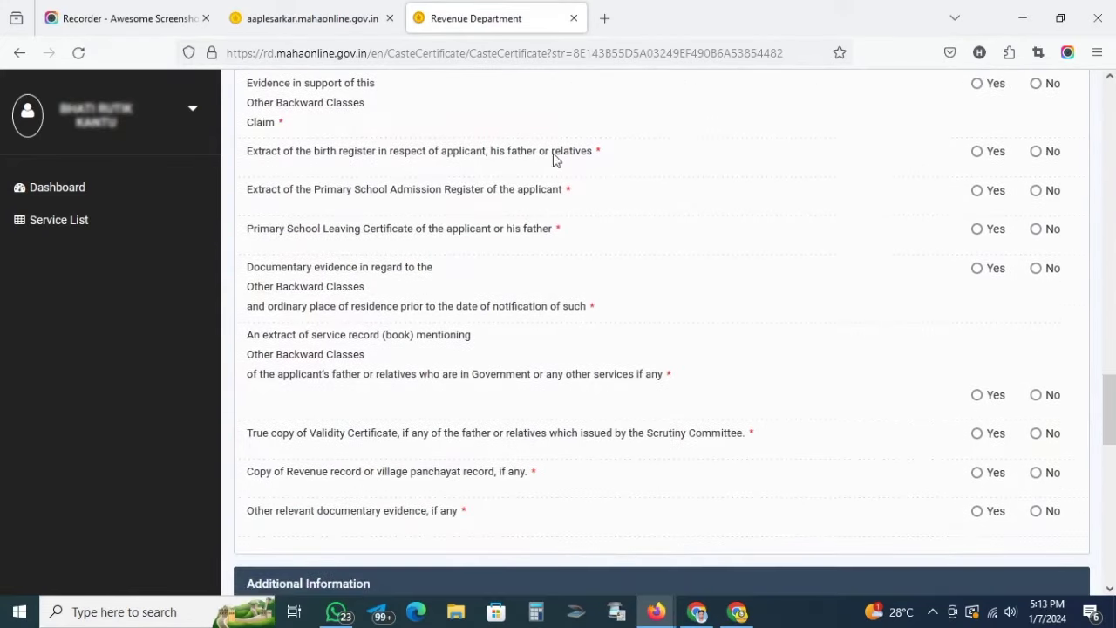
scroll(724, 162, "up", 1)
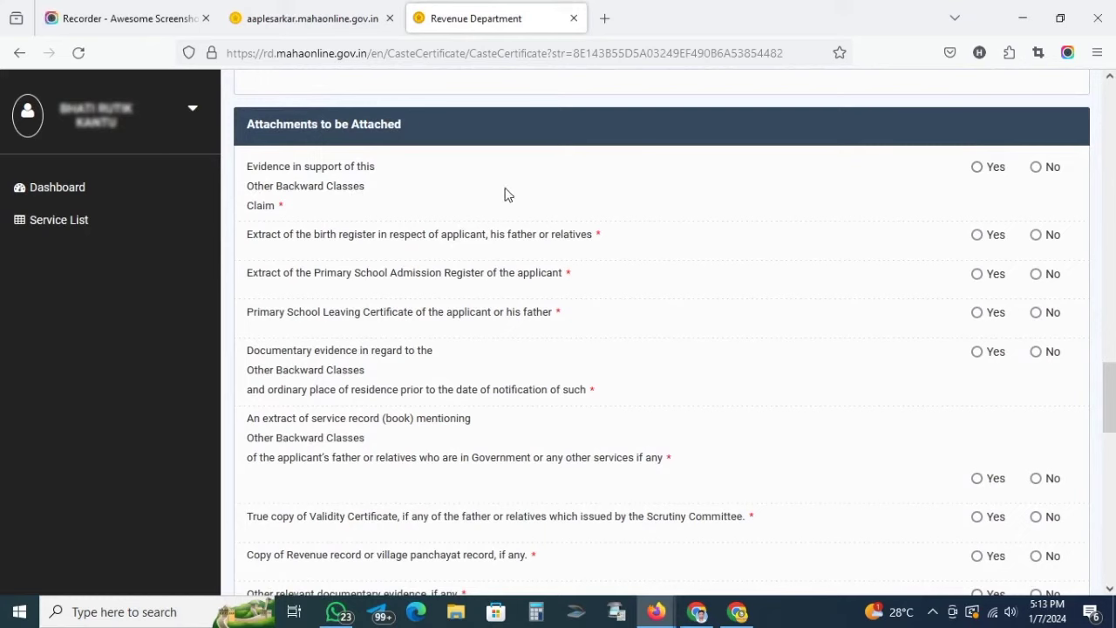
Answer No for the evidence in support of the Other Backward Classes claim
left_click(978, 167)
left_click(465, 245)
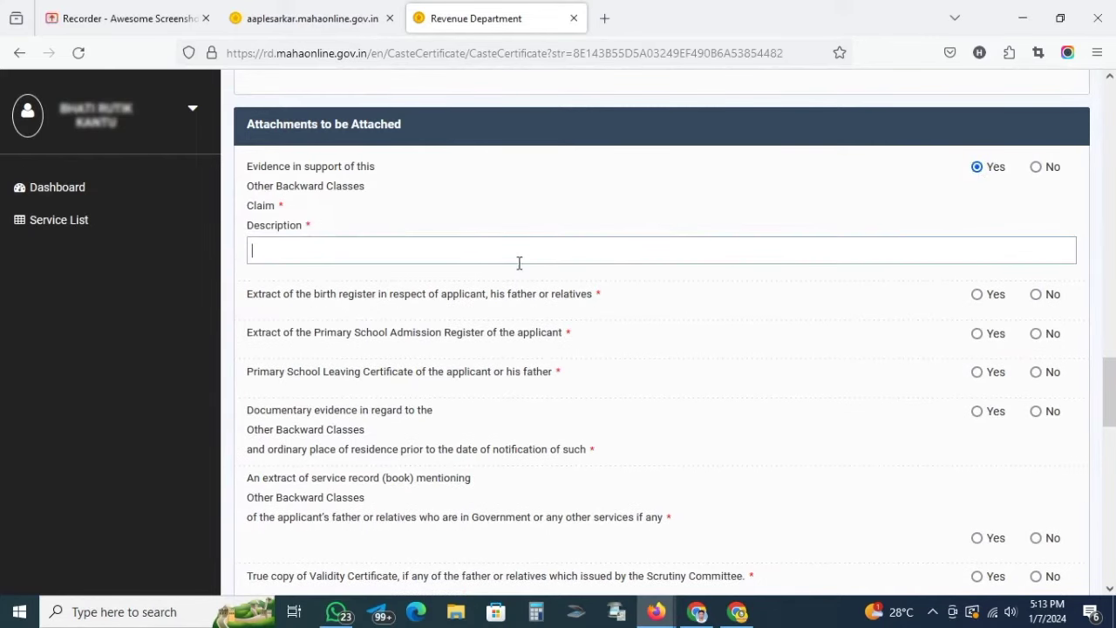
left_click(1036, 166)
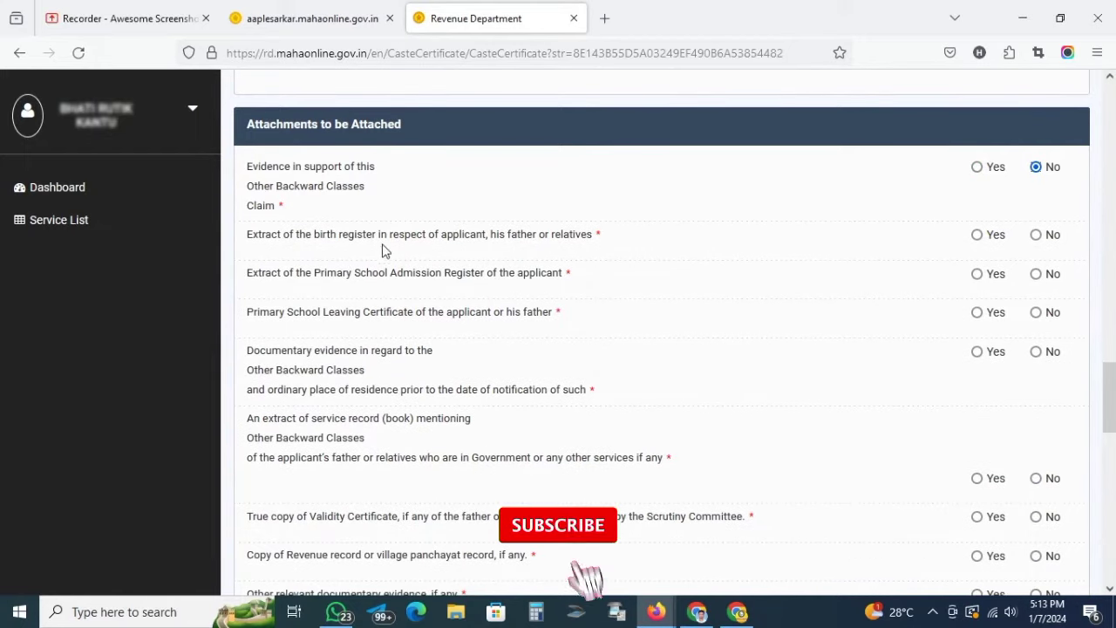
Answer Yes for the extract of the birth register and describe it as "birth Certificate"
left_click(977, 236)
left_click(484, 289)
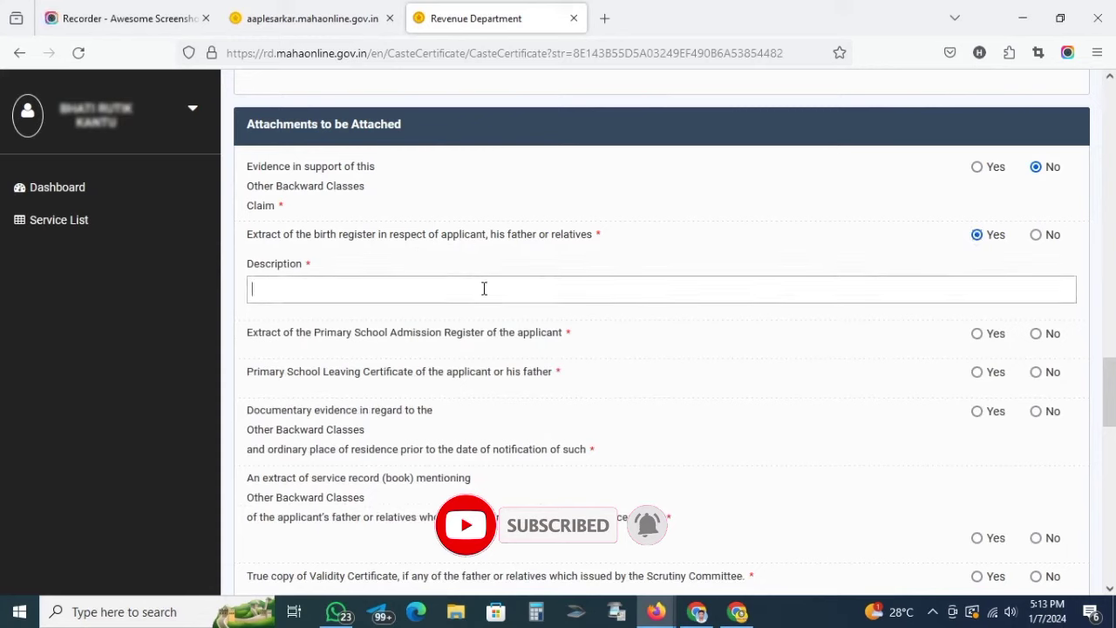
type("birth Certificate")
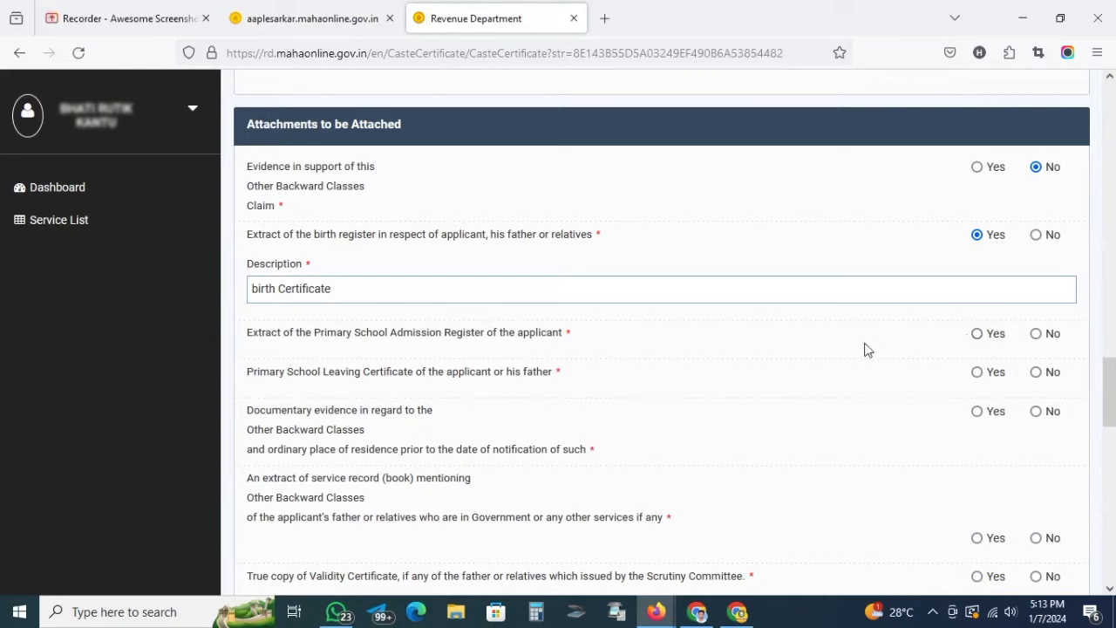
Answer Yes for the extract of the Primary School Admission Register and describe it as "ZP Nirgam"
left_click(977, 333)
left_click(498, 386)
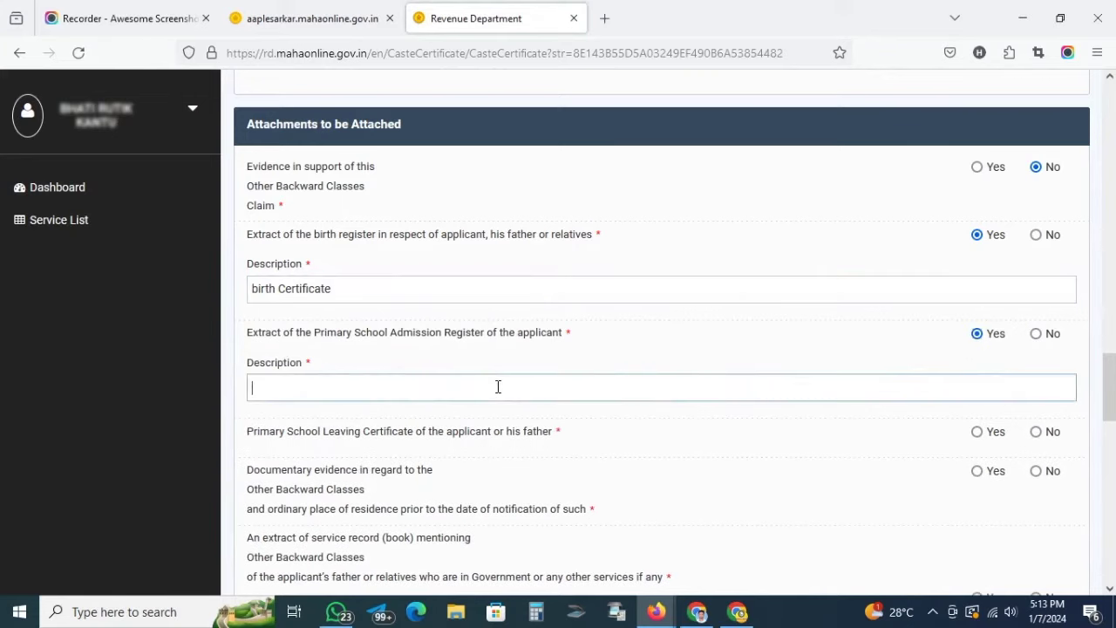
type("Nirga")
key("BackSpace")
key("BackSpace")
key("BackSpace")
key("BackSpace")
key("BackSpace")
key("BackSpace")
type("ZP Ni")
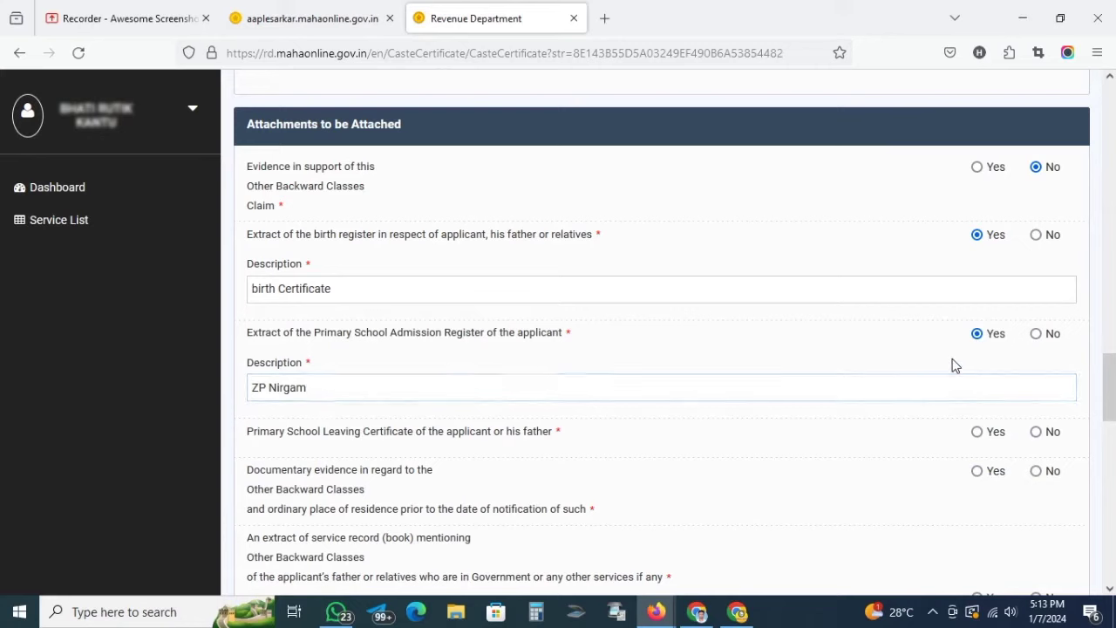
key("ctrl+a")
Answer Yes for the Primary School Leaving Certificate and describe it as "XYZ TC"
scroll(340, 416, "down", 4)
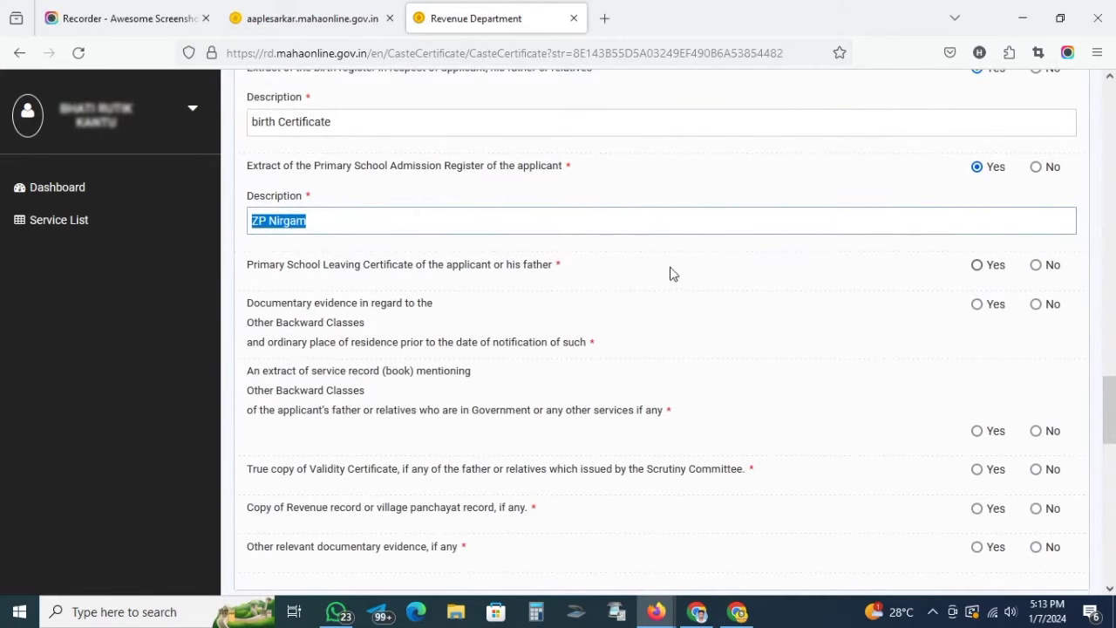
left_click(977, 265)
left_click(609, 327)
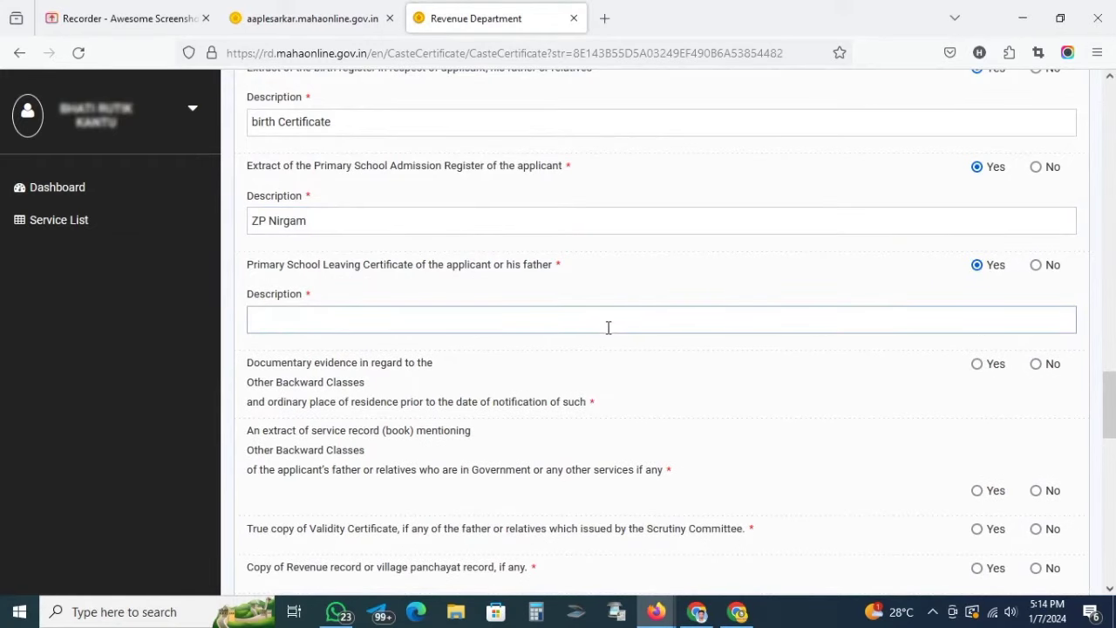
type("XYZ TC")
Answer Yes for the documentary evidence on Other Backward Classes and ordinary place of residence, leaving its description empty
scroll(434, 314, "down", 3)
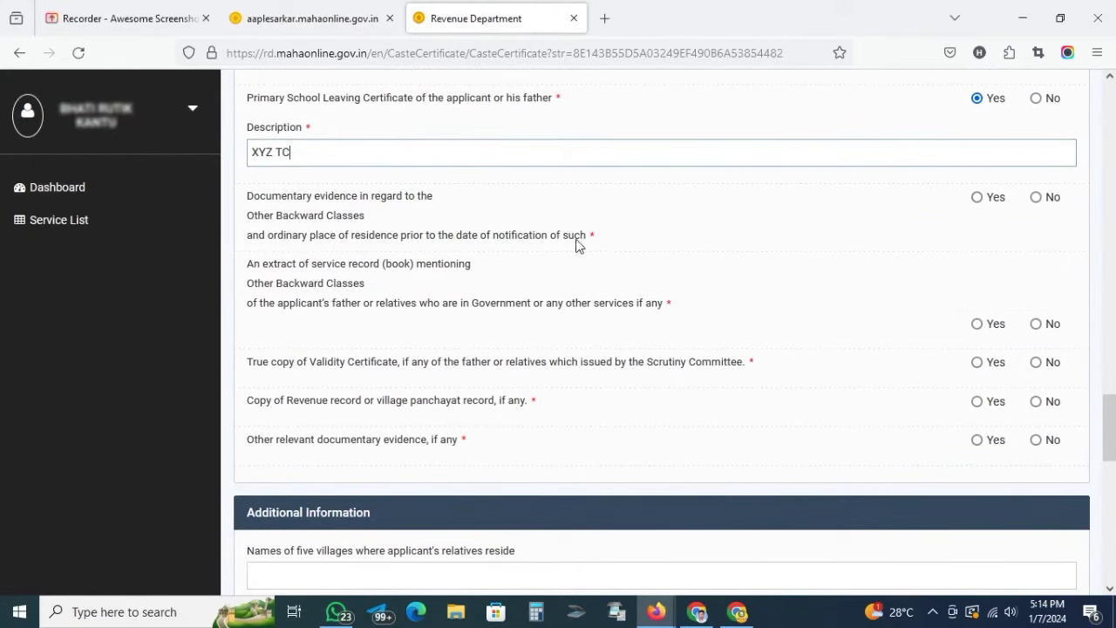
left_click(977, 198)
left_click(408, 278)
Answer Yes for the true copy of the Validity Certificate issued by the Scrutiny Committee
scroll(418, 310, "down", 2)
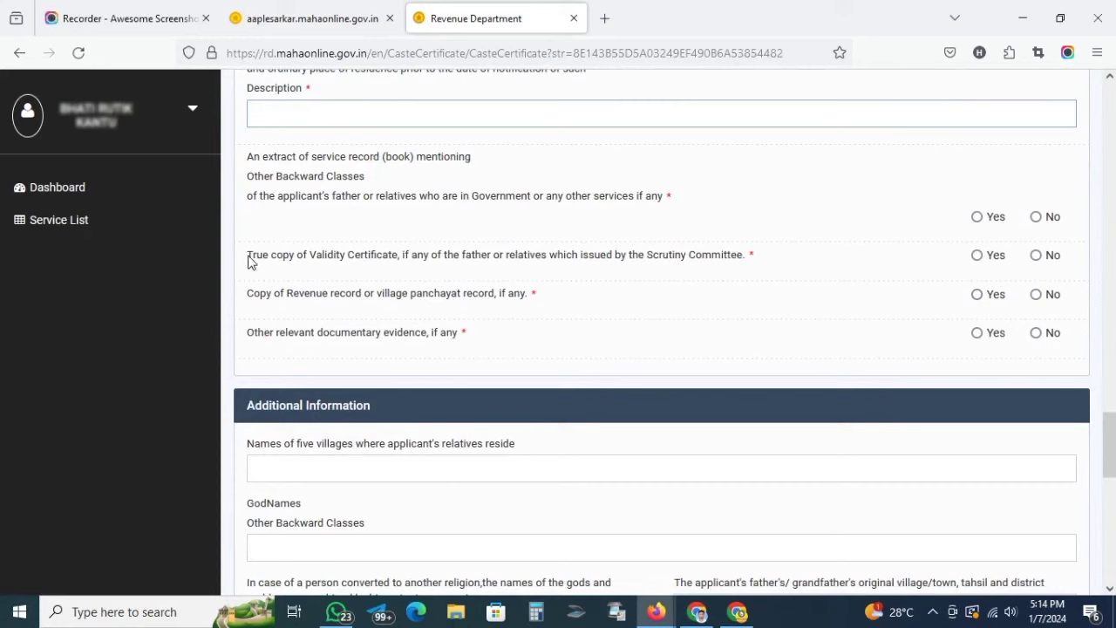
left_click_drag(250, 258, 748, 273)
left_click(976, 256)
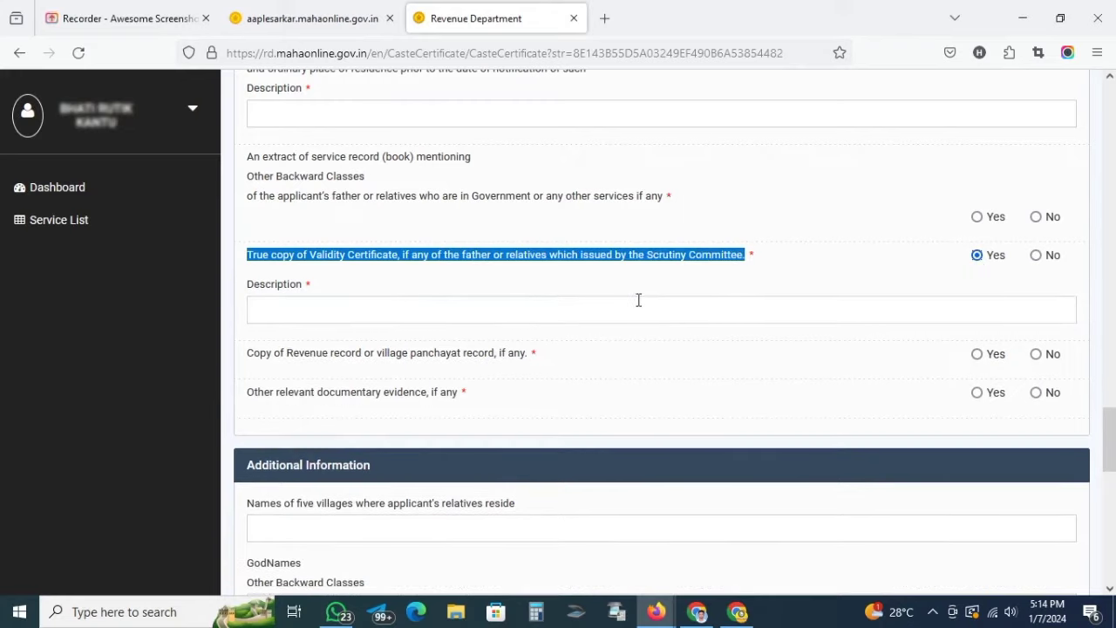
left_click(622, 300)
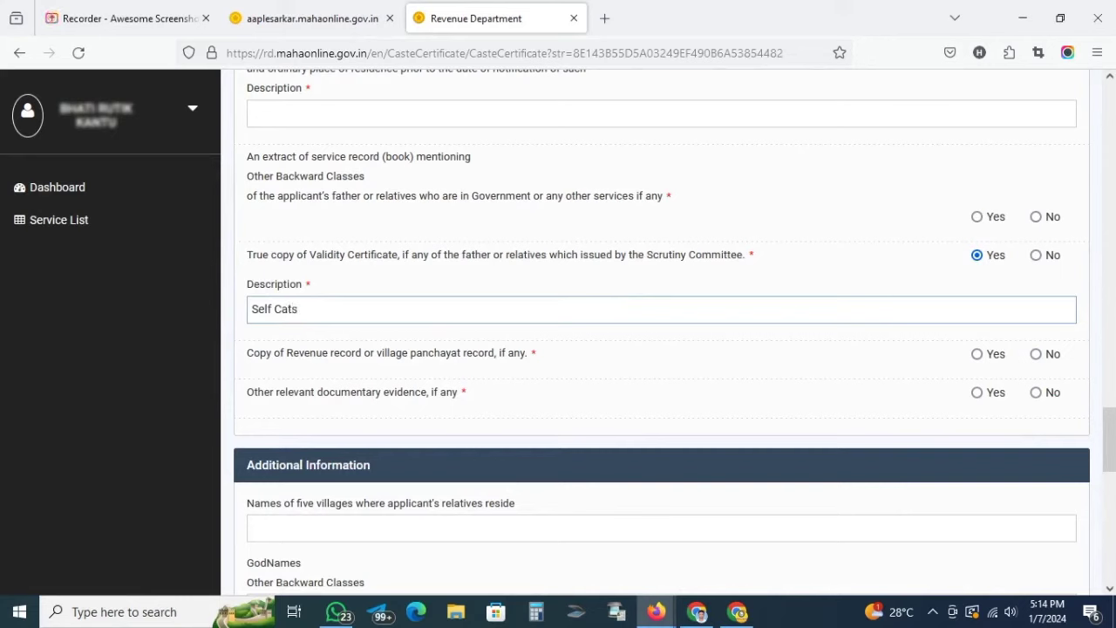
type("Self Cas")
type("te Va")
type("lidi")
type("te")
left_click_drag(354, 309, 254, 309)
key("BackSpace")
Answer Yes for the copy of the revenue or village panchayat record and for other relevant documentary evidence
left_click(978, 355)
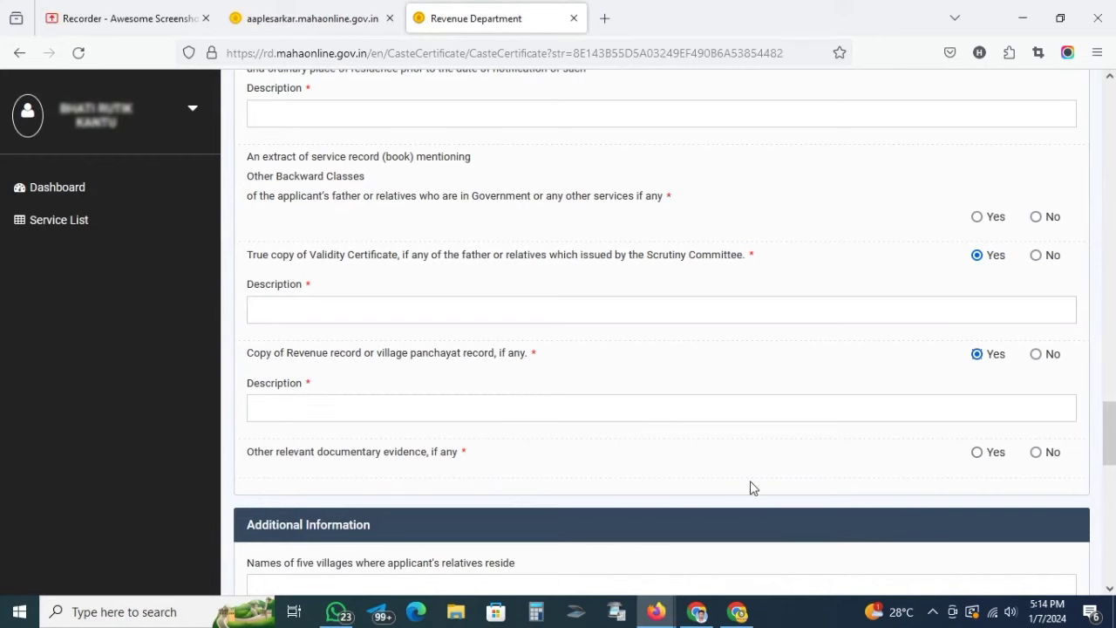
left_click(978, 452)
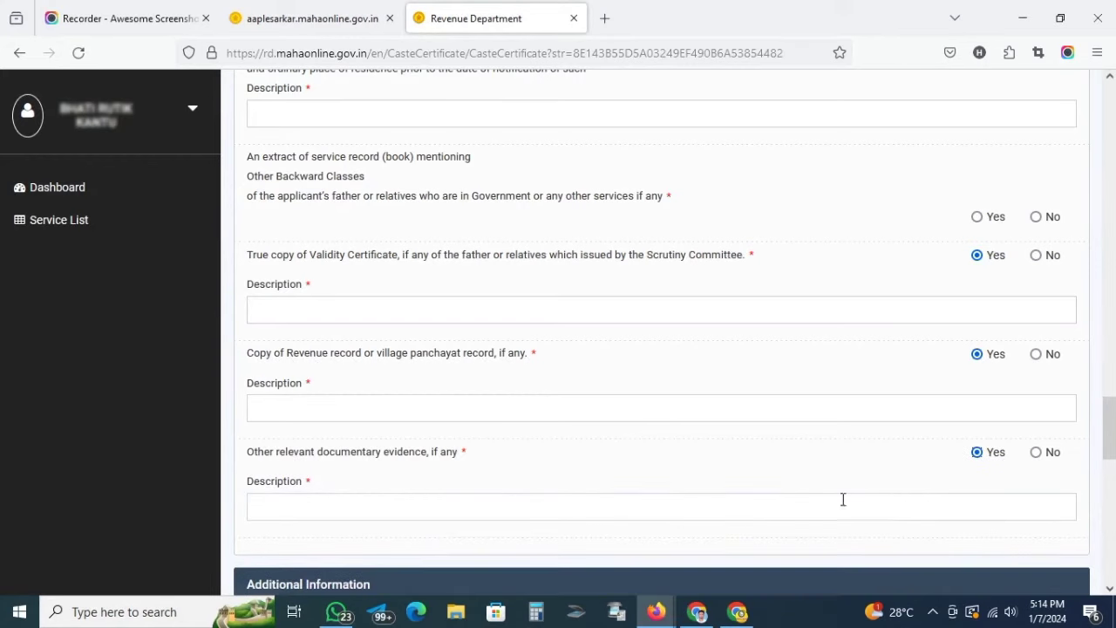
left_click(768, 495)
Review the Additional Information questions about relatives' villages, god names, original village, affidavits and validity certificate
scroll(590, 376, "down", 4)
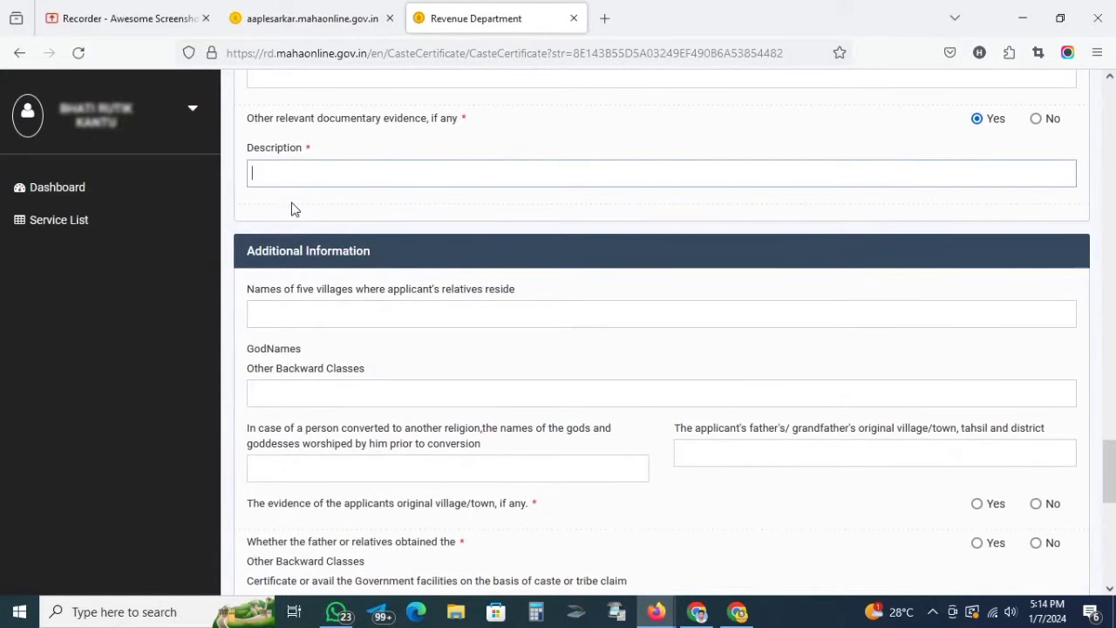
scroll(286, 236, "down", 1)
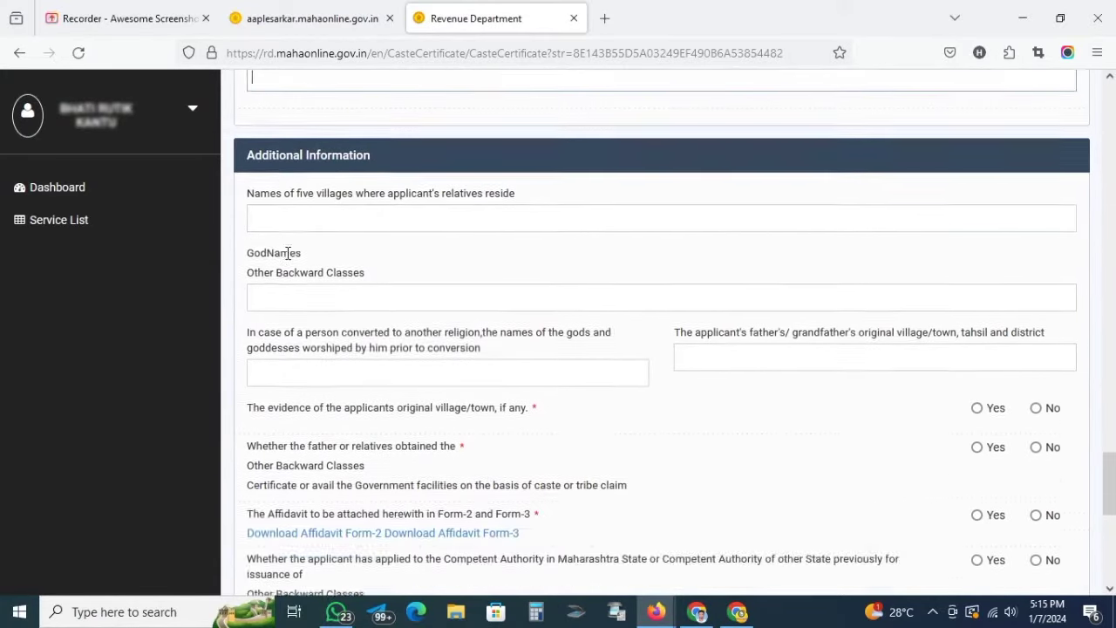
scroll(288, 254, "down", 1)
scroll(288, 257, "up", 1)
scroll(291, 260, "down", 1)
scroll(314, 252, "down", 2)
scroll(264, 187, "up", 1)
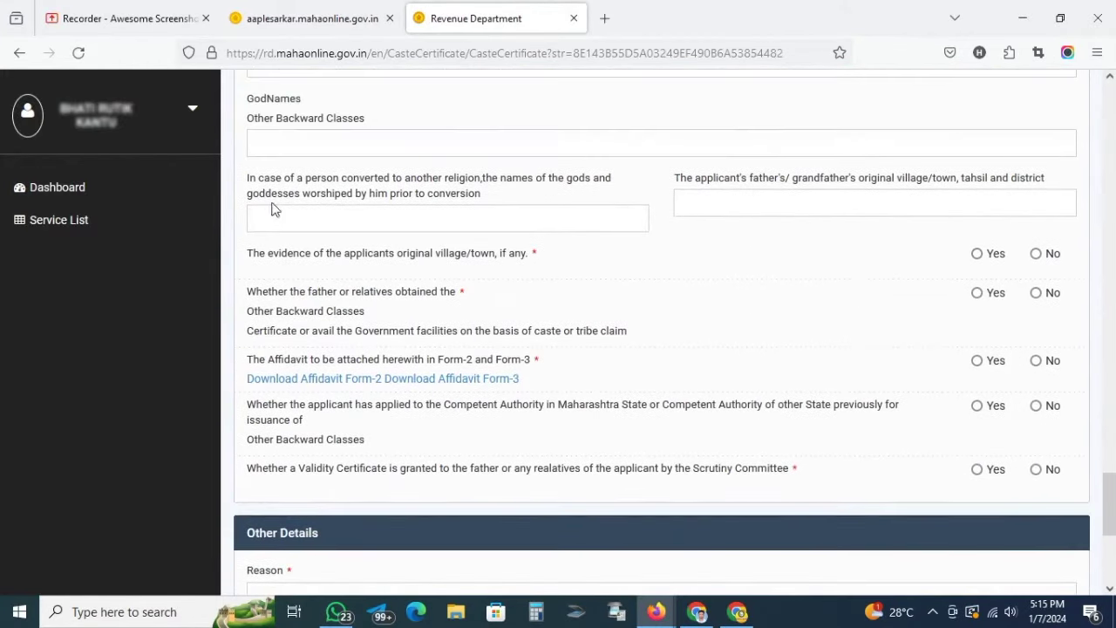
scroll(268, 200, "up", 2)
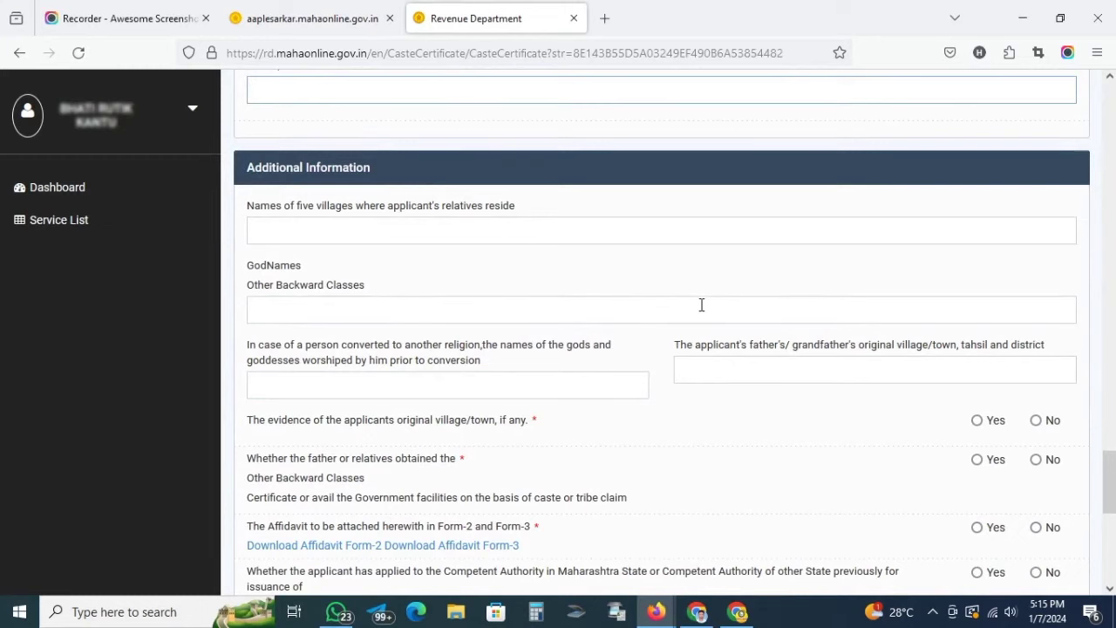
scroll(670, 271, "down", 2)
scroll(650, 249, "down", 1)
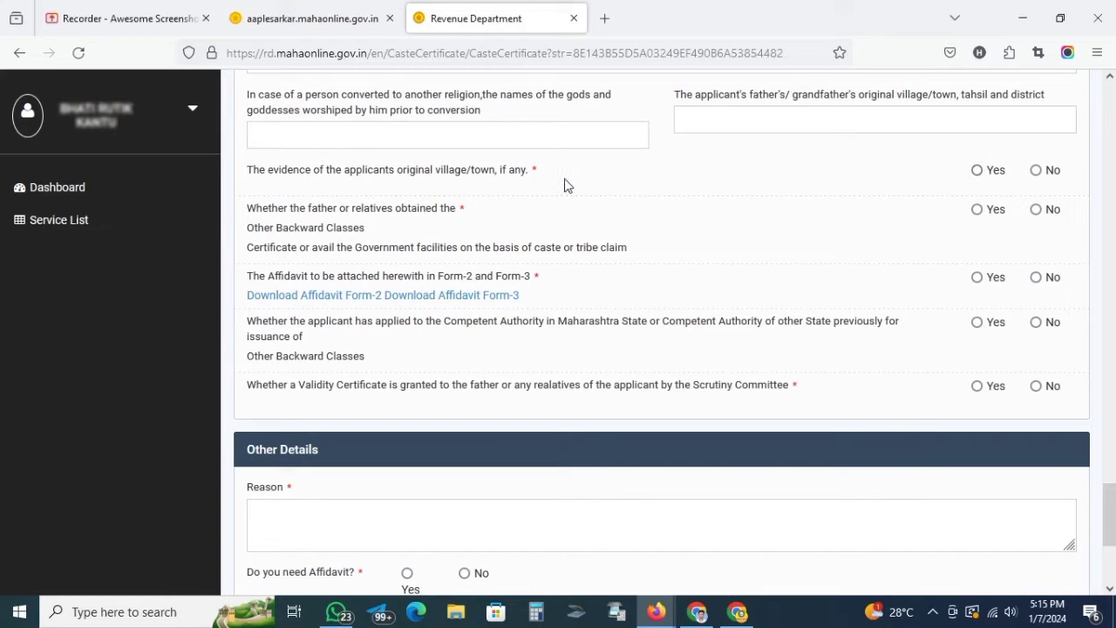
Answer Yes for the evidence of the applicant's original village/town
left_click(978, 171)
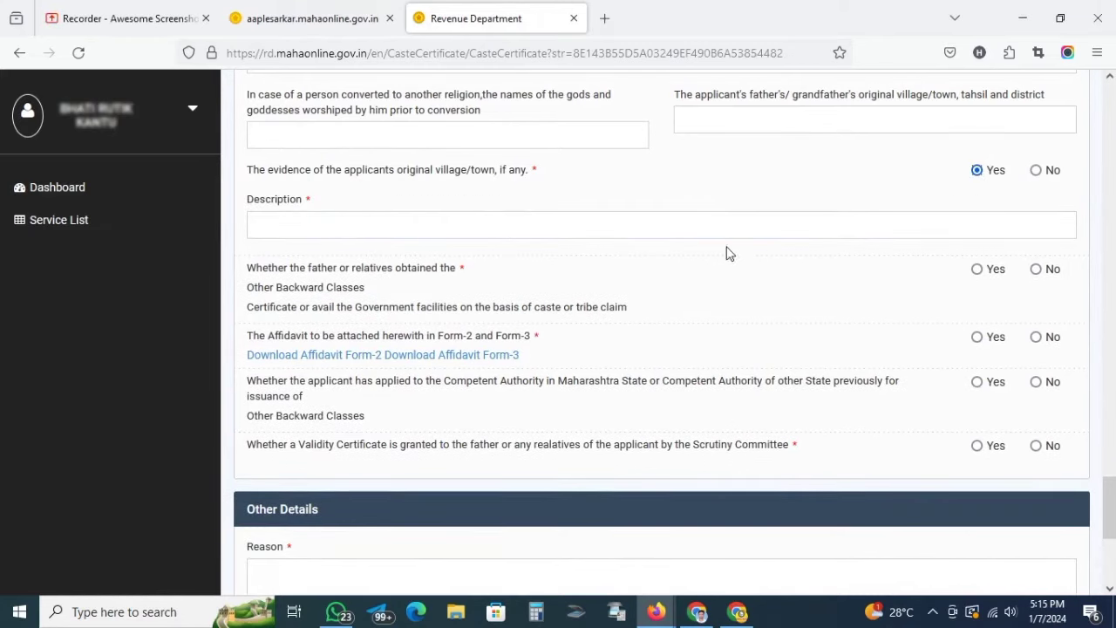
scroll(533, 231, "down", 2)
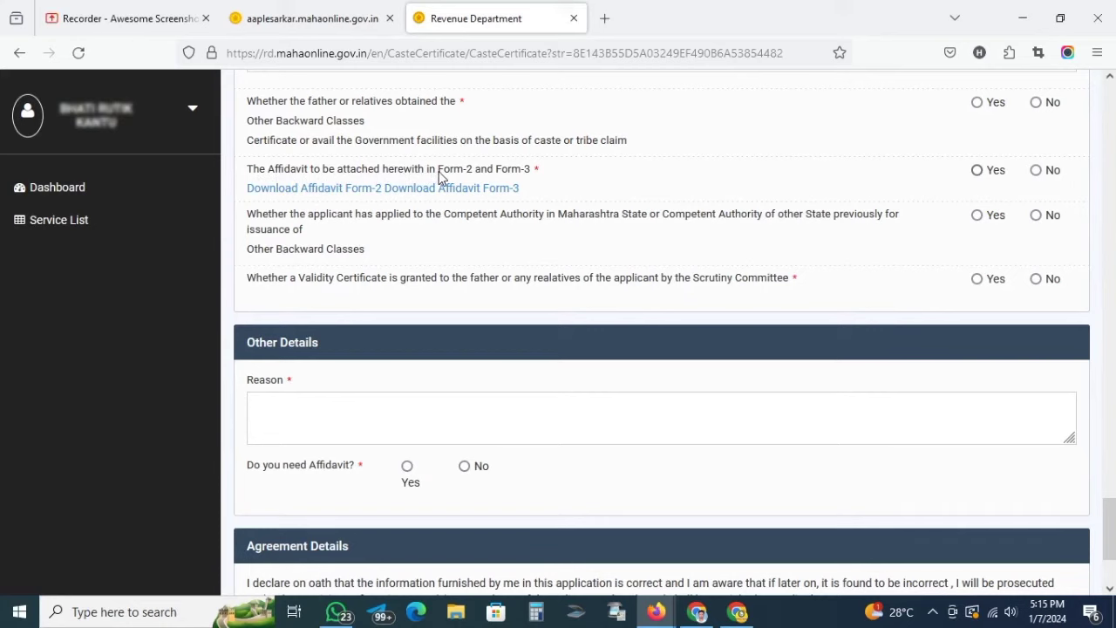
Open the Affidavit Form-2 linked in the Additional Information section and look through its contents
left_click(353, 190)
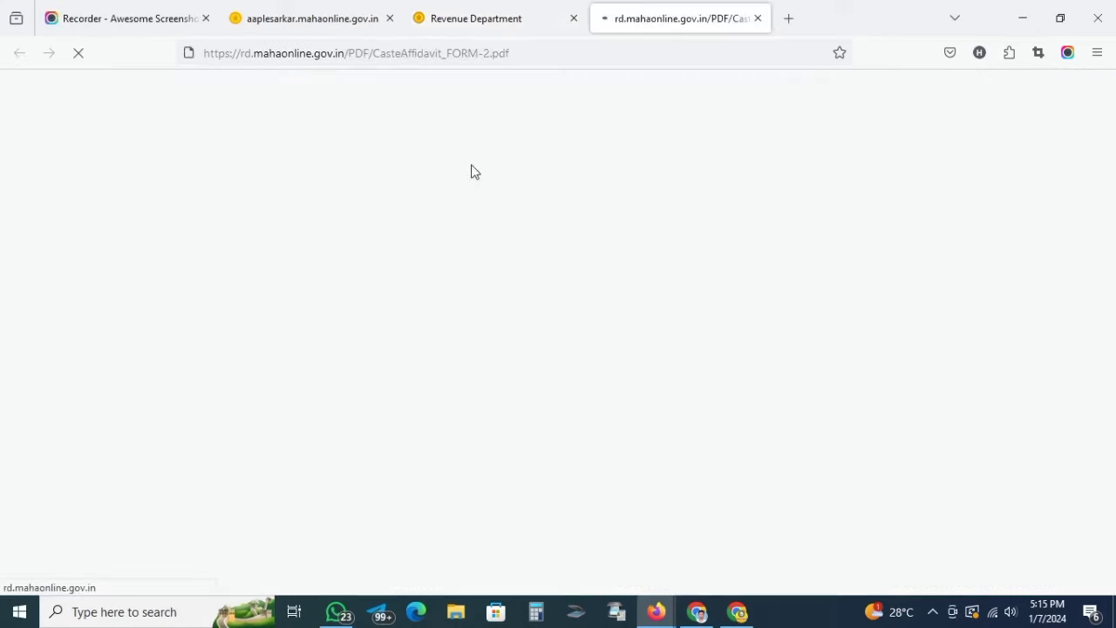
scroll(514, 330, "down", 10)
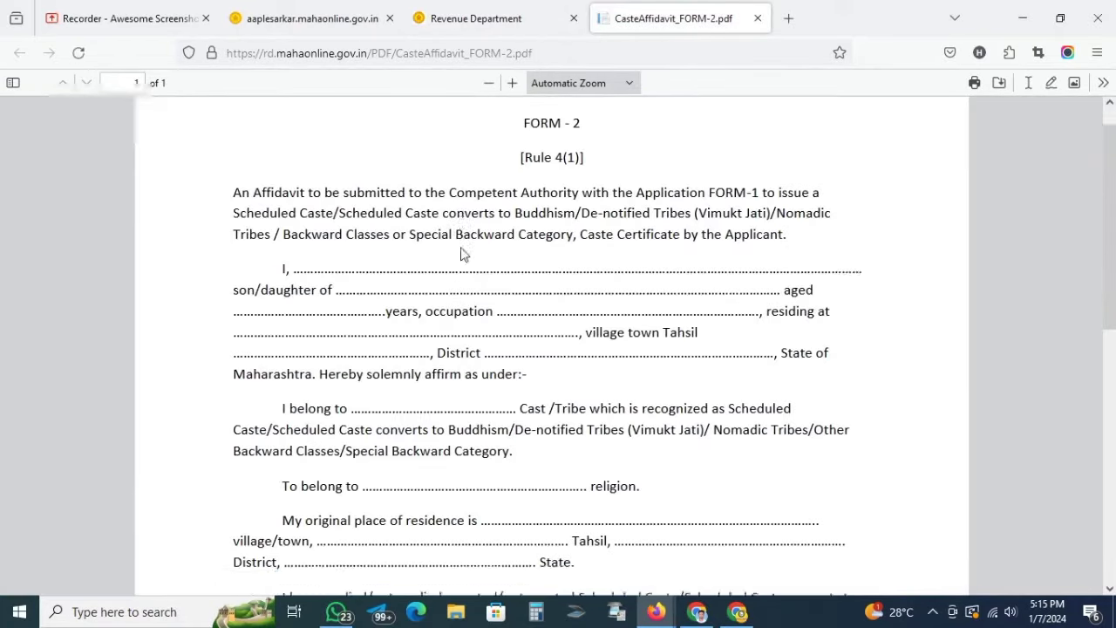
scroll(413, 252, "up", 10)
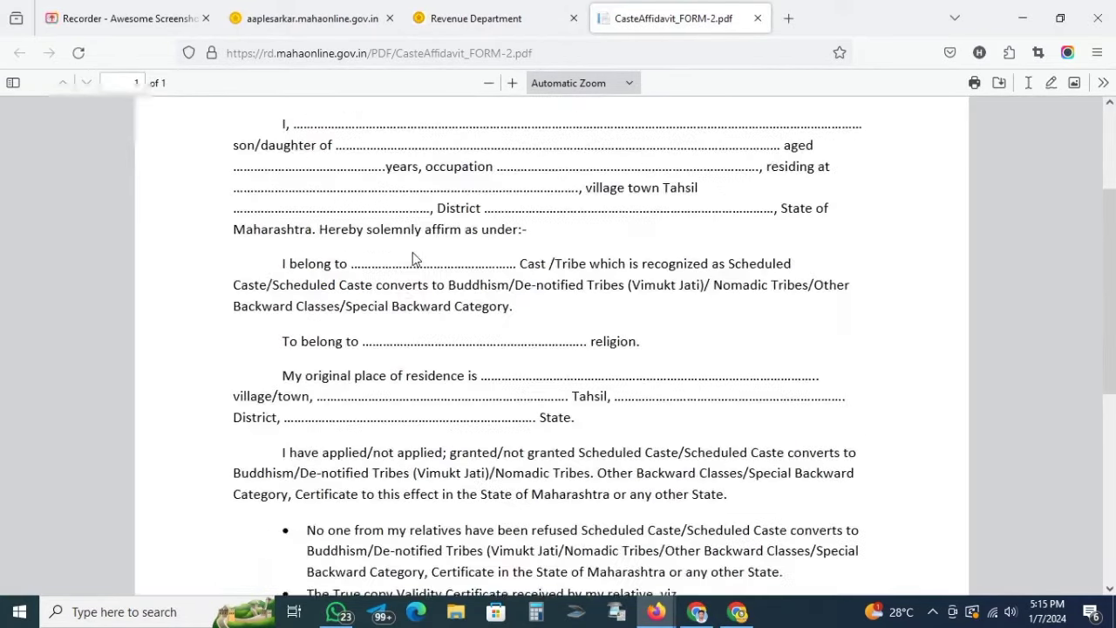
Return to the application, open the linked Affidavit Form-3 and look through it down to the signature part
left_click(502, 20)
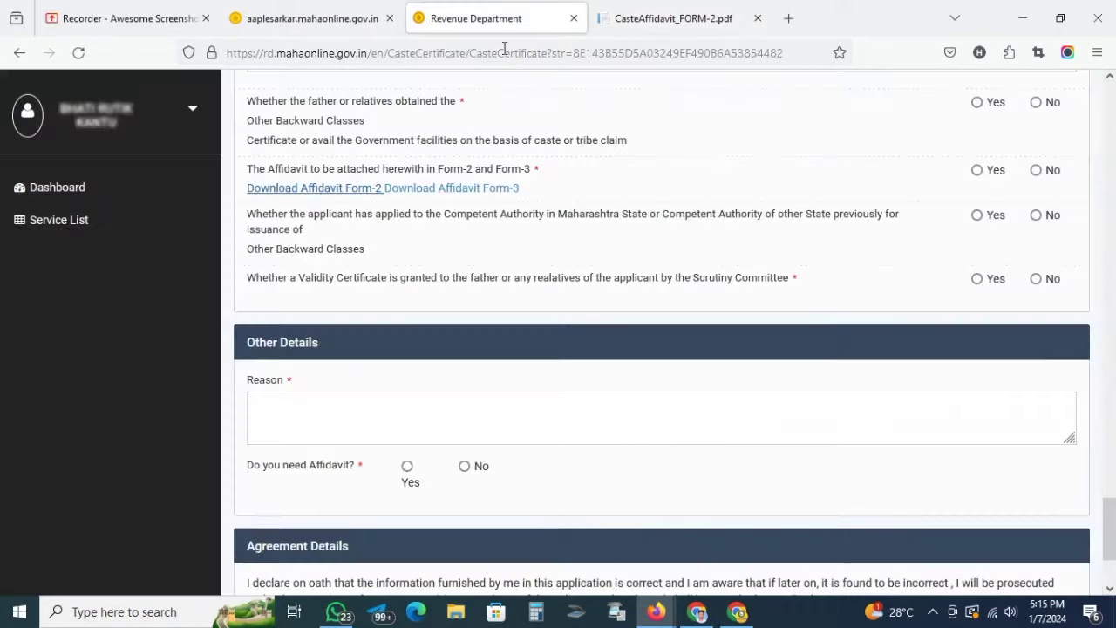
left_click(463, 190)
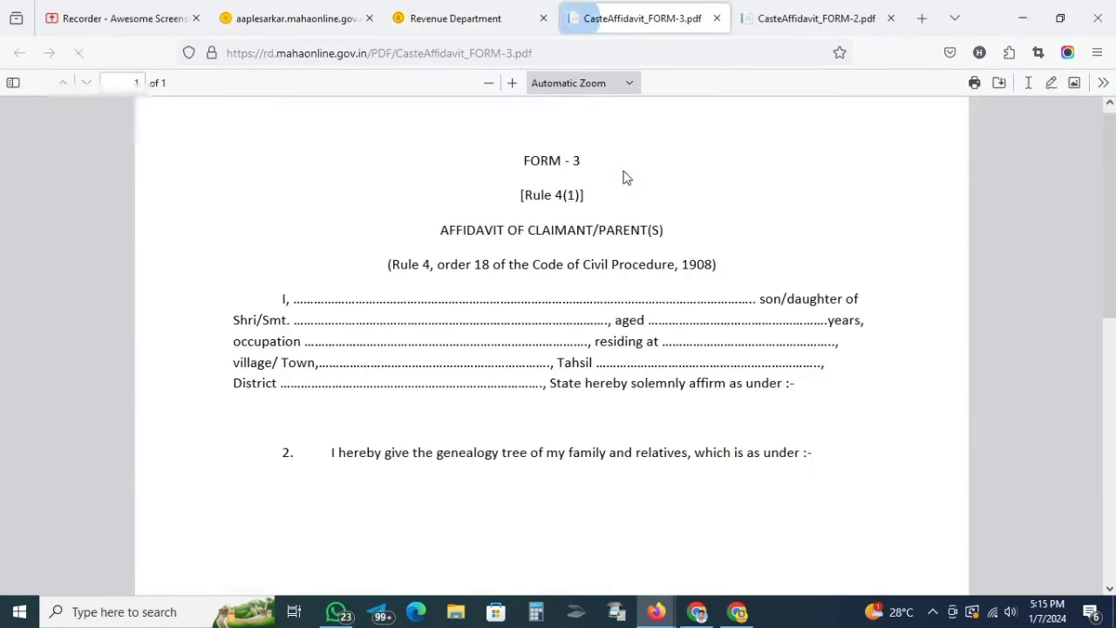
scroll(600, 331, "down", 10)
scroll(600, 331, "down", 2)
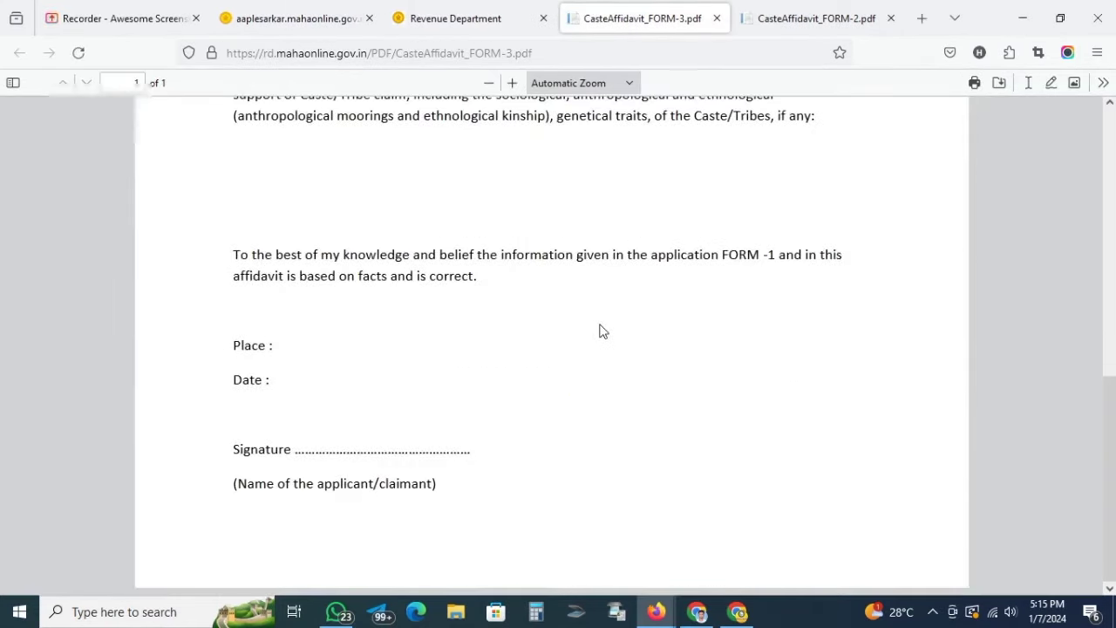
scroll(600, 331, "up", 12)
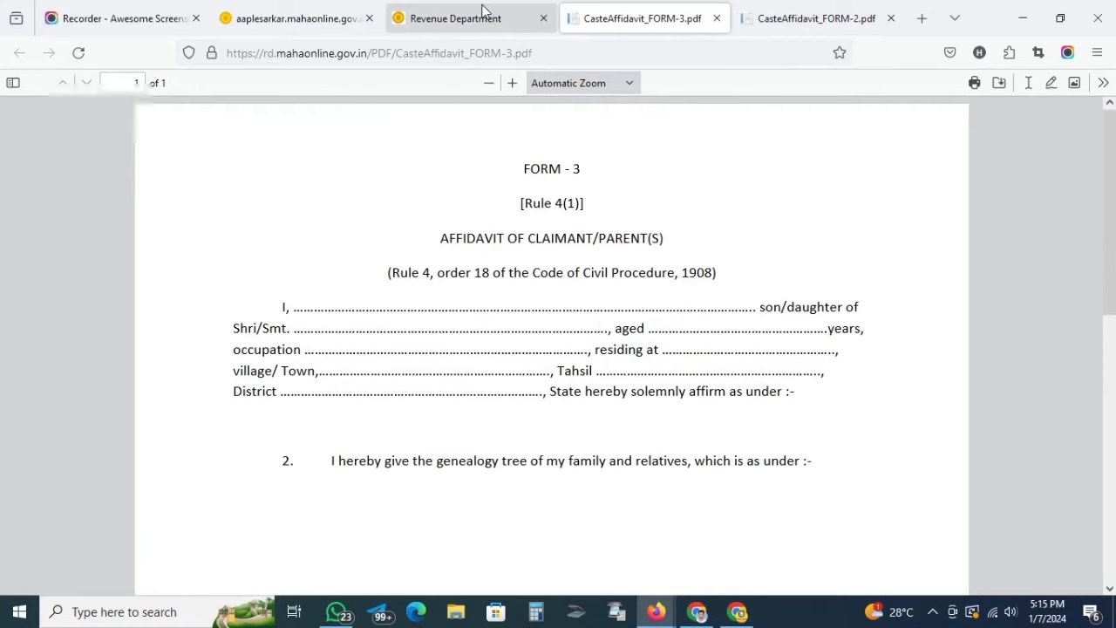
Back in the application, answer Yes for attaching the Form-2 and Form-3 affidavits and No for a Validity Certificate granted to the father or relatives
left_click(484, 10)
left_click(977, 170)
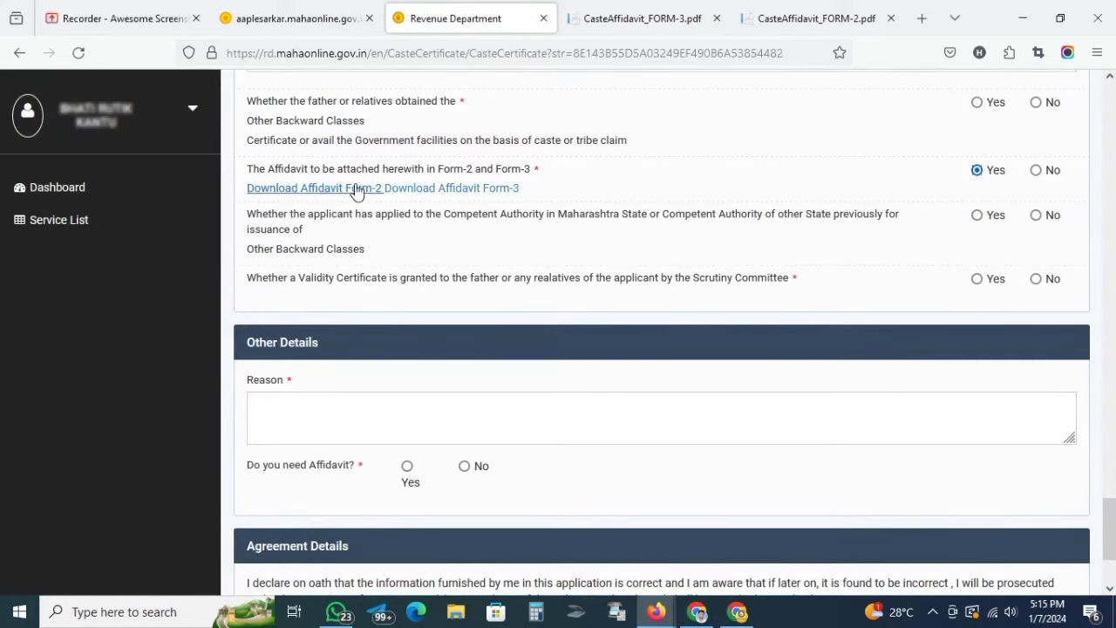
scroll(280, 231, "down", 2)
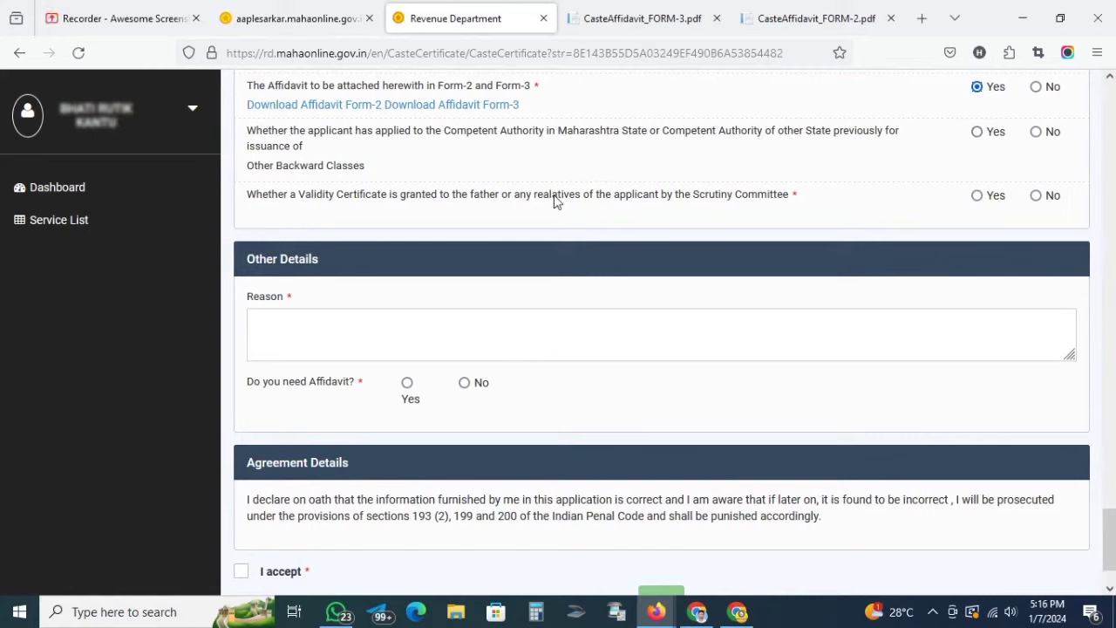
left_click(978, 197)
left_click(442, 259)
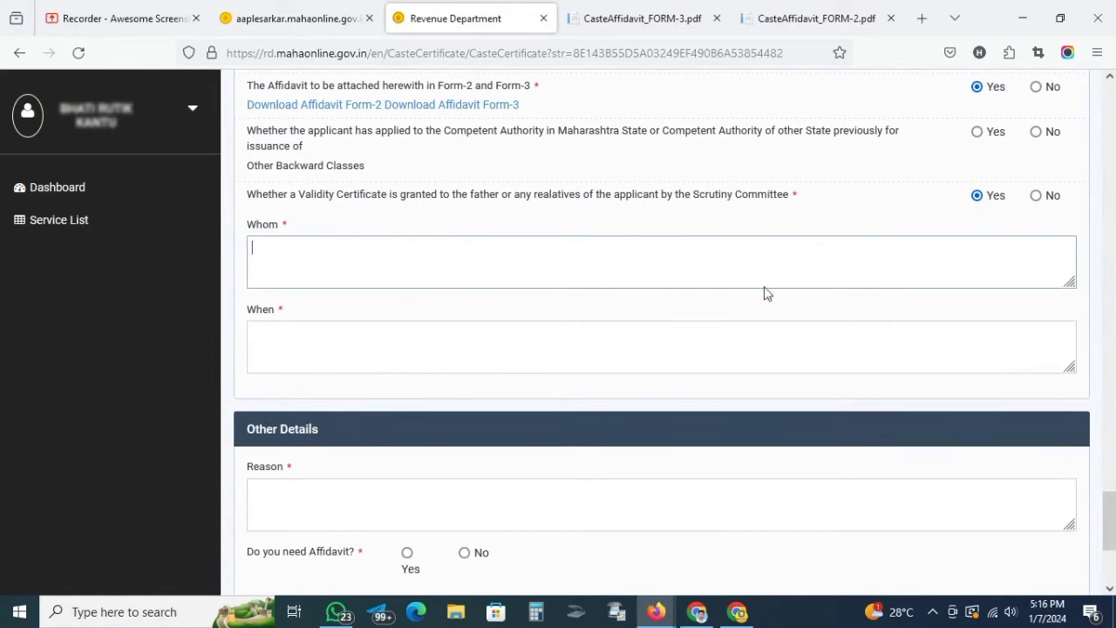
left_click(1036, 195)
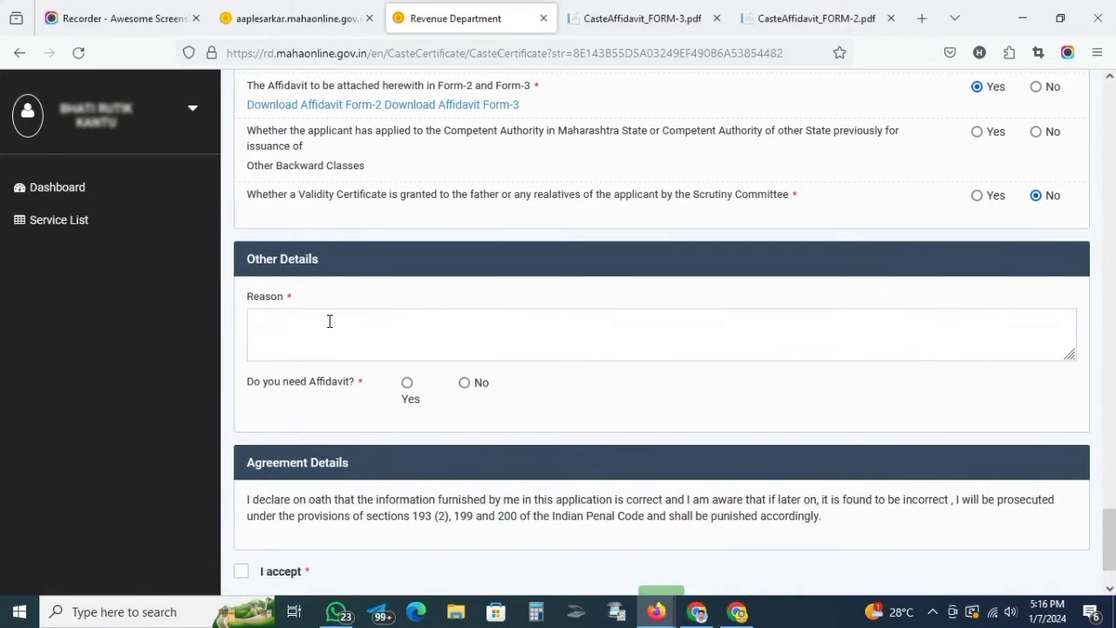
In Other Details, enter Education as the reason and answer Yes to needing an affidavit
scroll(330, 321, "down", 1)
scroll(329, 319, "up", 2)
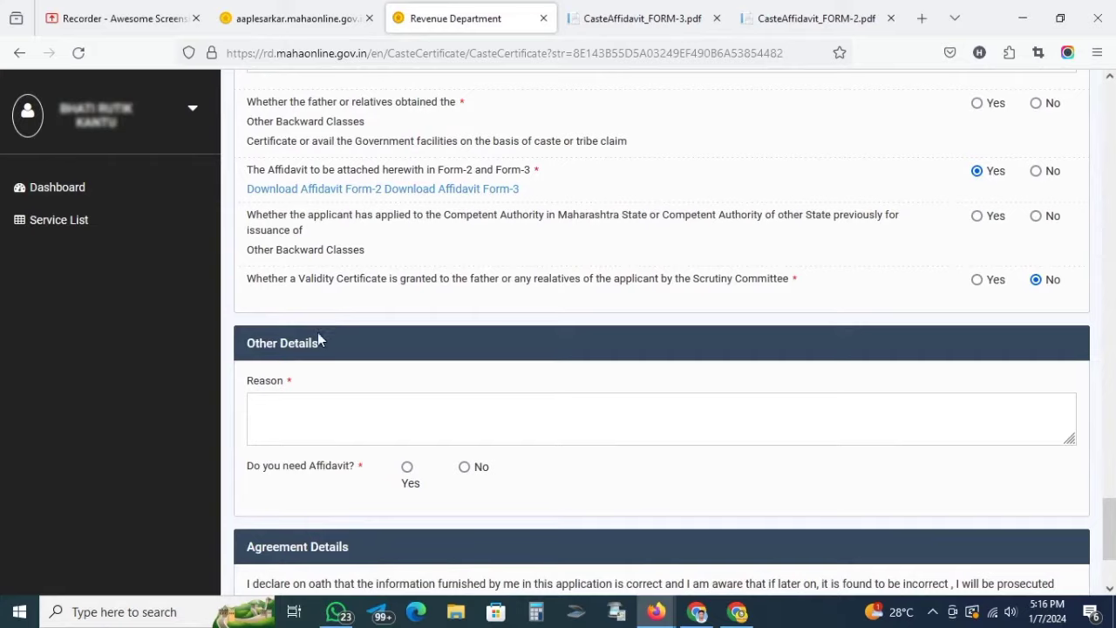
scroll(317, 332, "down", 1)
left_click(307, 332)
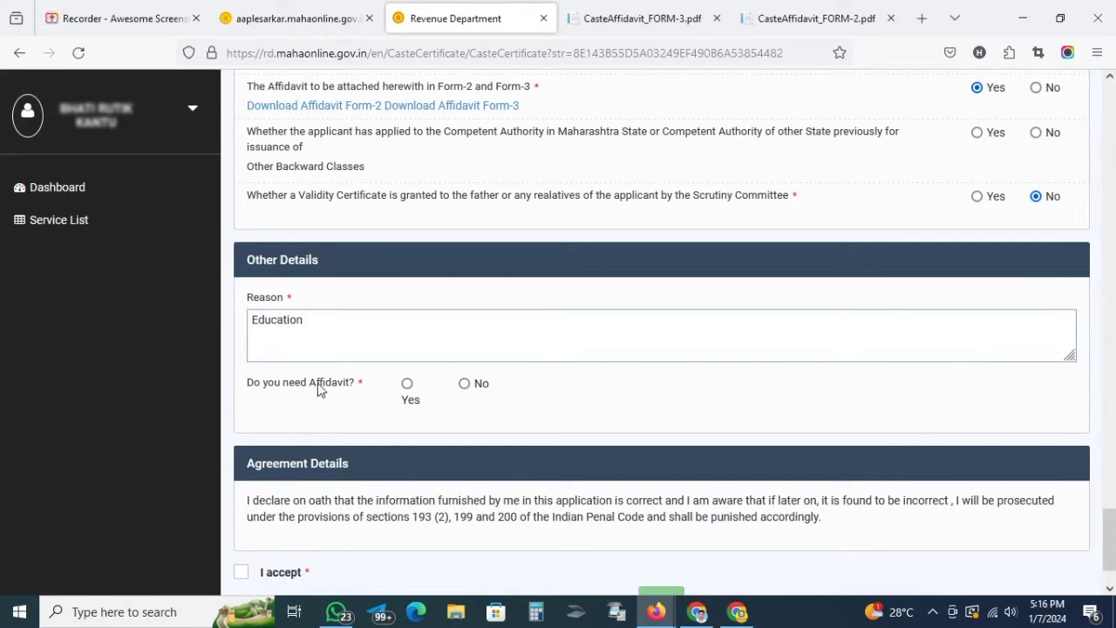
left_click(406, 384)
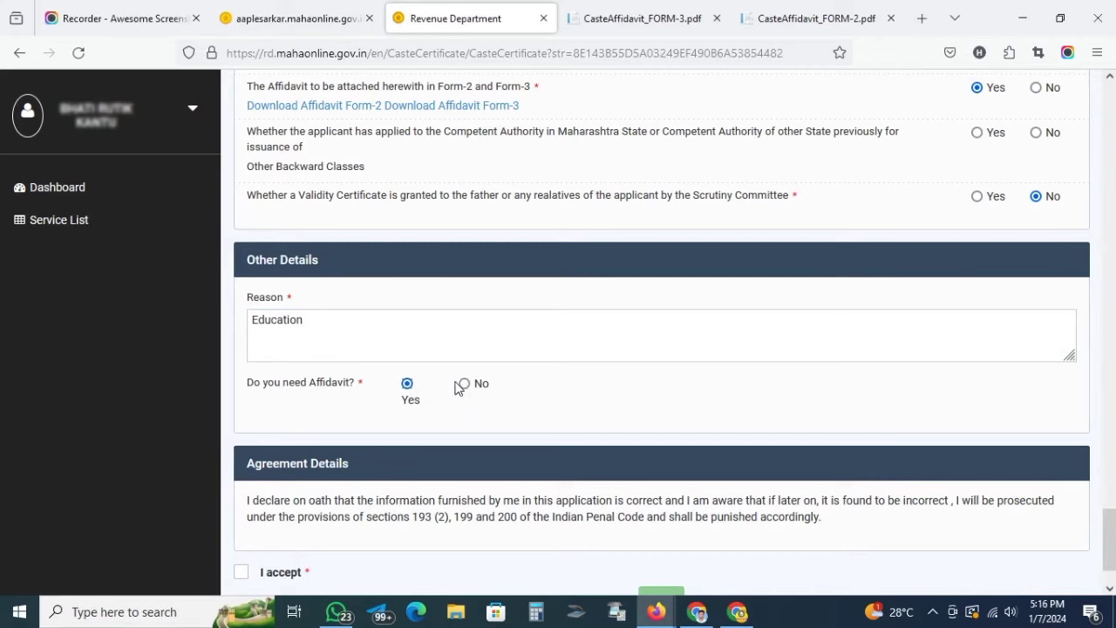
Accept the agreement declaration, save the application and acknowledge the information message to continue to the document upload stage
scroll(440, 371, "down", 2)
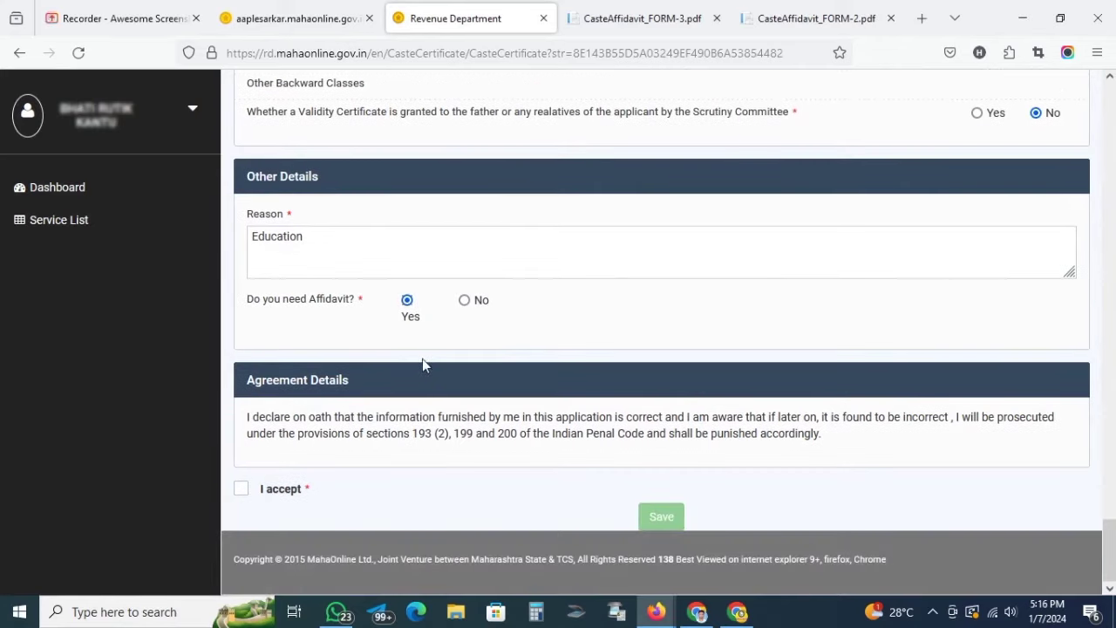
left_click(241, 489)
left_click(660, 518)
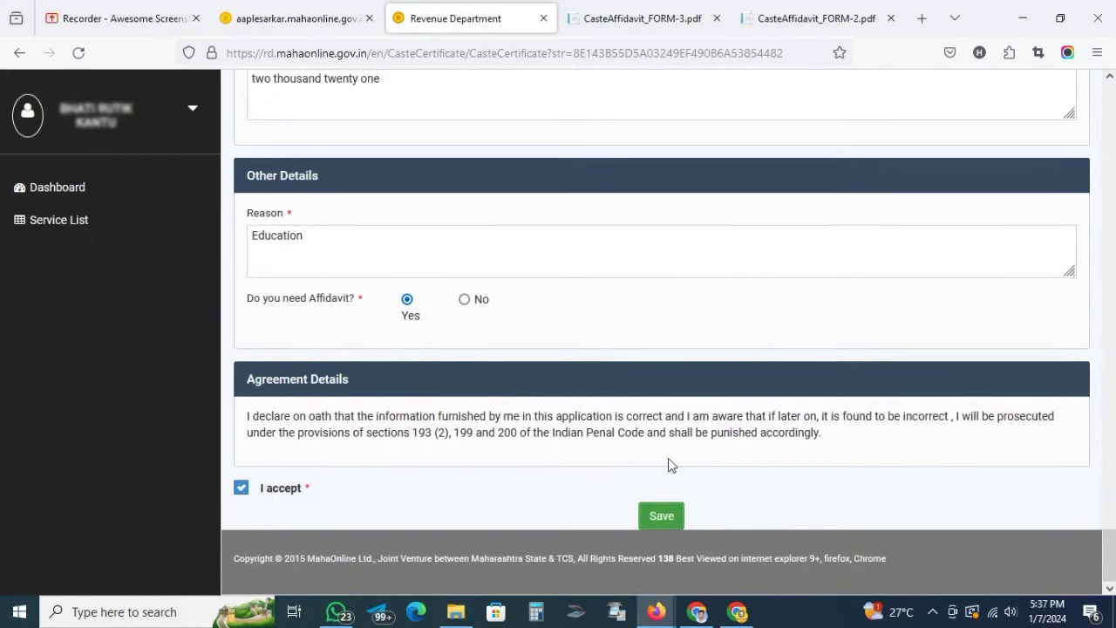
left_click(667, 513)
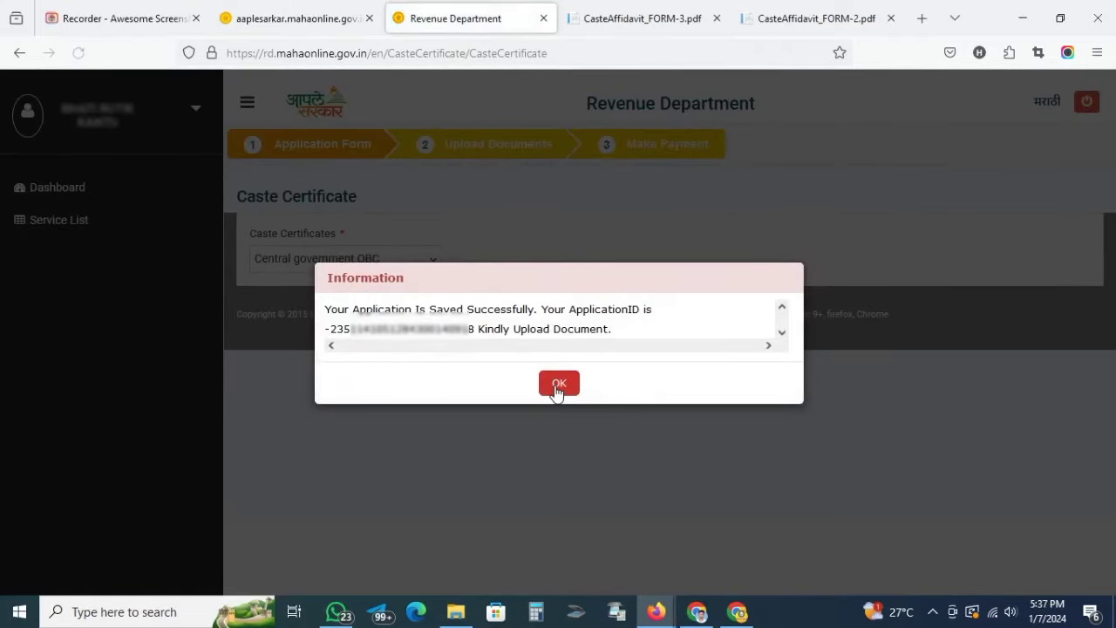
left_click(559, 383)
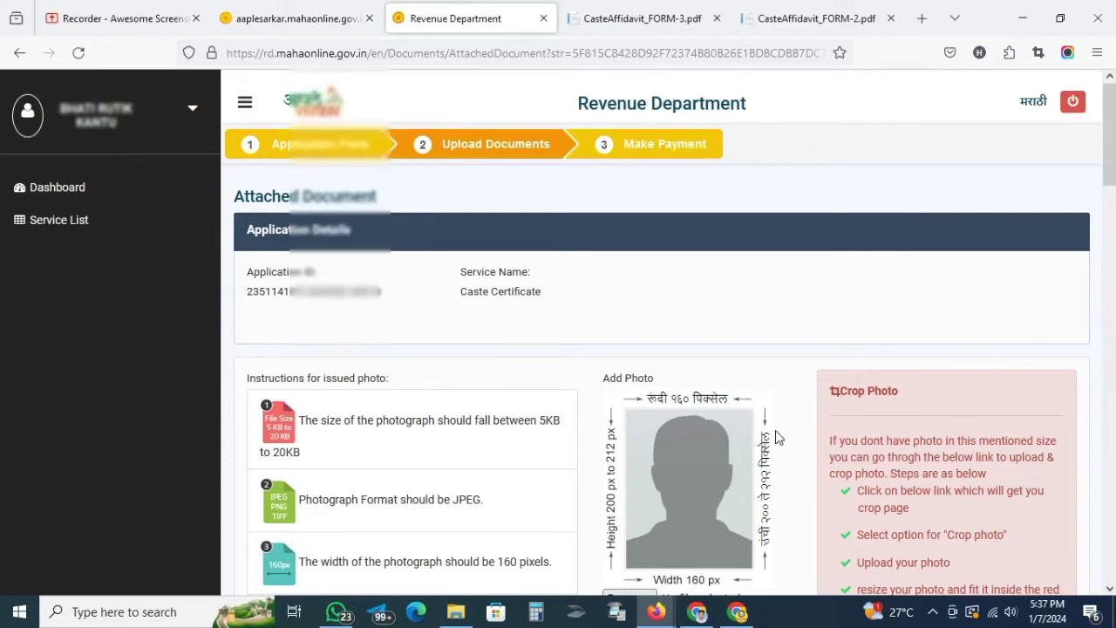
Review the accepted documents under Proof of Identity, Proof of Address and Other Documents, including their format and size requirements
scroll(774, 427, "down", 5)
scroll(777, 414, "down", 1)
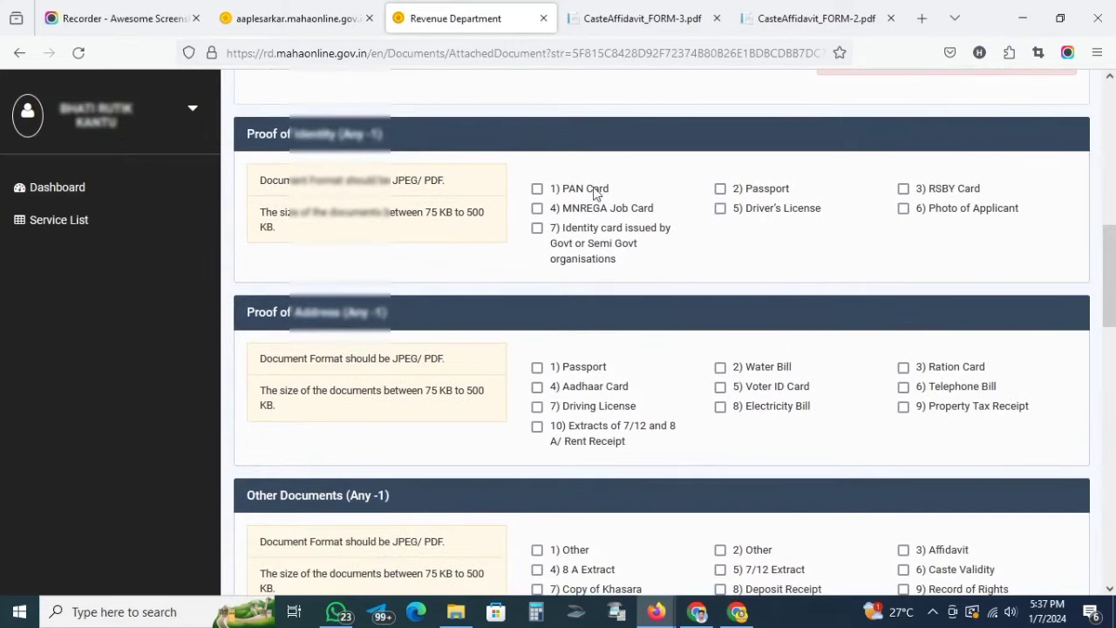
left_click_drag(244, 133, 385, 133)
left_click(504, 221)
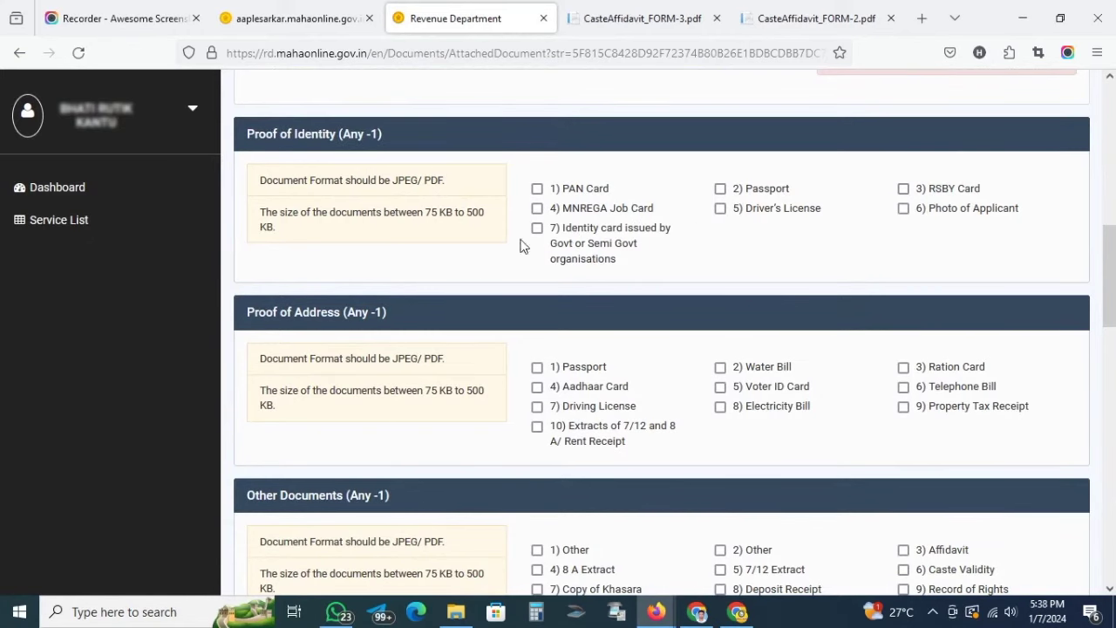
scroll(408, 307, "down", 2)
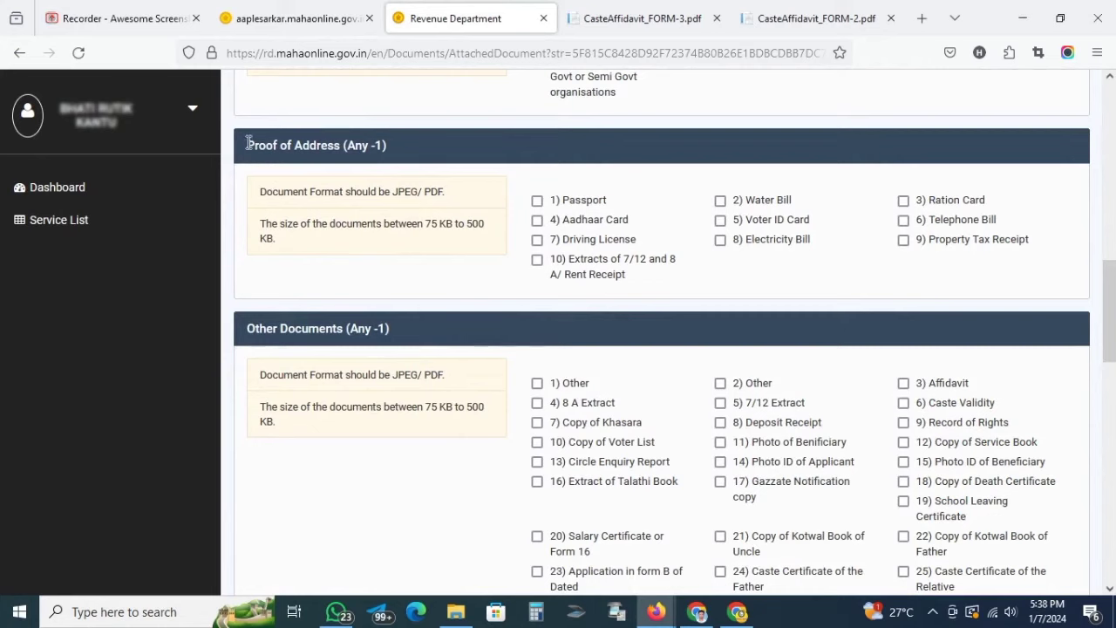
left_click_drag(245, 144, 735, 240)
left_click(394, 141)
left_click(735, 240)
scroll(698, 290, "down", 5)
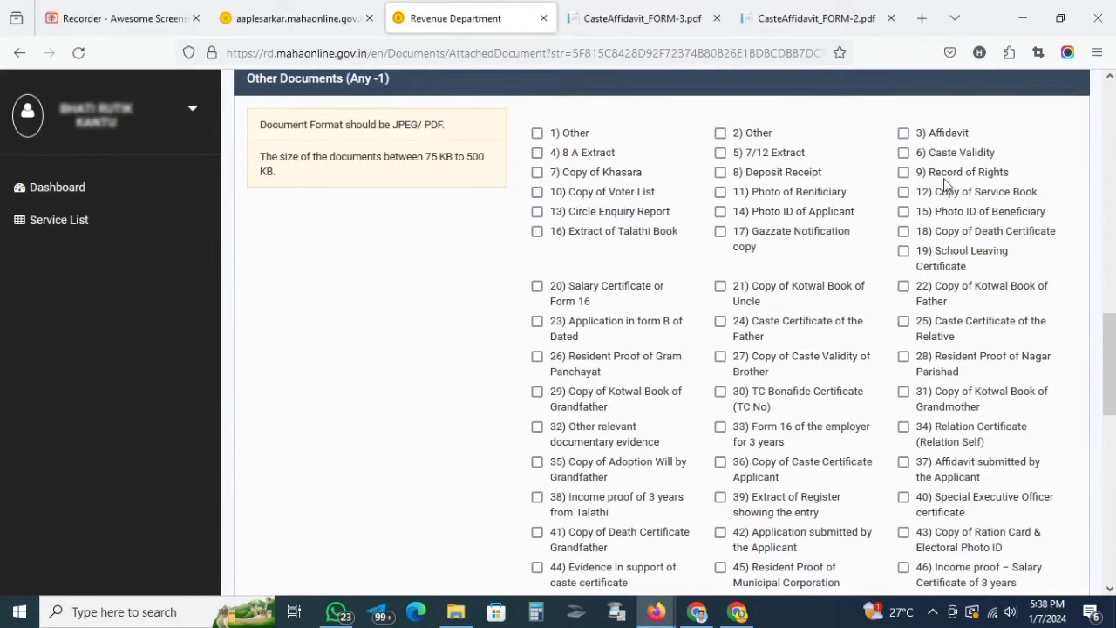
scroll(622, 288, "down", 5)
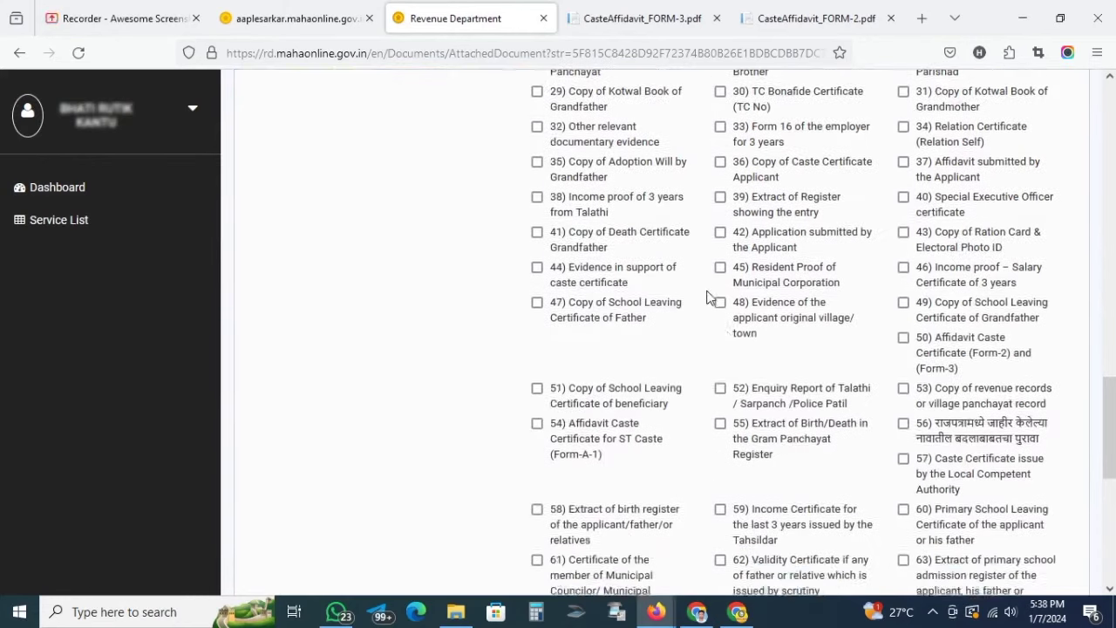
scroll(828, 314, "down", 3)
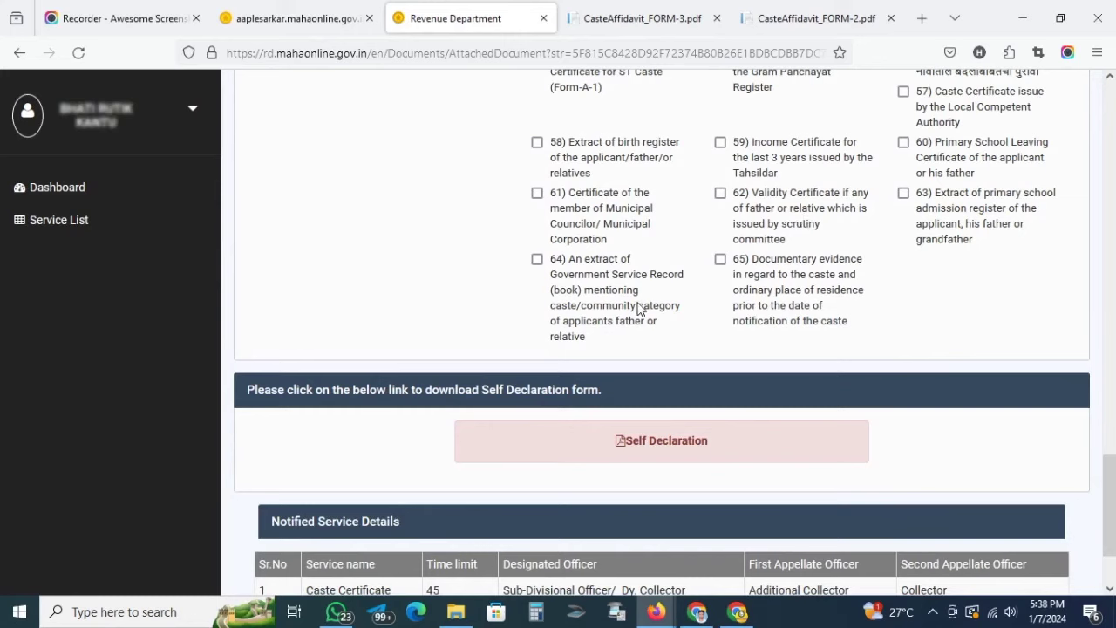
Open the Self Declaration form and print only page 1 of it
left_click(641, 449)
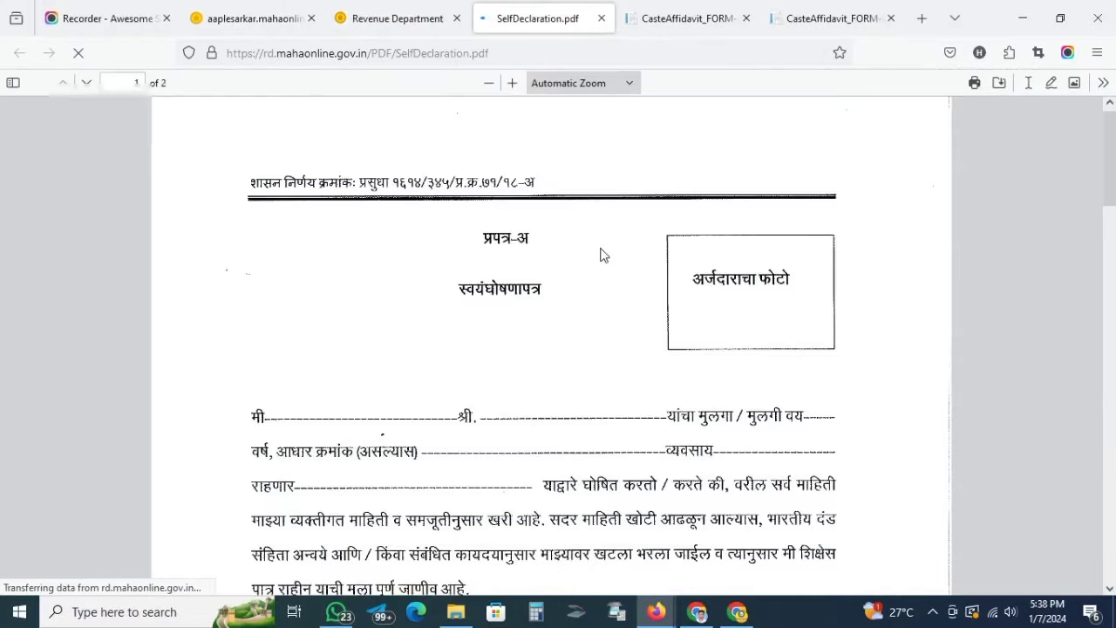
scroll(578, 288, "down", 3)
scroll(578, 310, "up", 3)
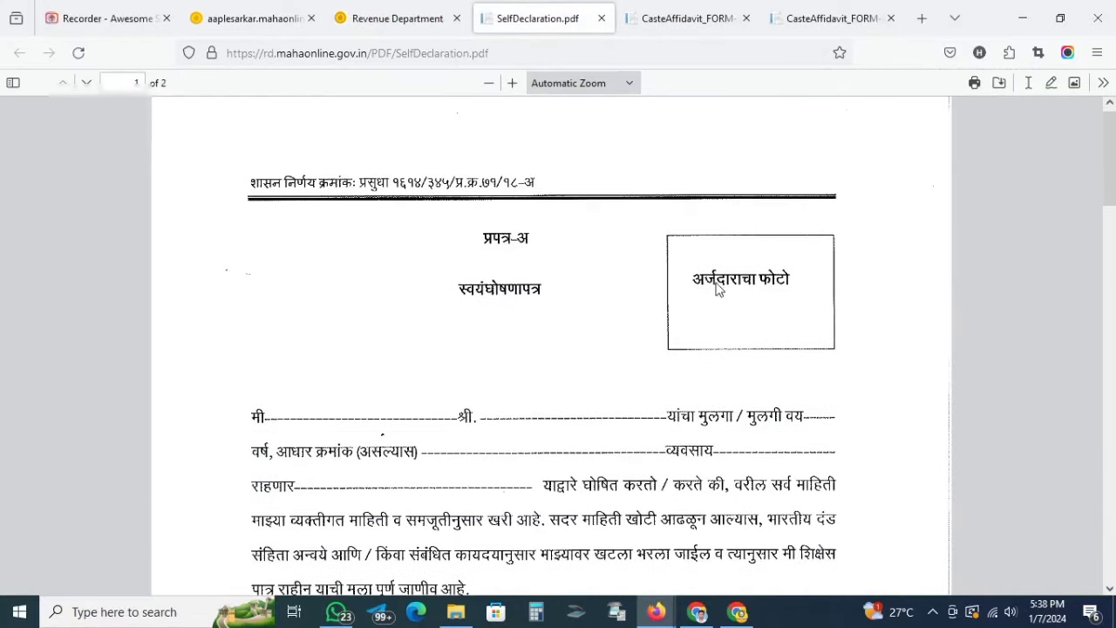
left_click(974, 84)
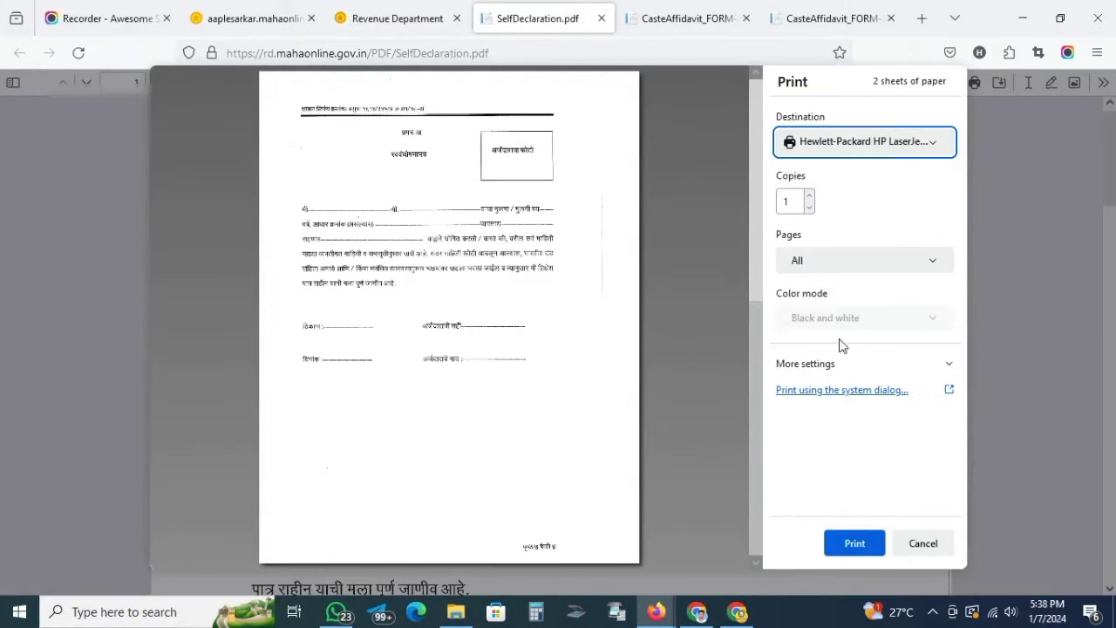
left_click(825, 266)
left_click(818, 358)
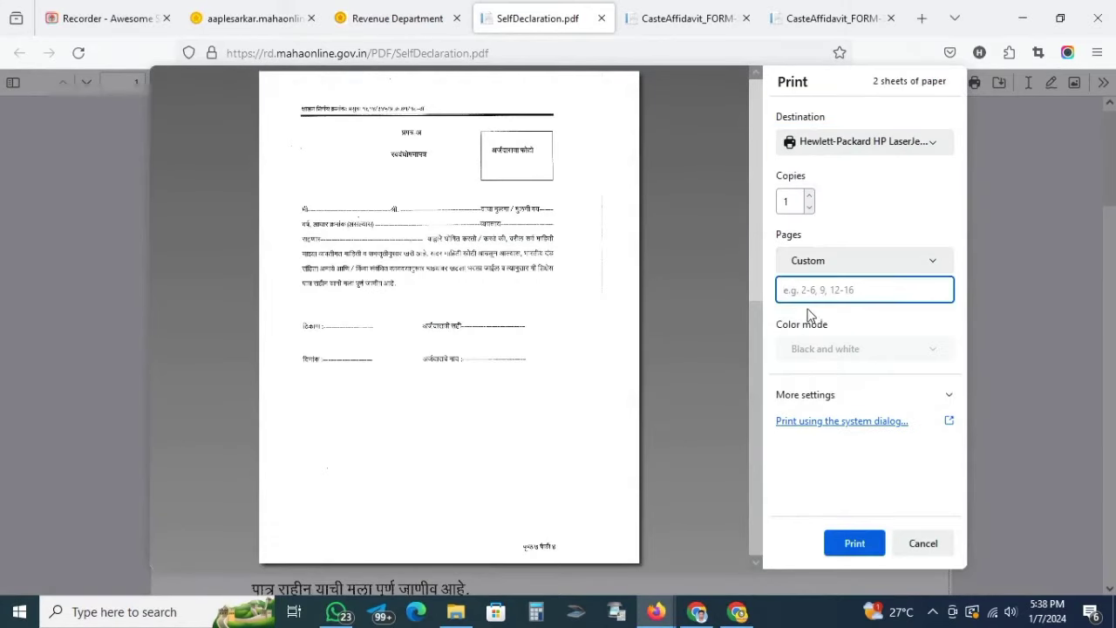
type("1")
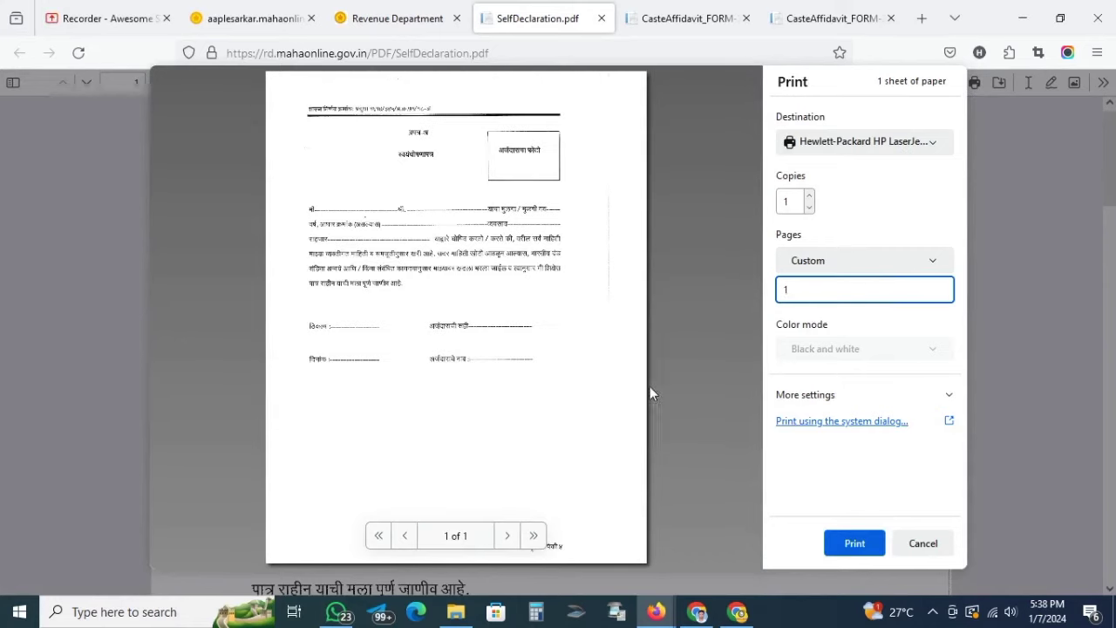
left_click(854, 543)
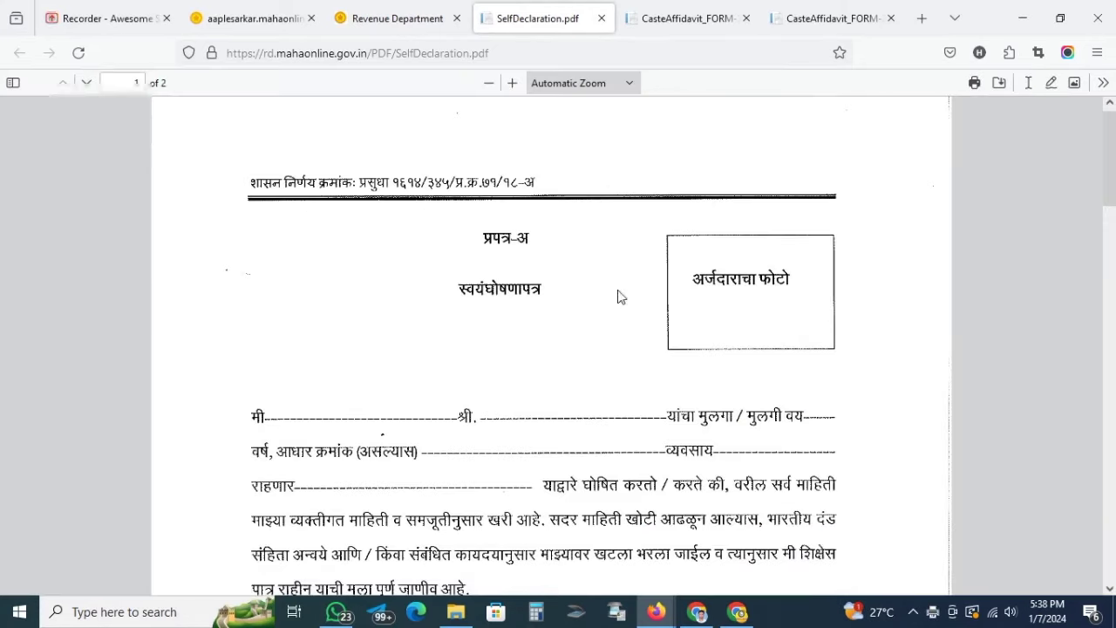
Return to the document upload page and look over the document lists and the Notified Service Details
left_click(394, 19)
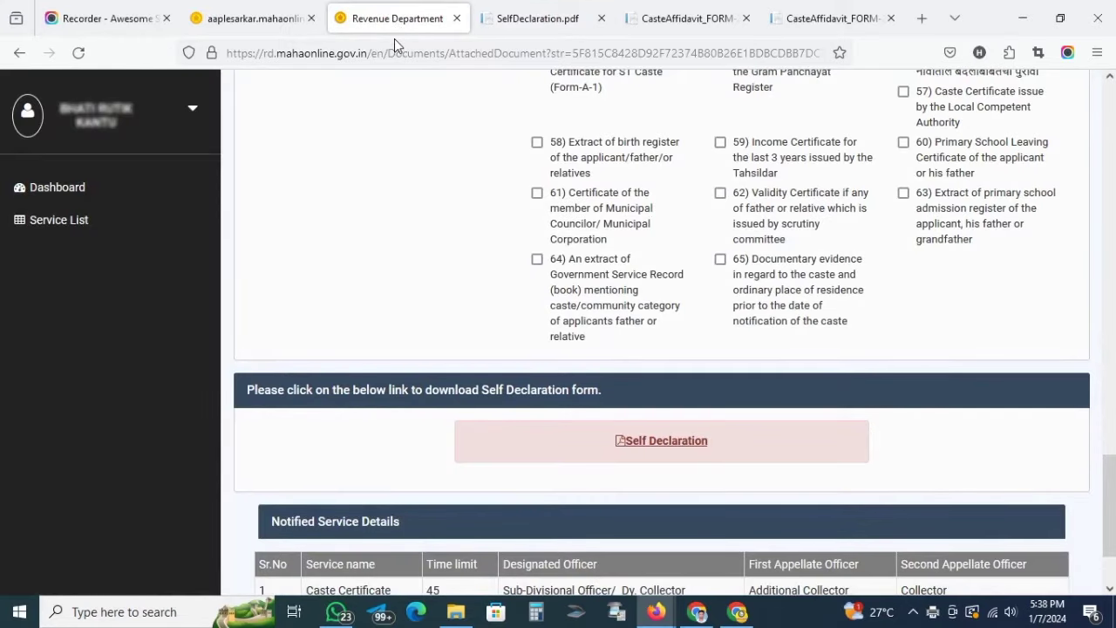
scroll(505, 282, "down", 2)
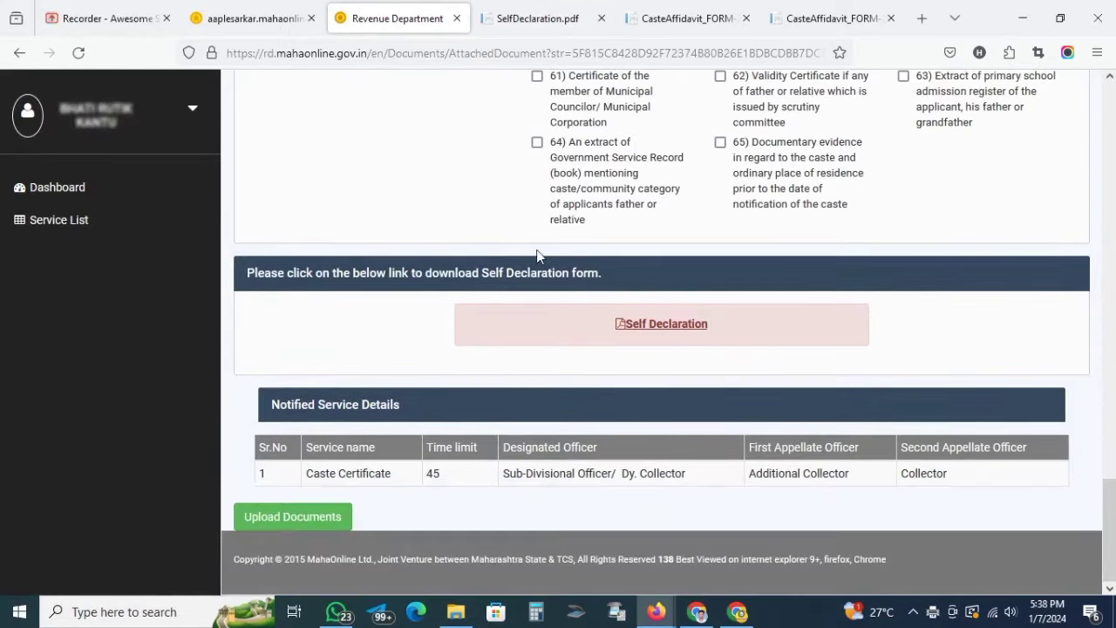
scroll(672, 227, "up", 15)
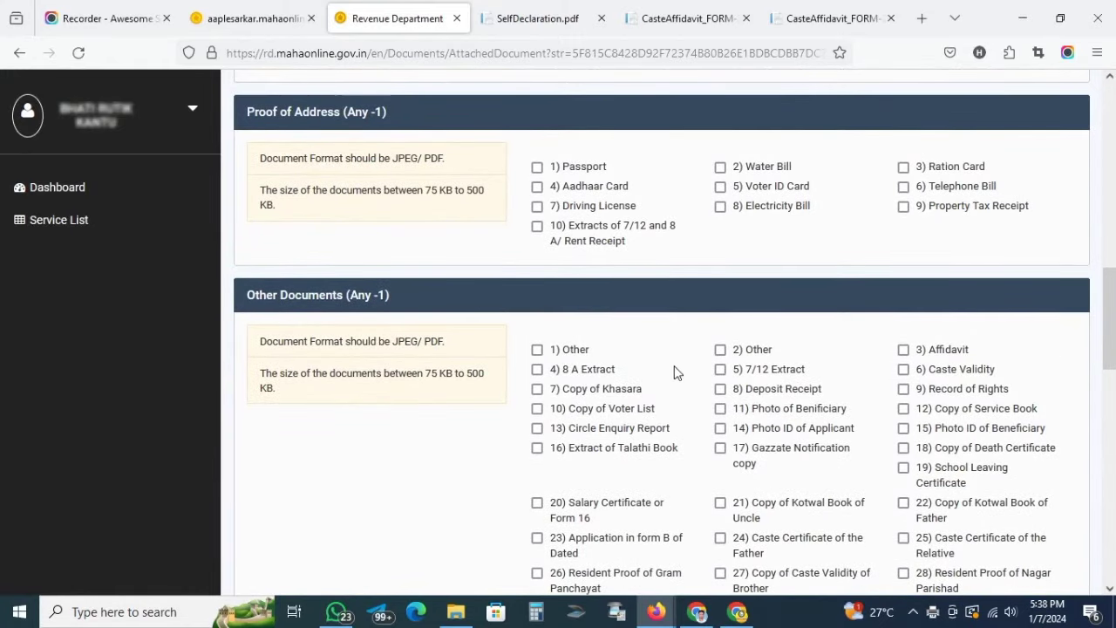
scroll(750, 375, "down", 15)
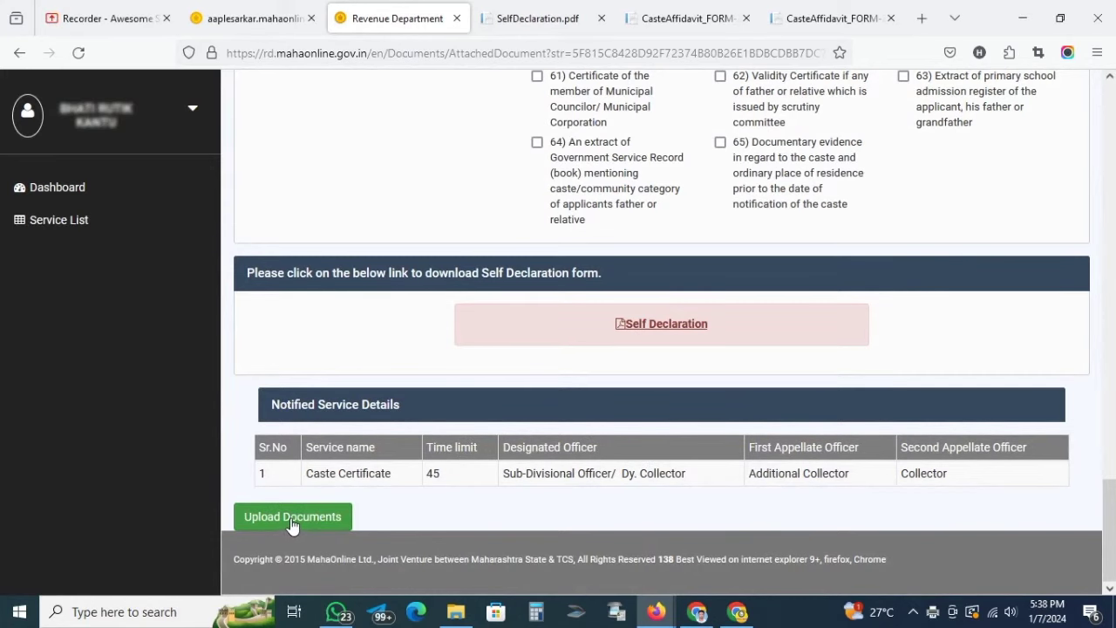
scroll(513, 402, "up", 3)
scroll(514, 403, "down", 3)
left_click(404, 514)
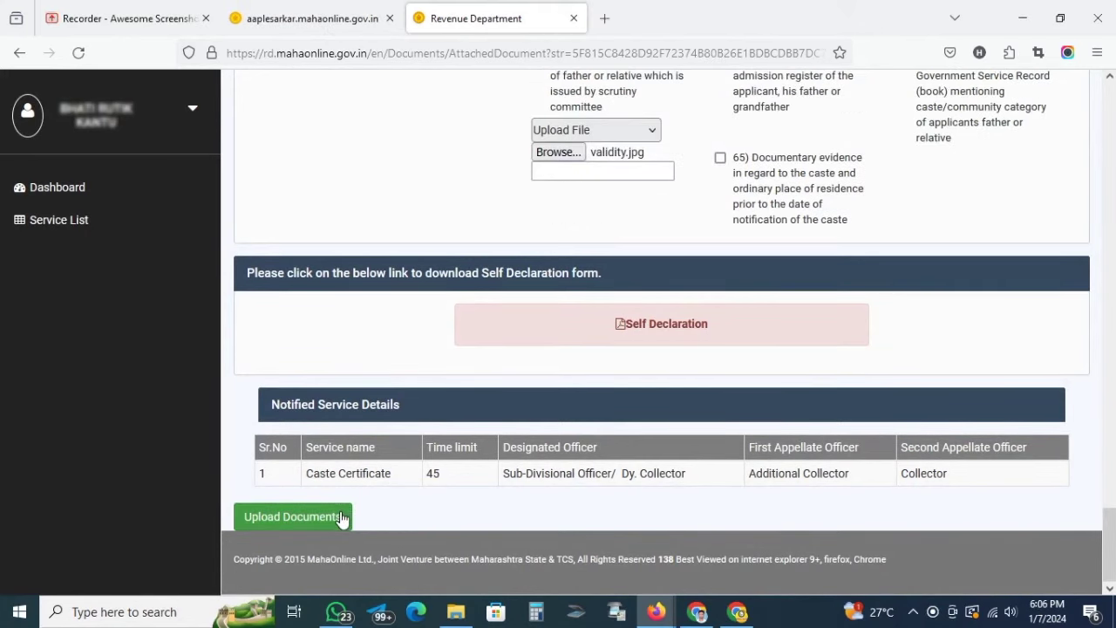
Upload the attached documents for the caste certificate and confirm the application's payment details
left_click(342, 516)
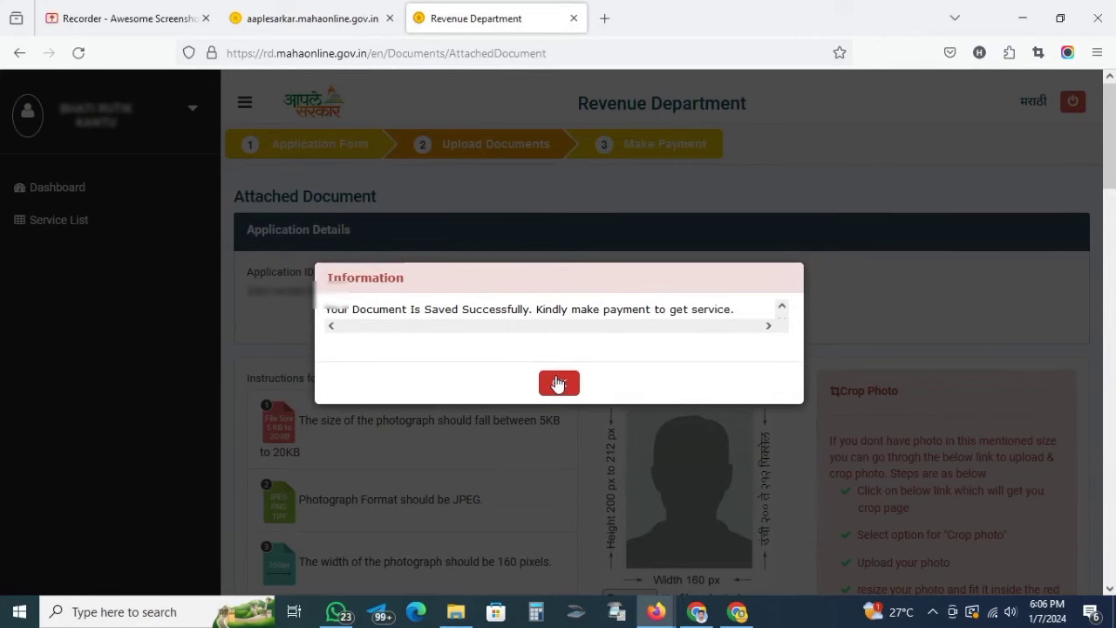
left_click(558, 384)
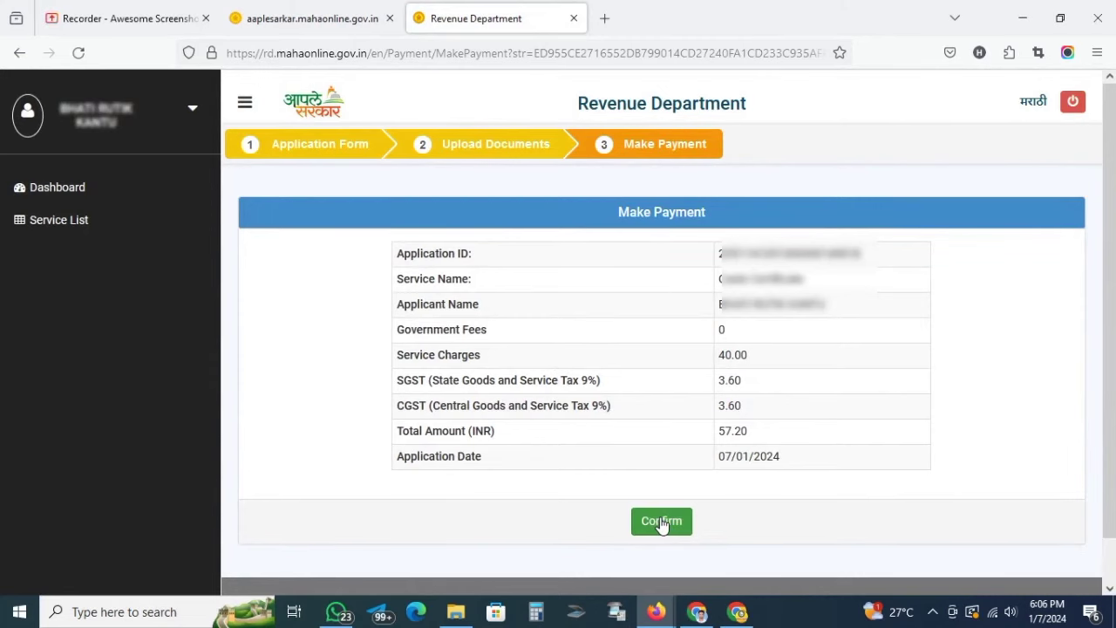
left_click(661, 521)
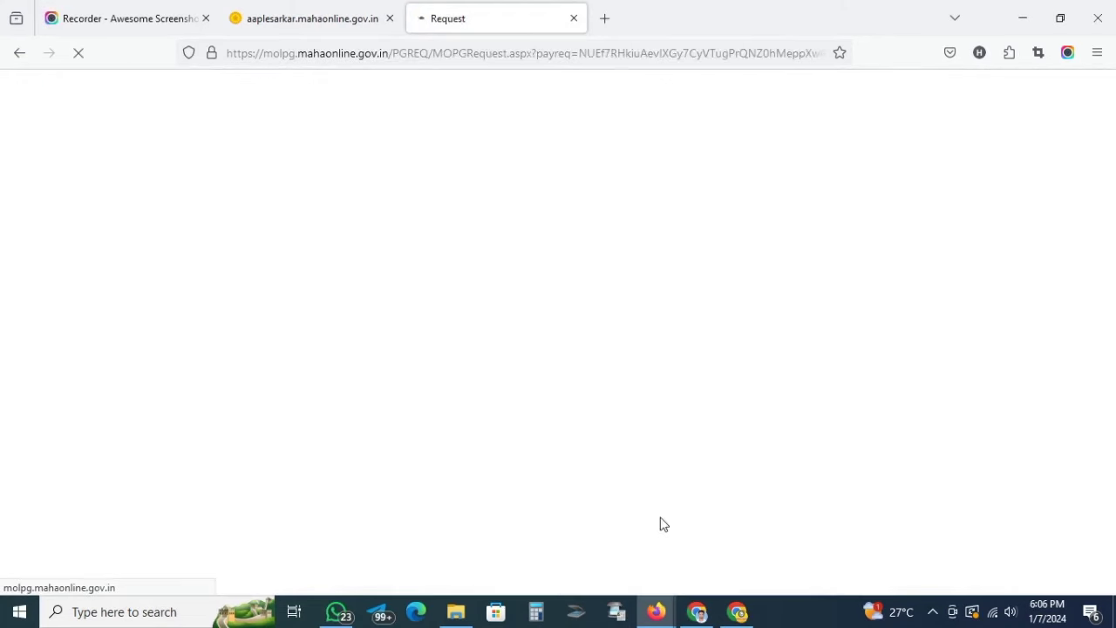
Choose Credit/Debit Card payment through PayGov (Master/Visa/Rupay) and proceed to the payment gateway
left_click(389, 221)
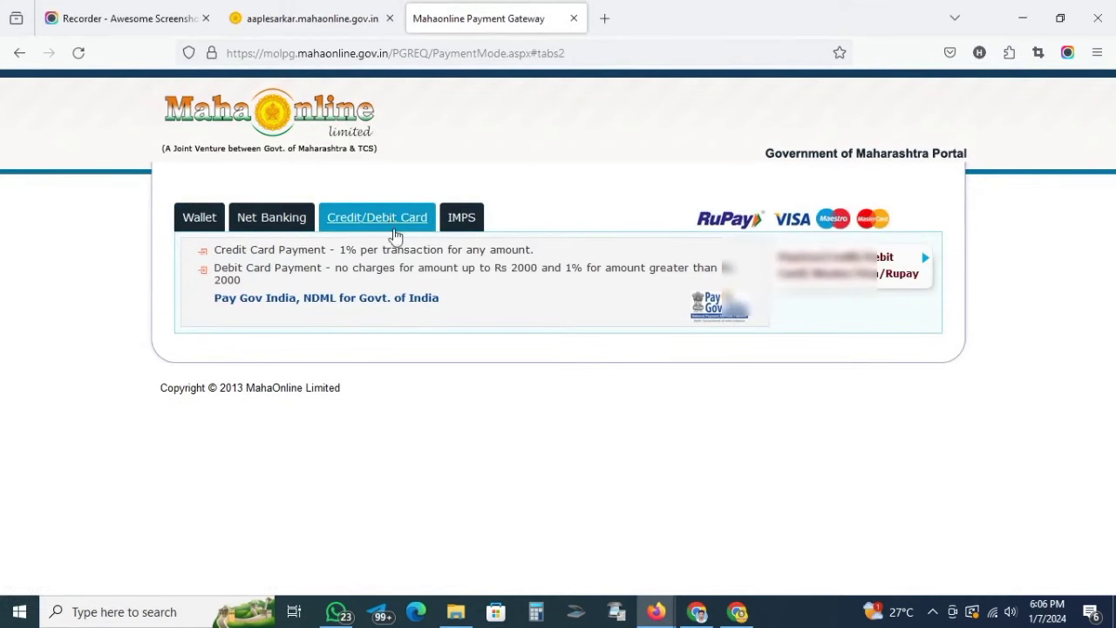
left_click(833, 274)
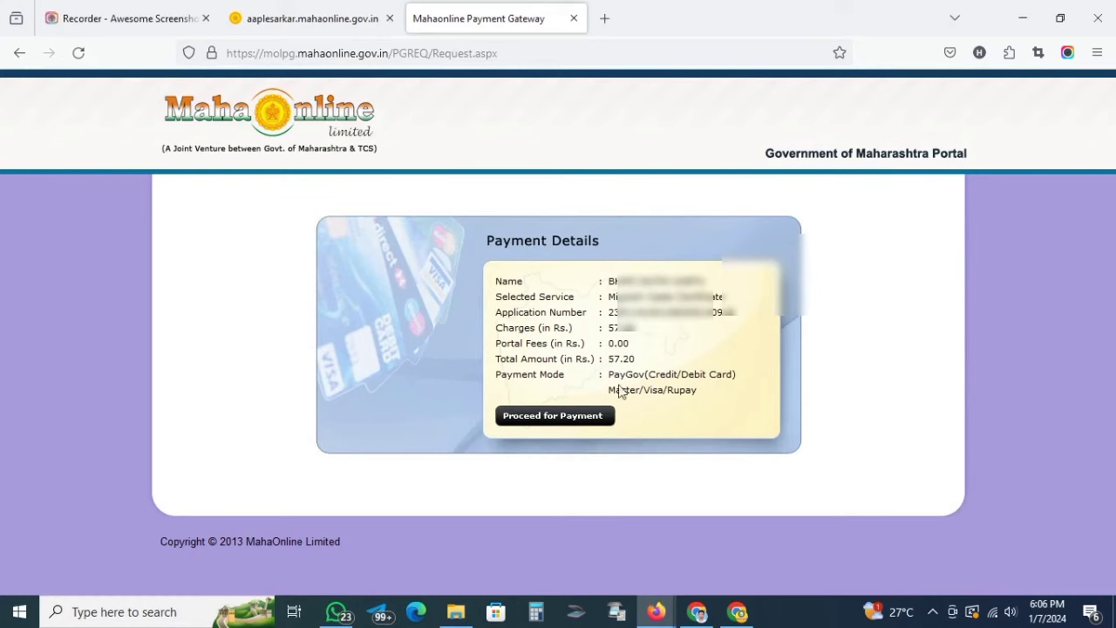
left_click(571, 417)
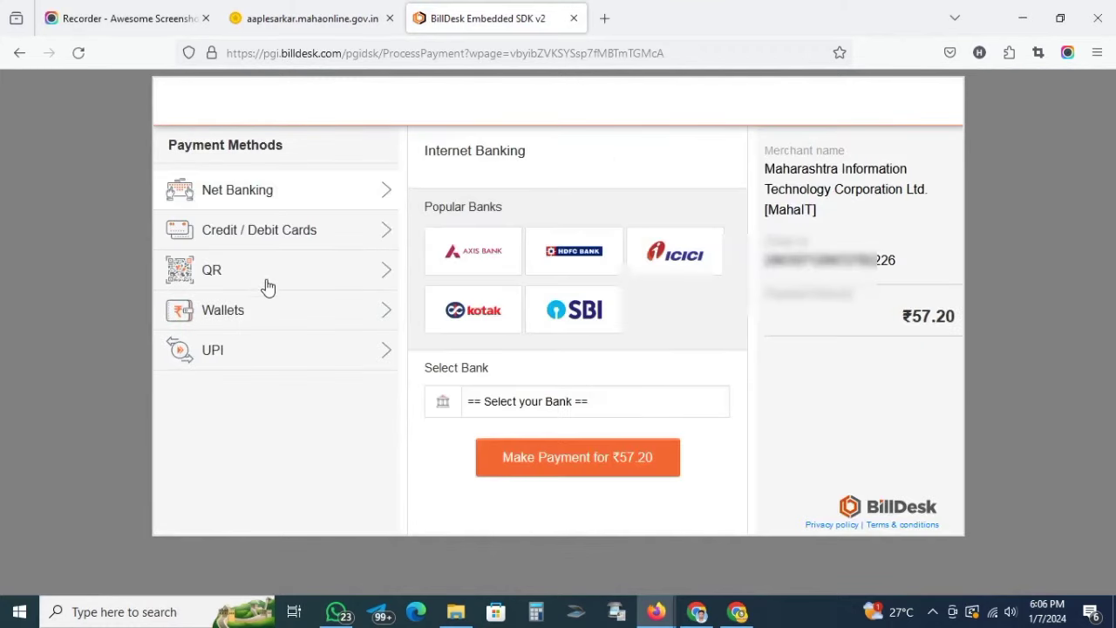
Pay the ₹57.20 application fee using the QR payment method
left_click(263, 278)
left_click(474, 232)
left_click(588, 387)
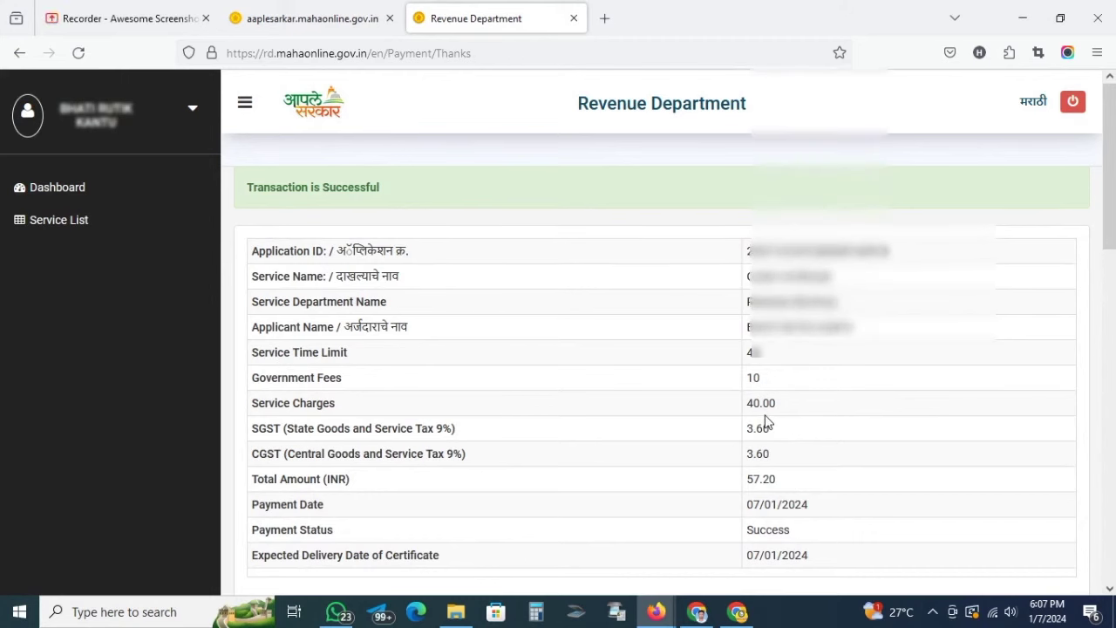
Look through the payment acknowledgement and its document list, and go to the dashboard of submitted applications
scroll(766, 421, "down", 10)
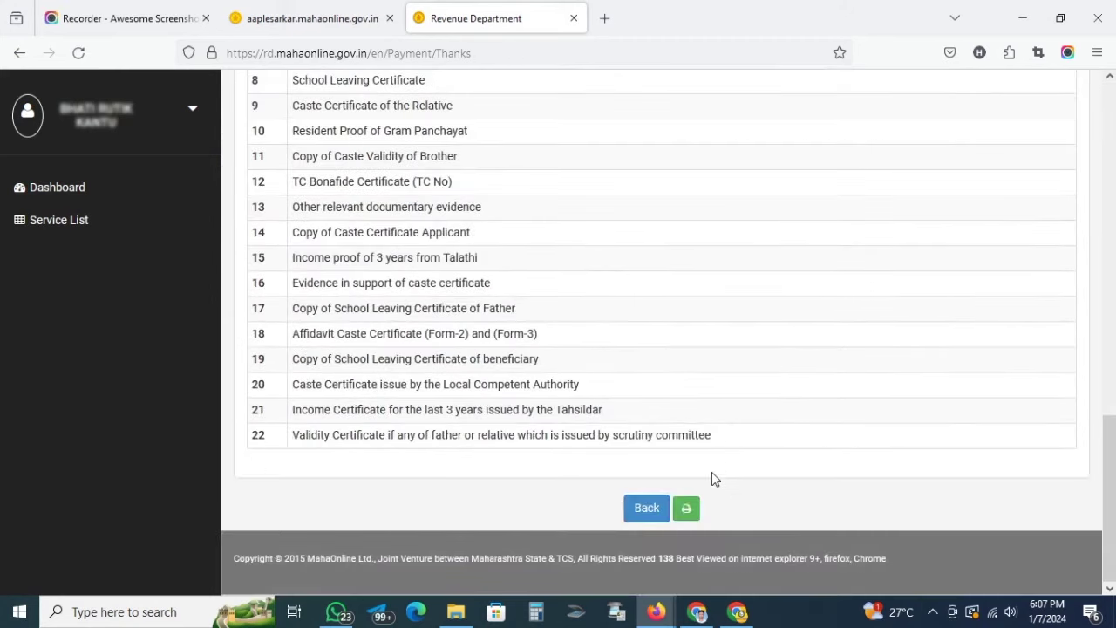
left_click(653, 518)
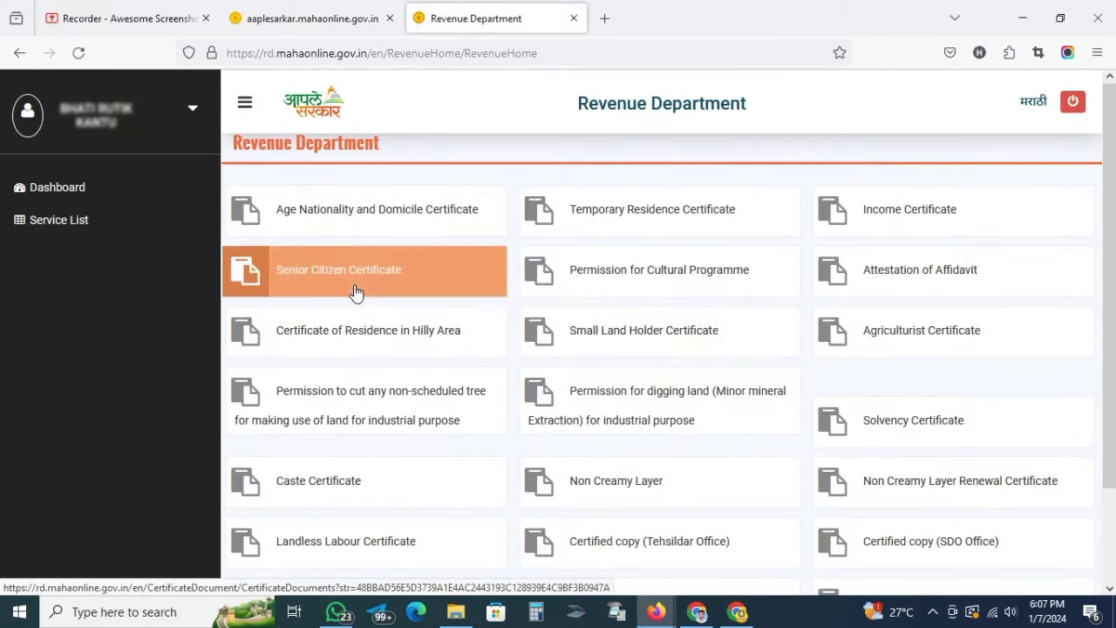
left_click(111, 195)
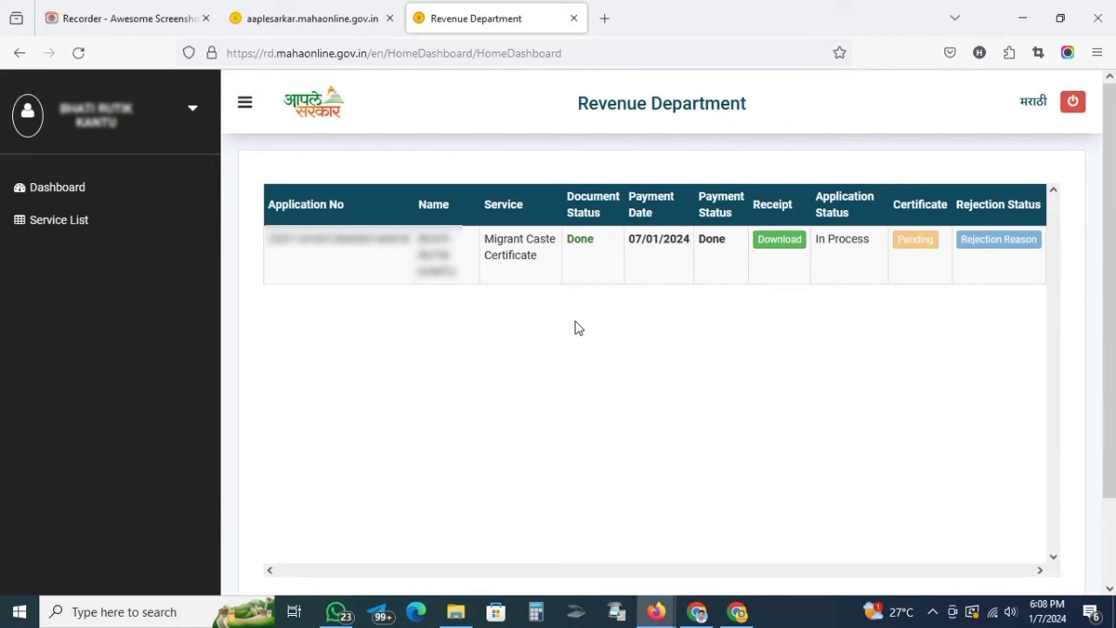
Open the receipt of the Migrant Caste Certificate application and close it to return to the dashboard
left_click(790, 243)
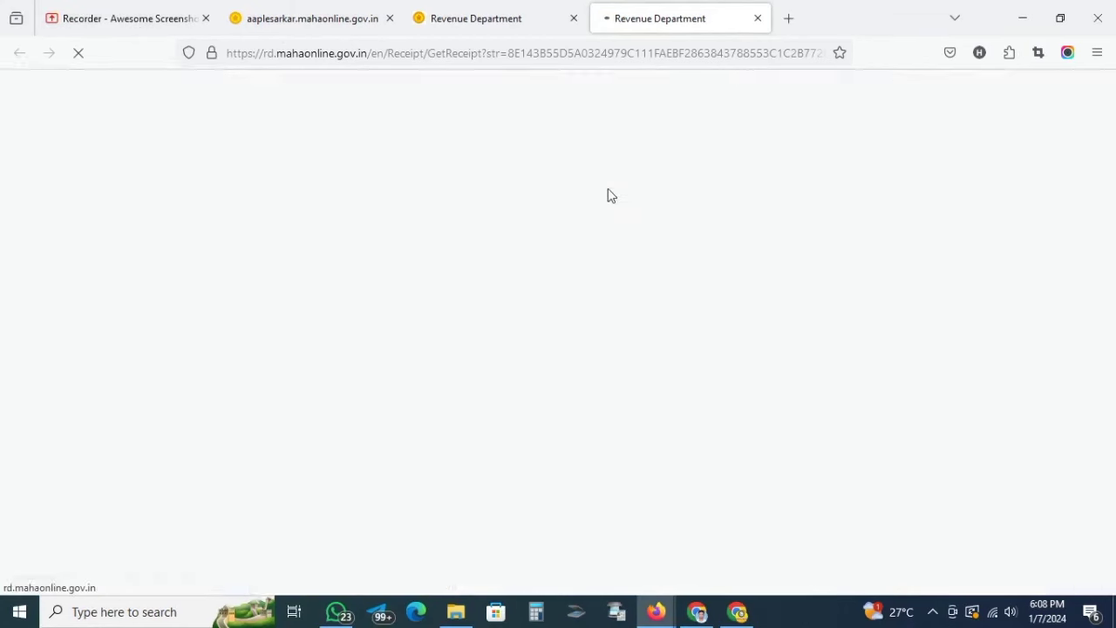
left_click(757, 18)
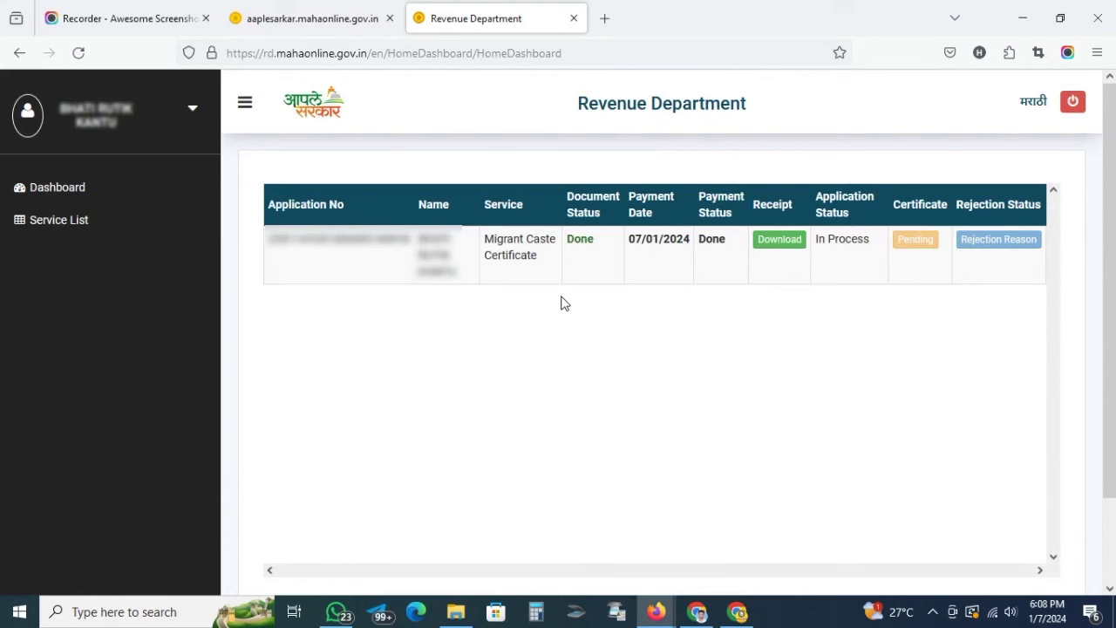
left_click(787, 240)
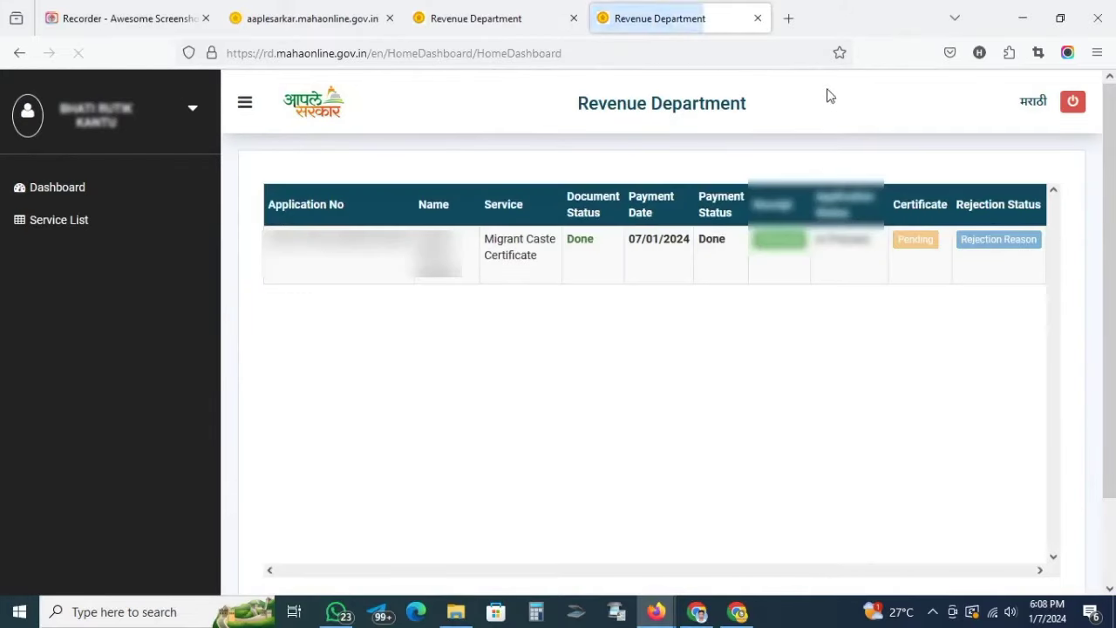
left_click(757, 19)
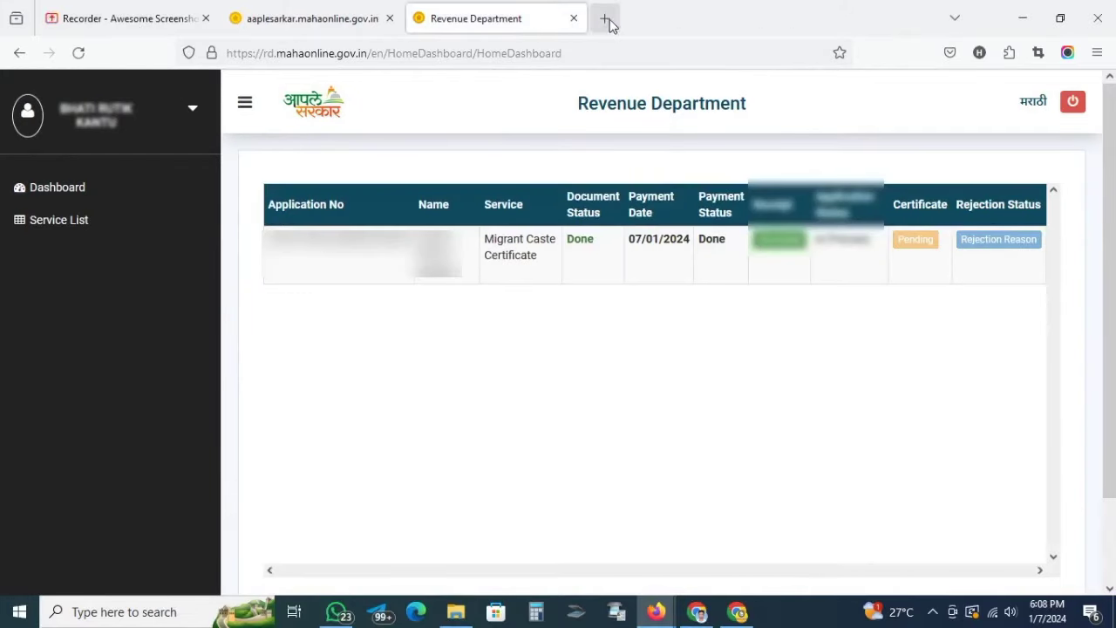